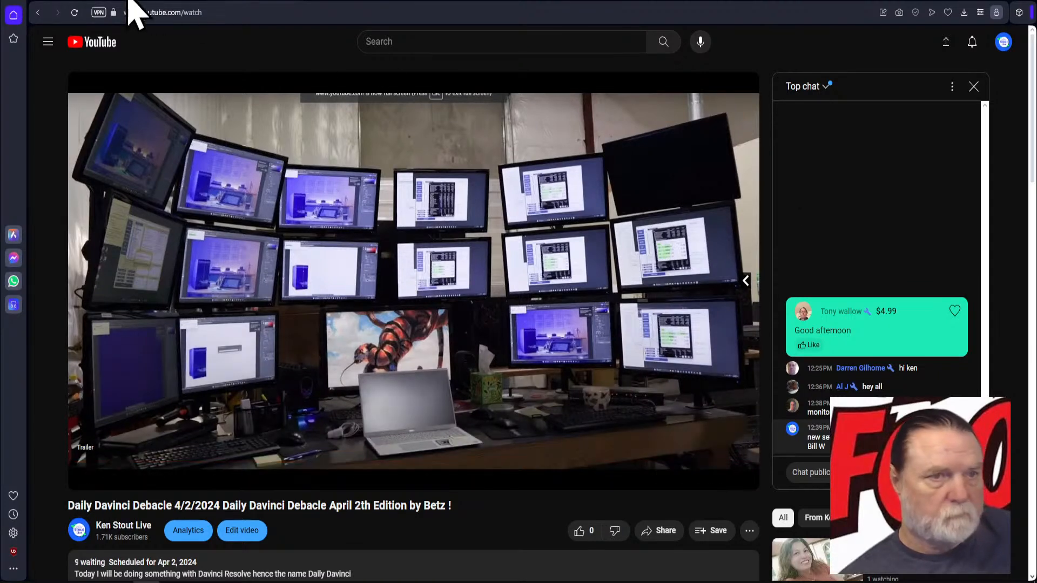
- Check the two stream dashboards in the other browser tabs, and turn the live stream's playback volume down to zero
{"action": "left_click", "coordinate": [72, 1]}
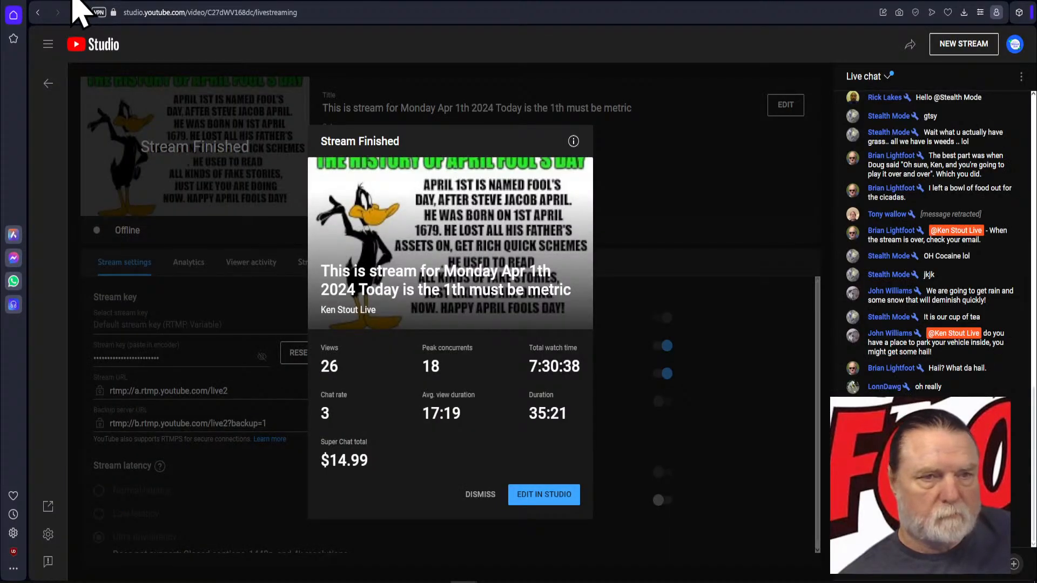
{"action": "left_click", "coordinate": [159, 2]}
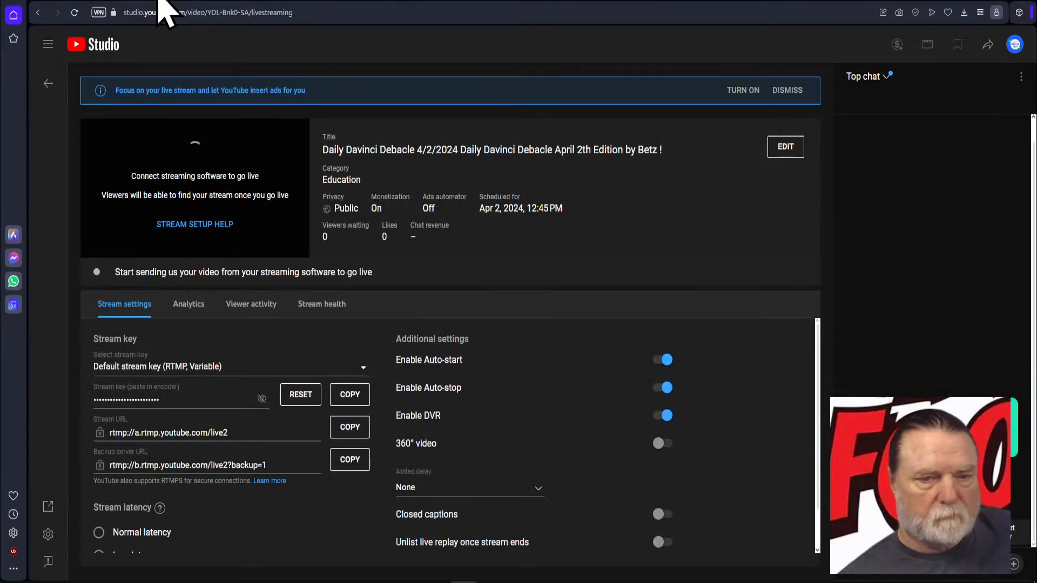
{"action": "left_click", "coordinate": [254, 2]}
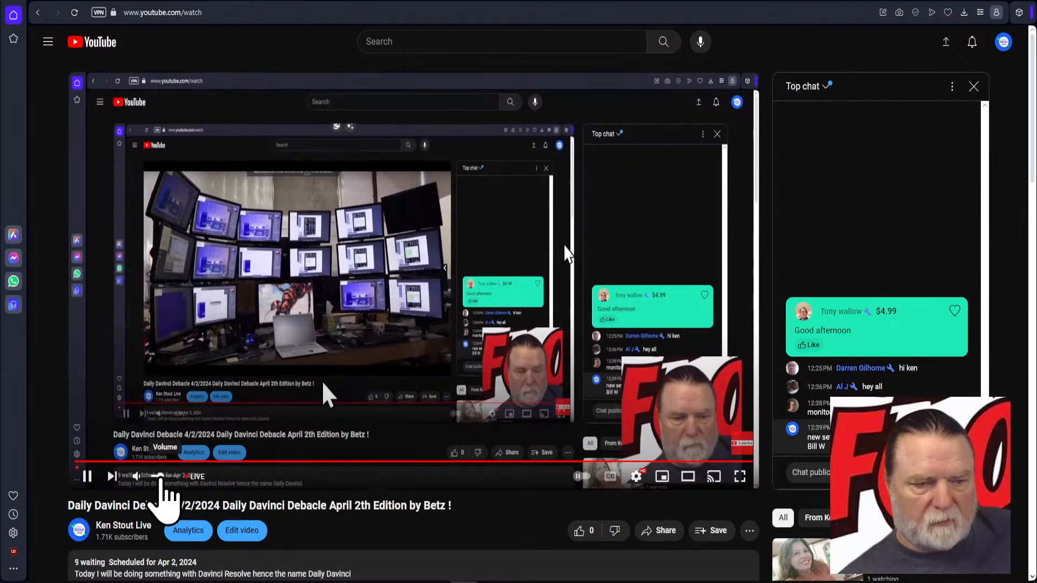
{"action": "left_click_drag", "start_coordinate": [160, 477], "coordinate": [128, 477]}
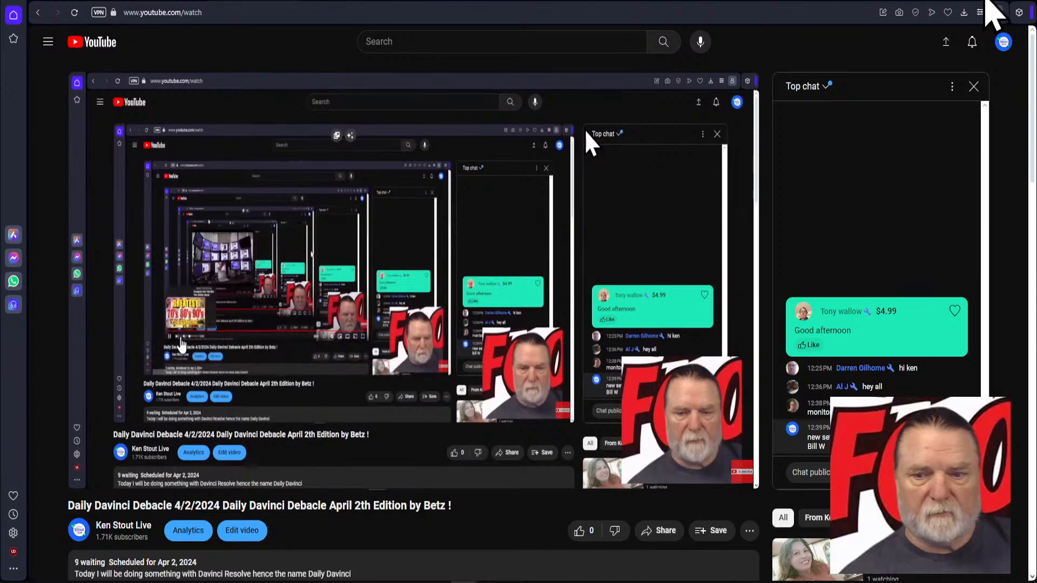
- Minimize the browser, bring the DaVinci Resolve project manager onto this screen and open Untitled Project
{"action": "left_click", "coordinate": [986, 1]}
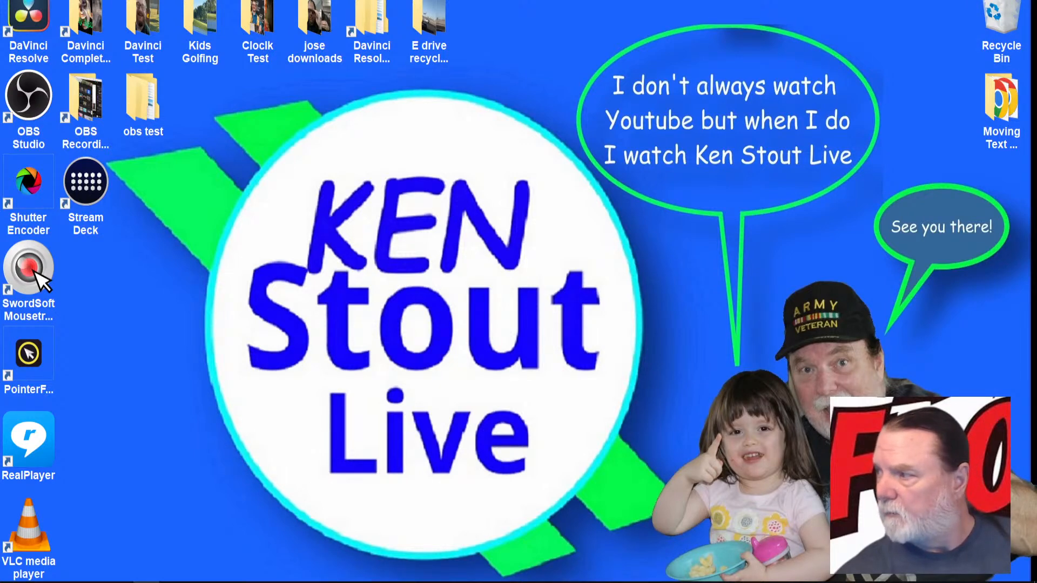
{"action": "left_click_drag", "start_coordinate": [1036, 54], "coordinate": [280, 74]}
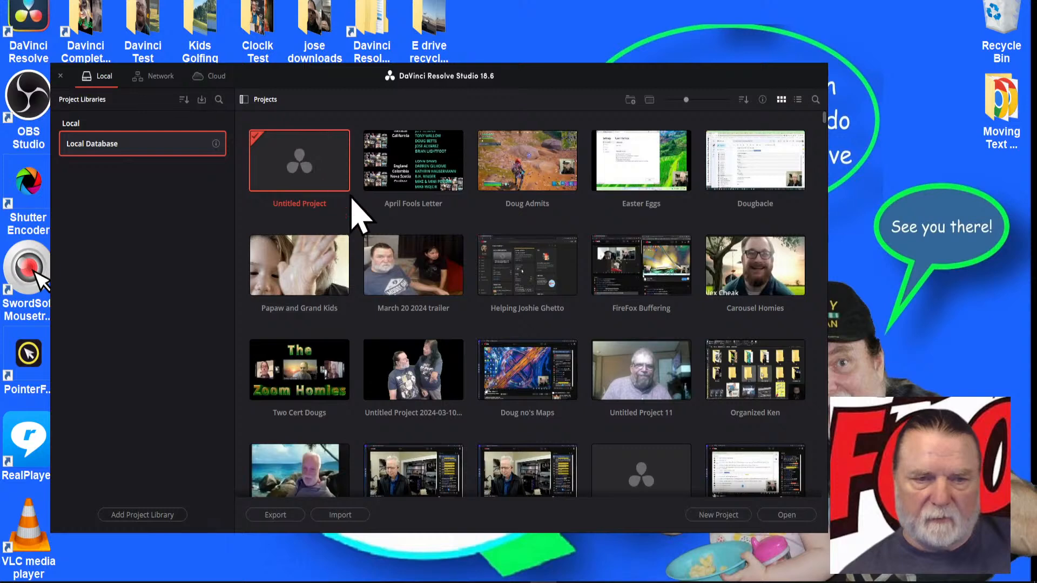
{"action": "double_click", "coordinate": [312, 175]}
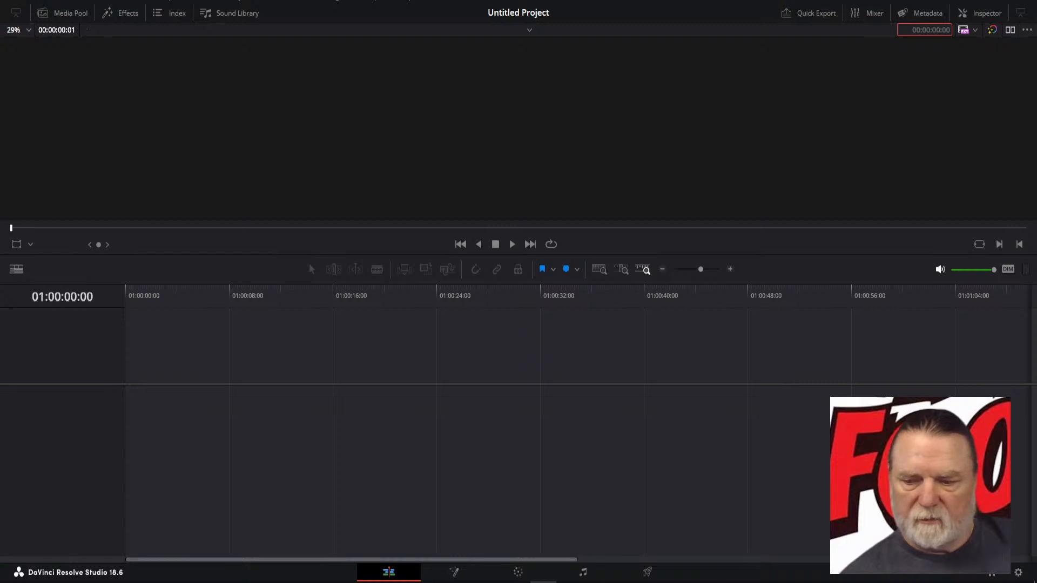
- Set the project's timeline frame rate to 30 frames per second and save the project settings
{"action": "left_click", "coordinate": [1018, 574]}
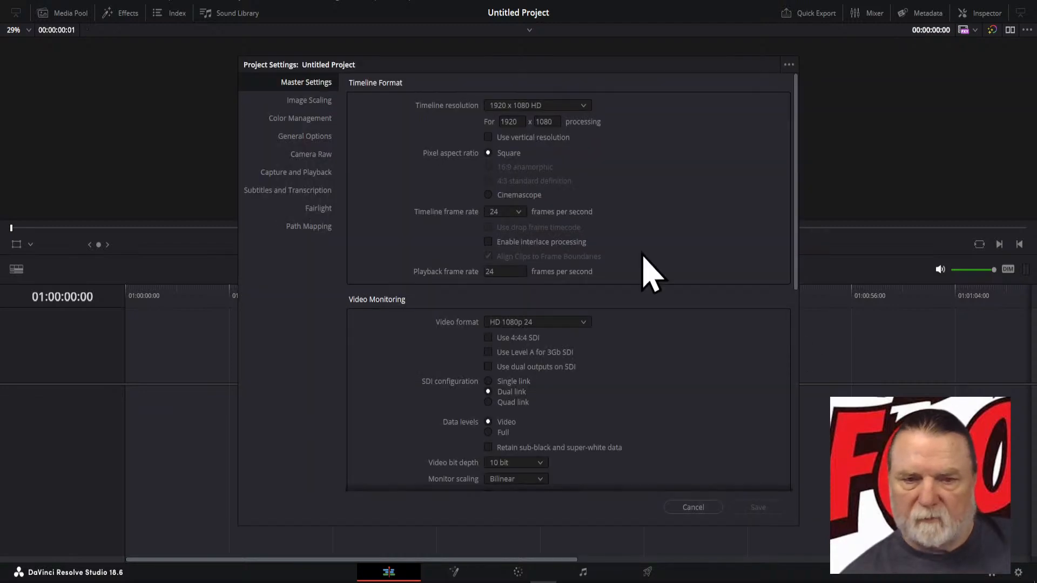
{"action": "left_click", "coordinate": [516, 212]}
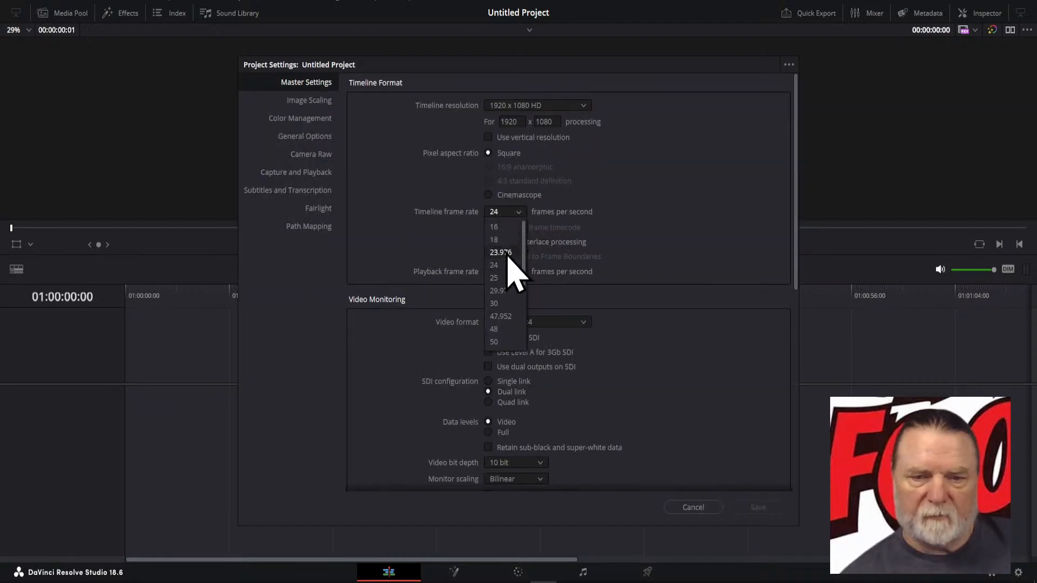
{"action": "left_click", "coordinate": [494, 303]}
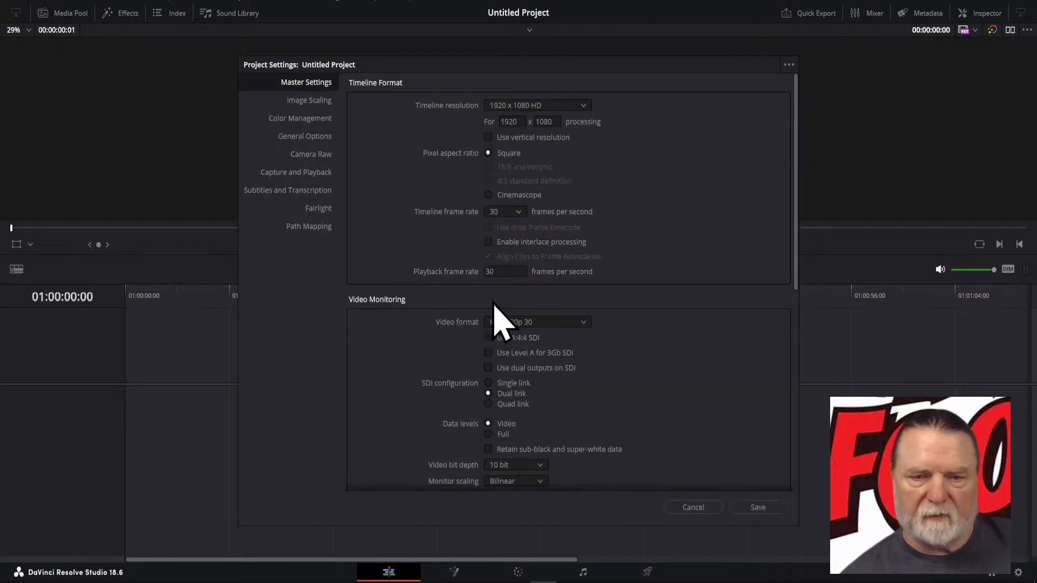
{"action": "left_click", "coordinate": [758, 508]}
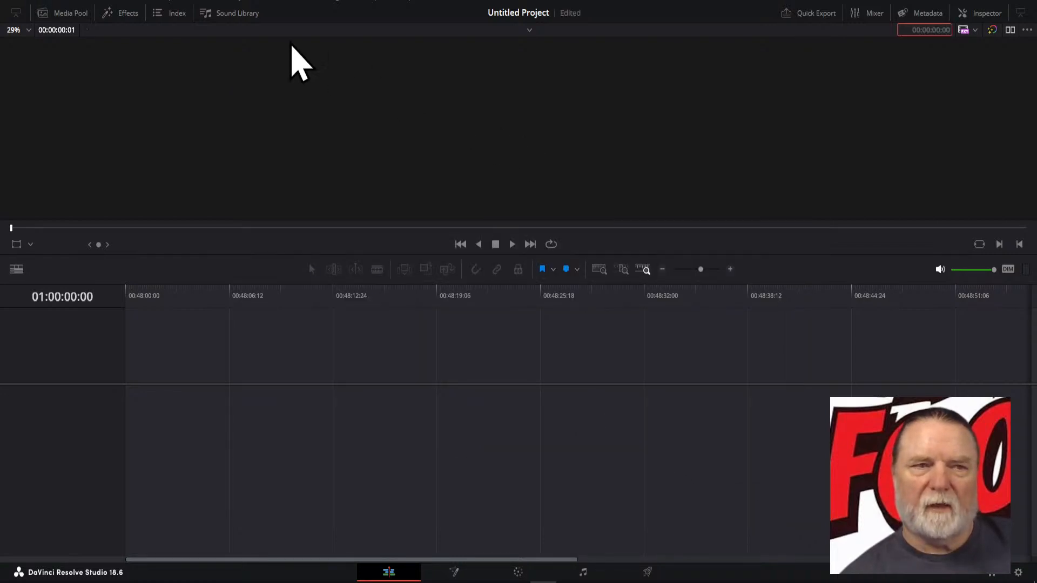
- Examine the system preferences, covering media storage, memory and GPU, video and audio I/O, decode options, plugins, control panels and general options
{"action": "left_click", "coordinate": [40, 3]}
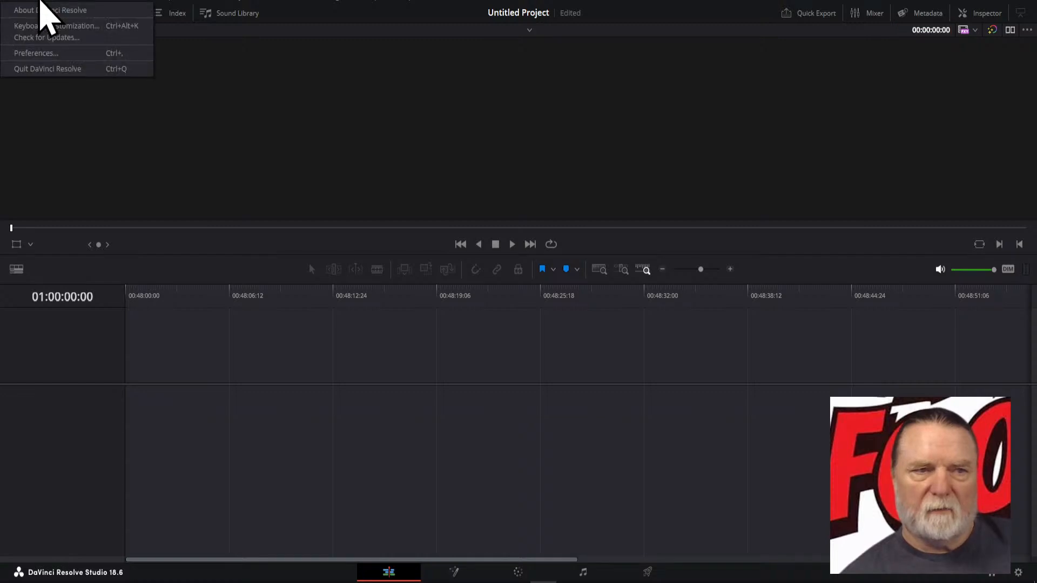
{"action": "left_click", "coordinate": [37, 54]}
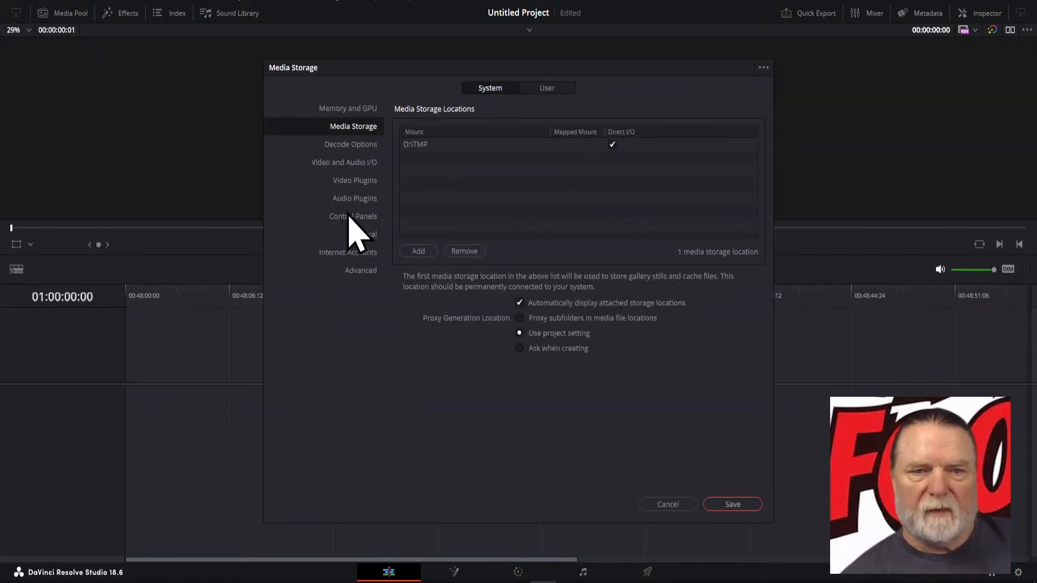
{"action": "left_click", "coordinate": [485, 90]}
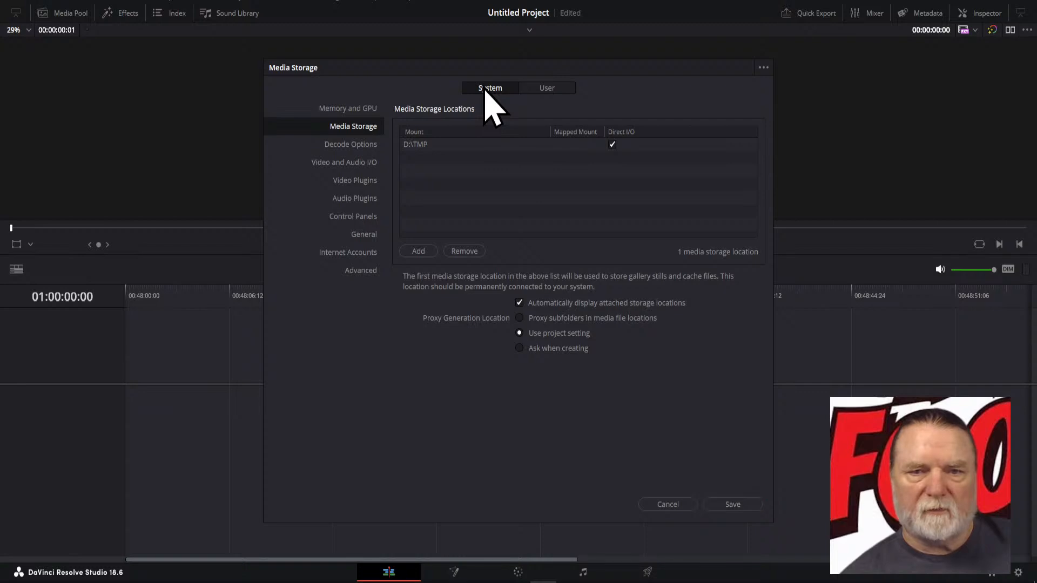
{"action": "left_click", "coordinate": [342, 108]}
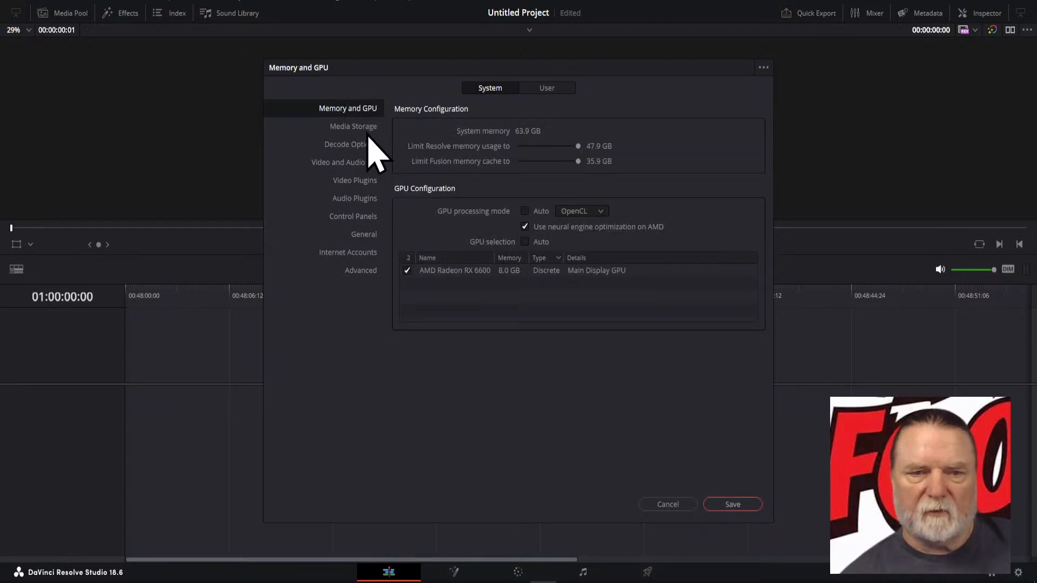
{"action": "left_click", "coordinate": [347, 164]}
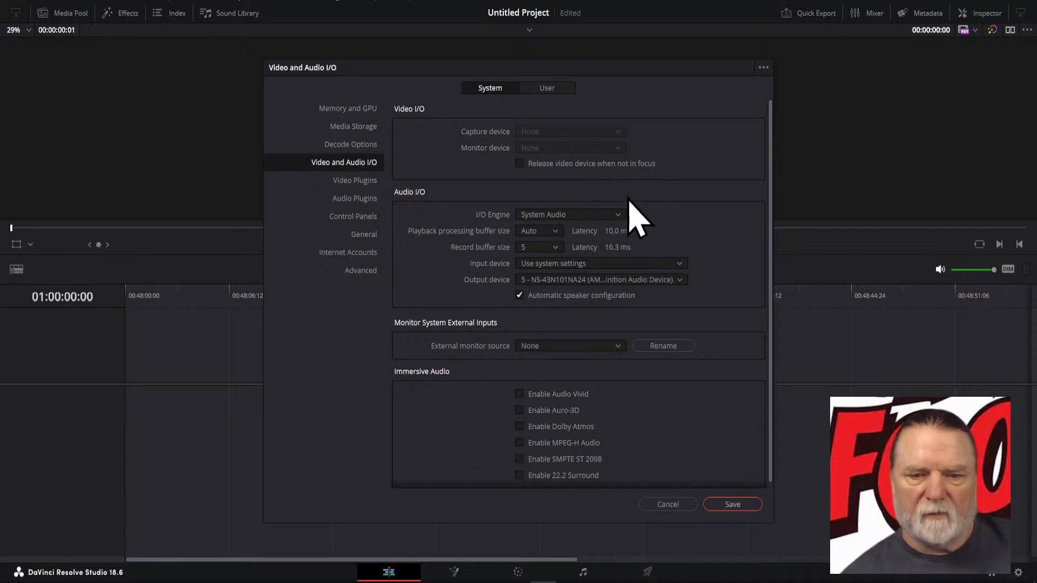
{"action": "scroll", "coordinate": [660, 218], "scroll_direction": "down", "scroll_amount": 1}
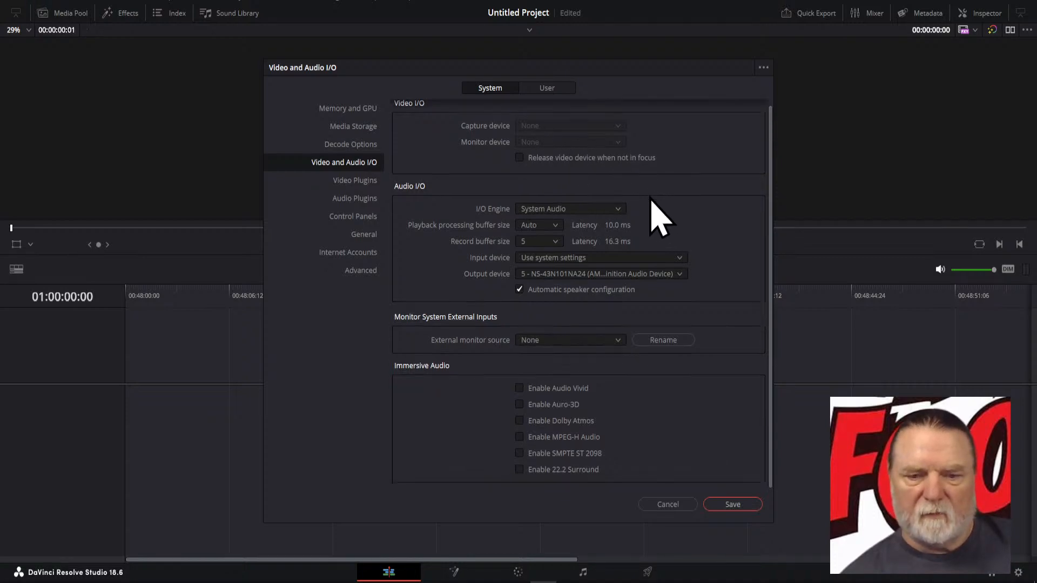
{"action": "left_click", "coordinate": [355, 151]}
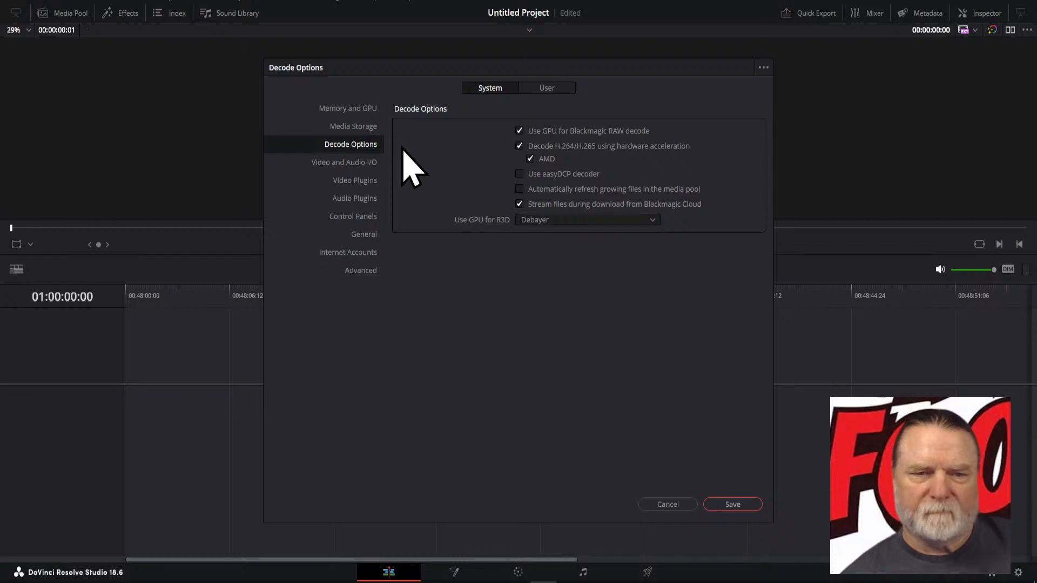
{"action": "left_click", "coordinate": [356, 182]}
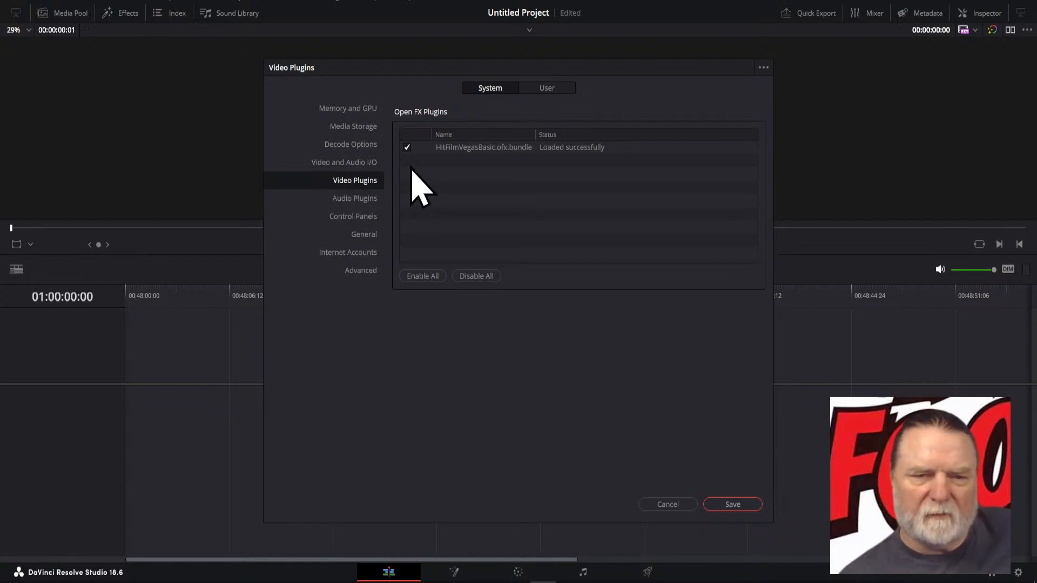
{"action": "left_click", "coordinate": [364, 218]}
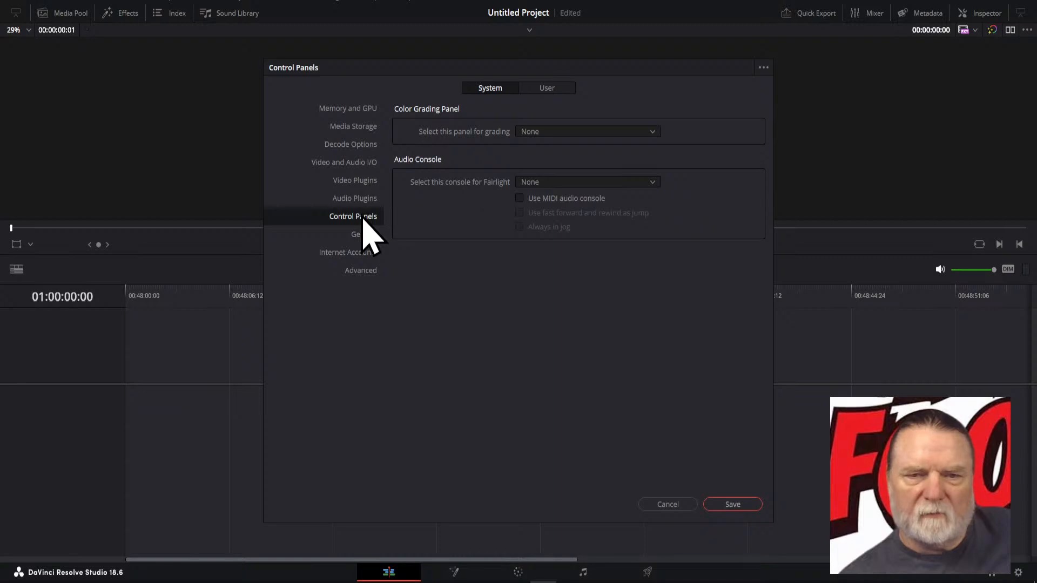
{"action": "left_click", "coordinate": [358, 201]}
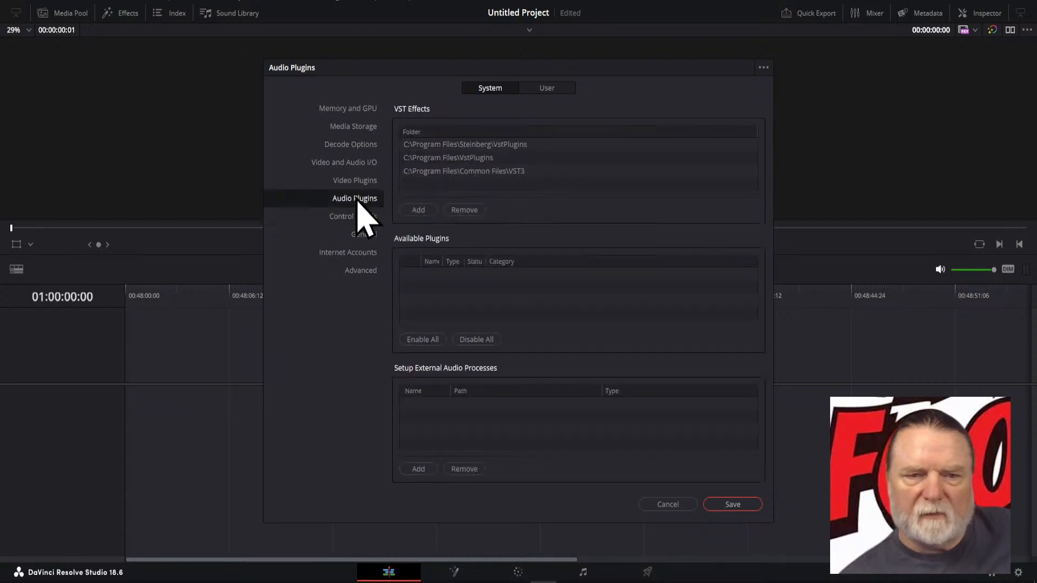
{"action": "left_click", "coordinate": [364, 236]}
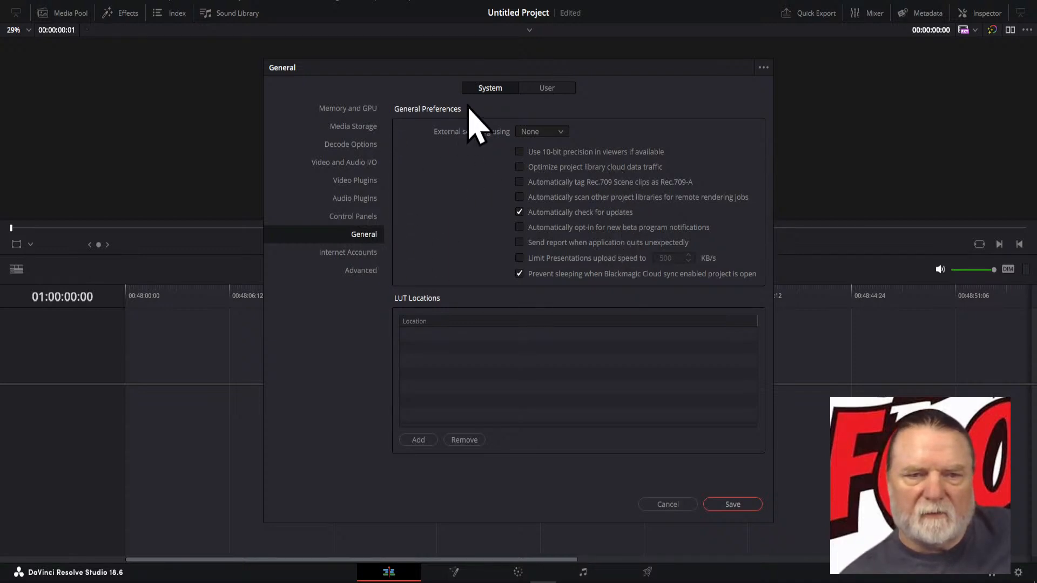
{"action": "left_click", "coordinate": [356, 109]}
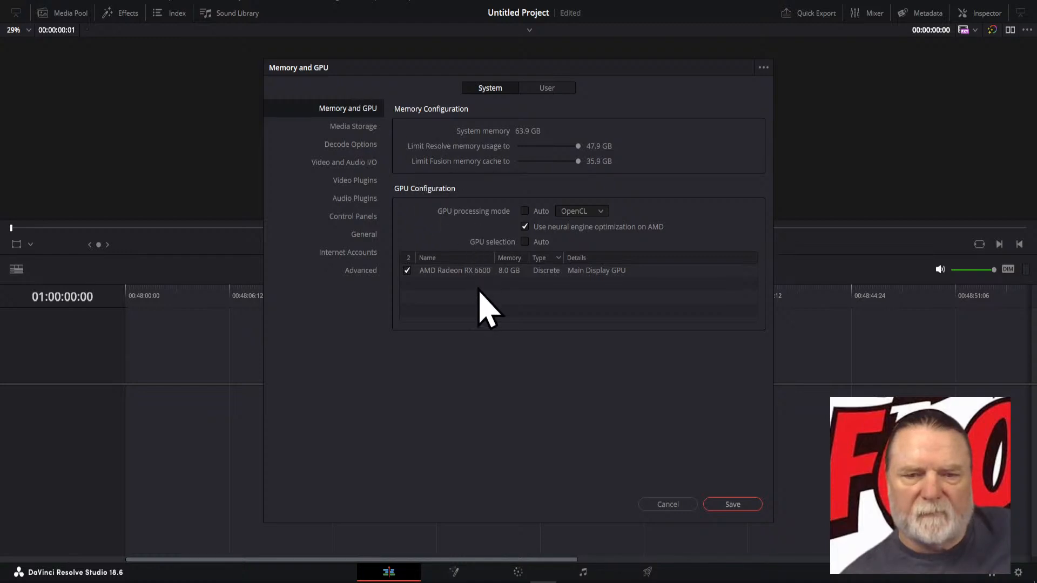
- Review the user preferences for UI language, project save and load, editing, playback and control panels, and close them without saving
{"action": "left_click", "coordinate": [547, 89]}
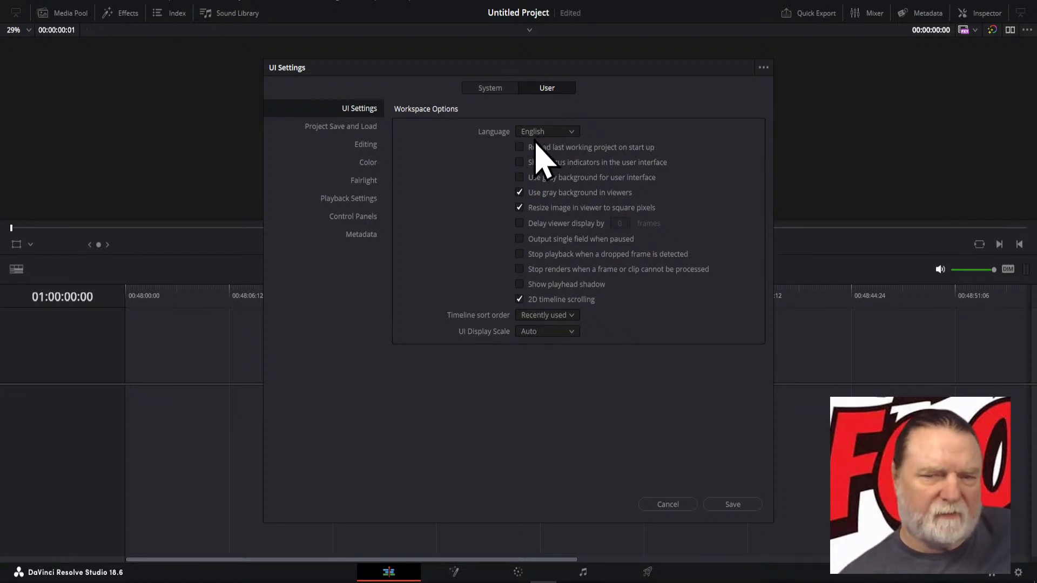
{"action": "left_click", "coordinate": [571, 132]}
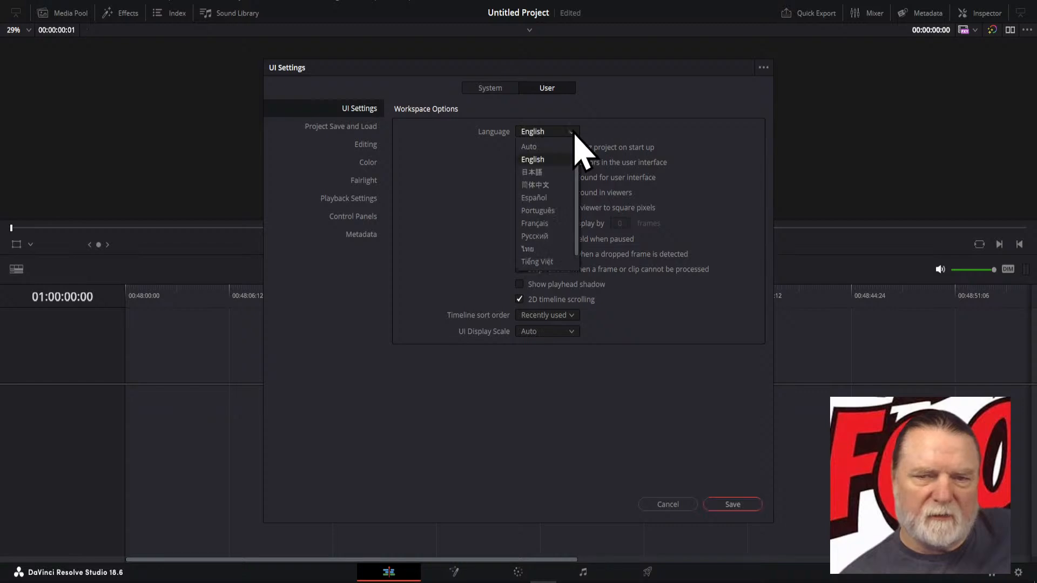
{"action": "left_click", "coordinate": [545, 131]}
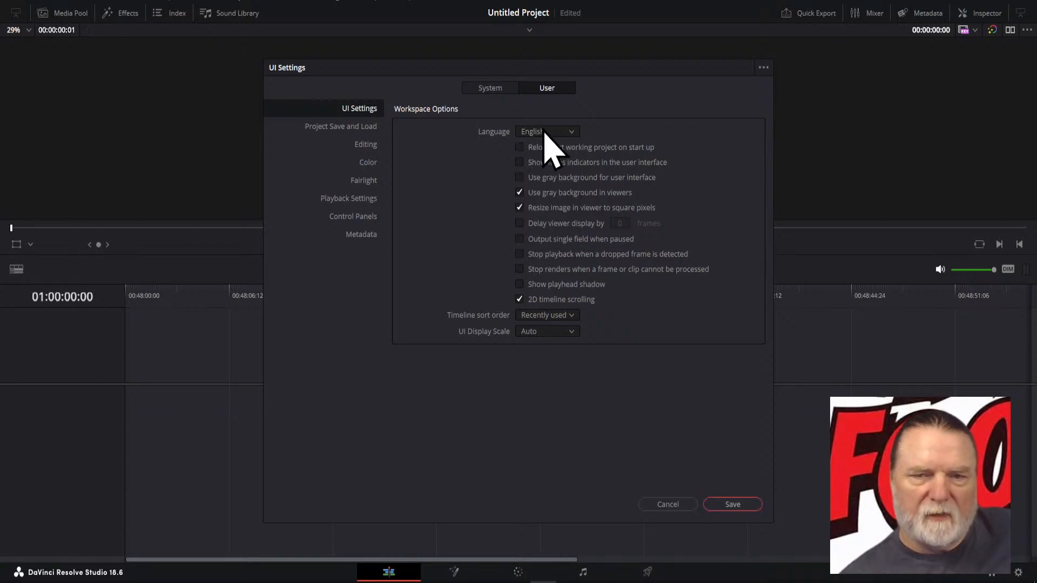
{"action": "left_click", "coordinate": [358, 132]}
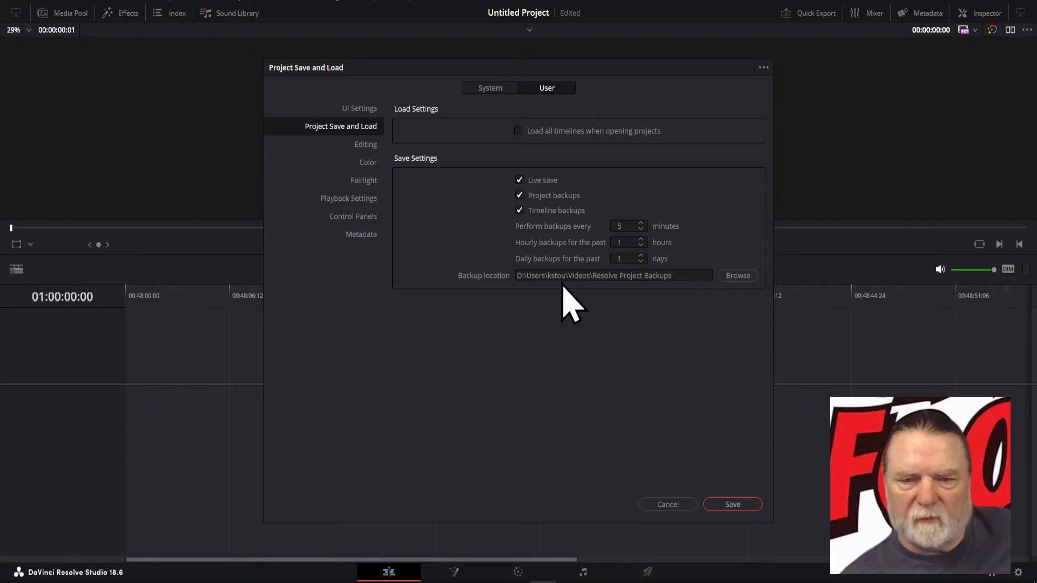
{"action": "left_click", "coordinate": [368, 151]}
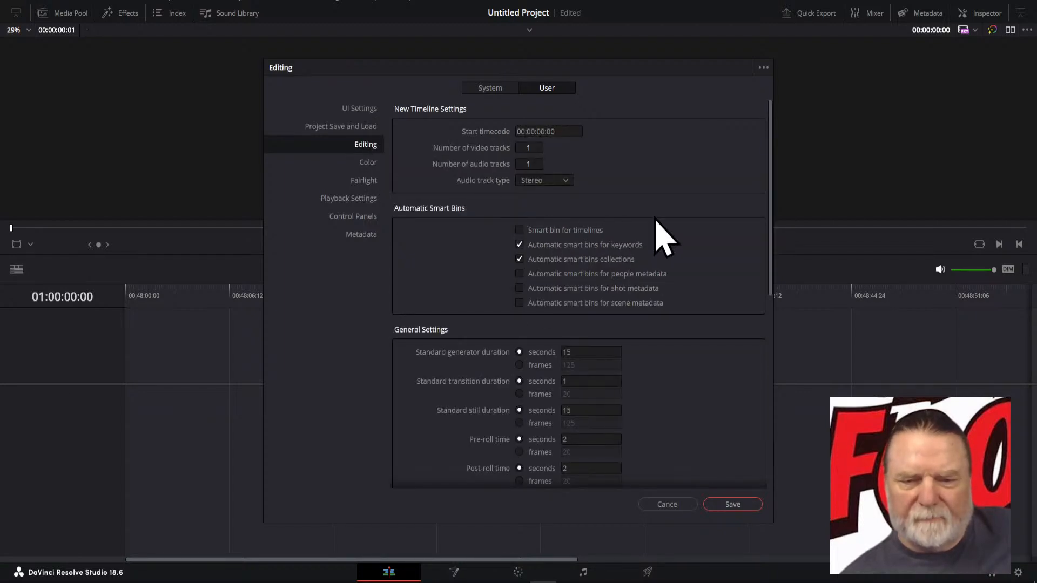
{"action": "scroll", "coordinate": [655, 218], "scroll_direction": "down", "scroll_amount": 3}
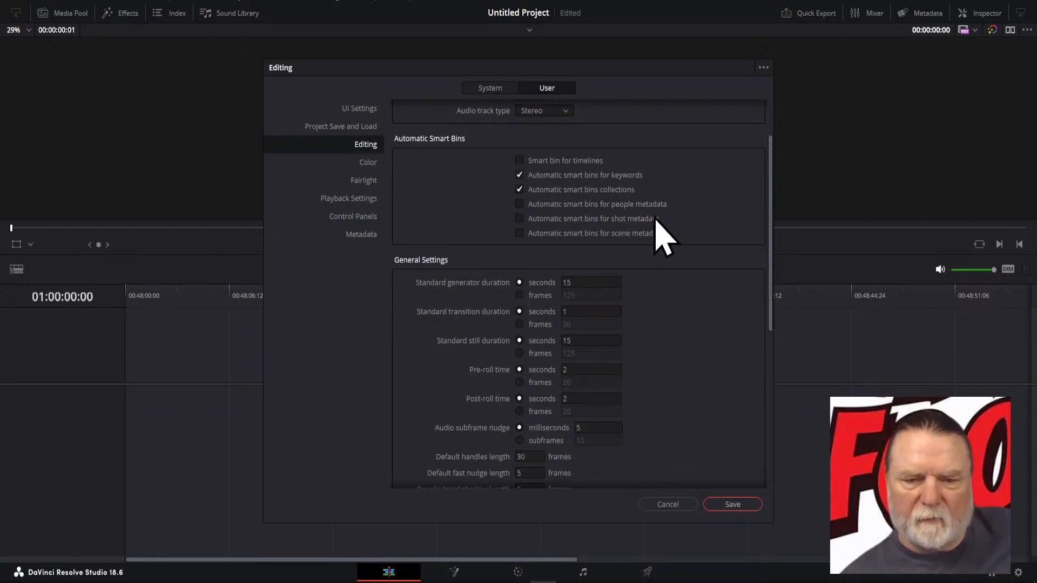
{"action": "scroll", "coordinate": [655, 217], "scroll_direction": "down", "scroll_amount": 3}
{"action": "scroll", "coordinate": [662, 236], "scroll_direction": "up", "scroll_amount": 5}
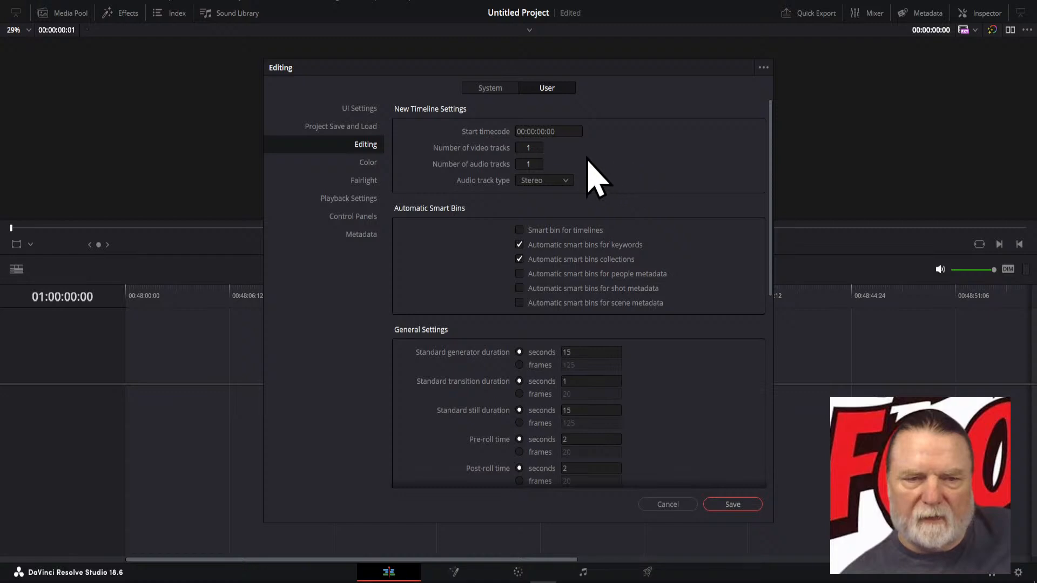
{"action": "left_click", "coordinate": [366, 200]}
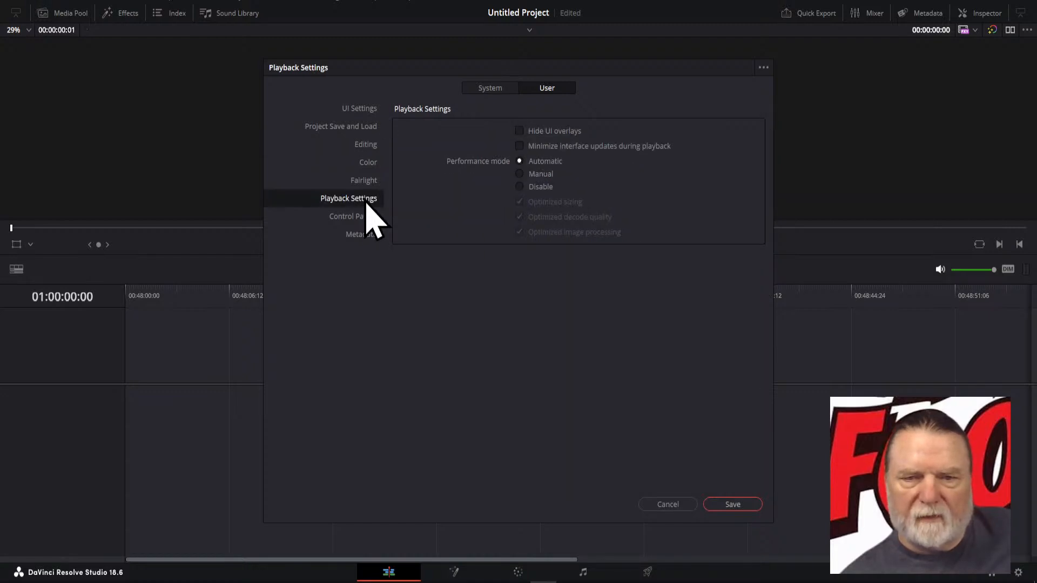
{"action": "left_click", "coordinate": [358, 217]}
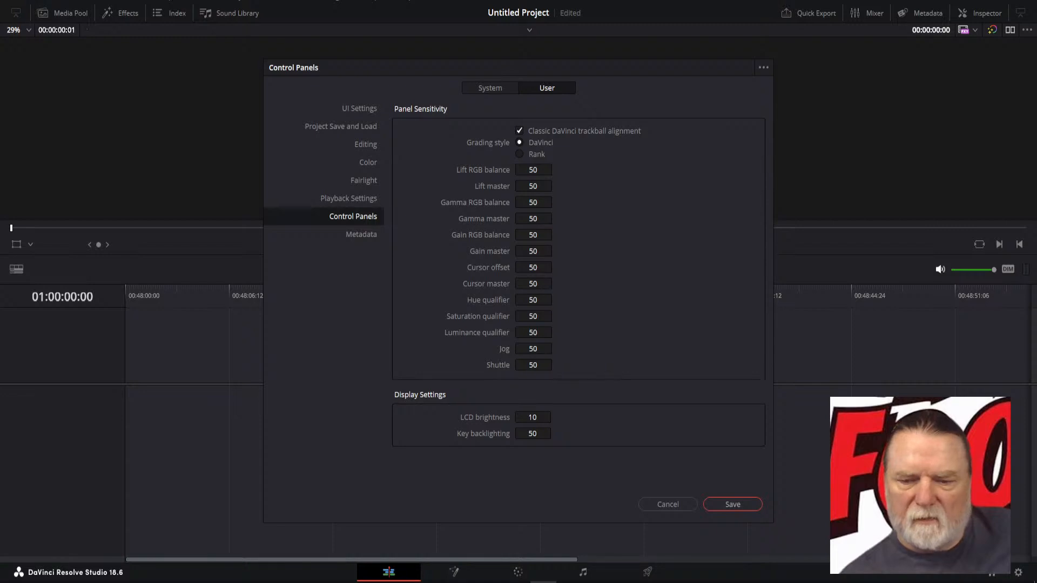
{"action": "left_click", "coordinate": [661, 505]}
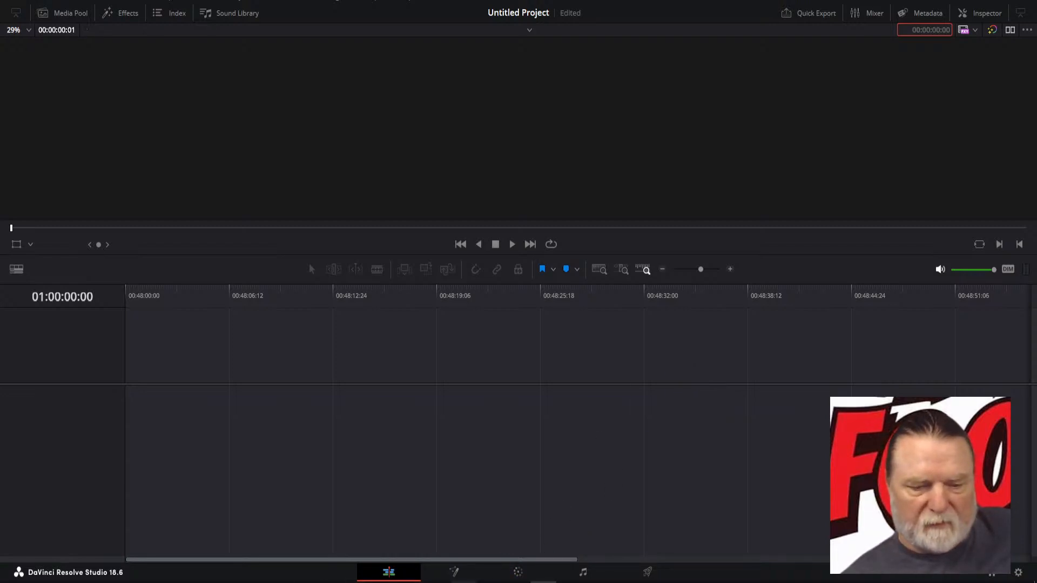
- Switch to the browser window showing the Daily Davinci Debacle live stream on YouTube
{"action": "mouse_move", "coordinate": [464, 582]}
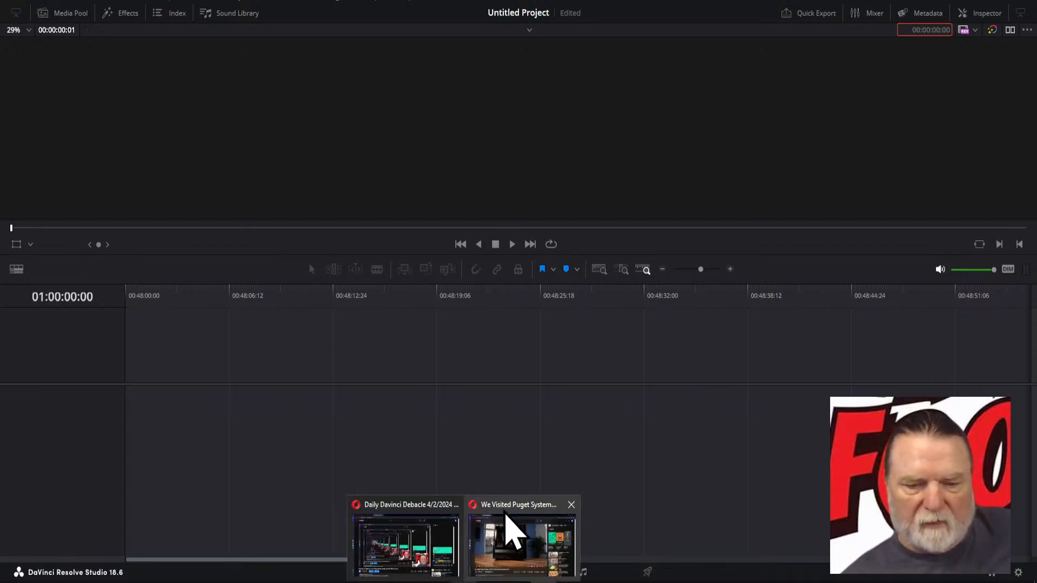
{"action": "left_click", "coordinate": [428, 527]}
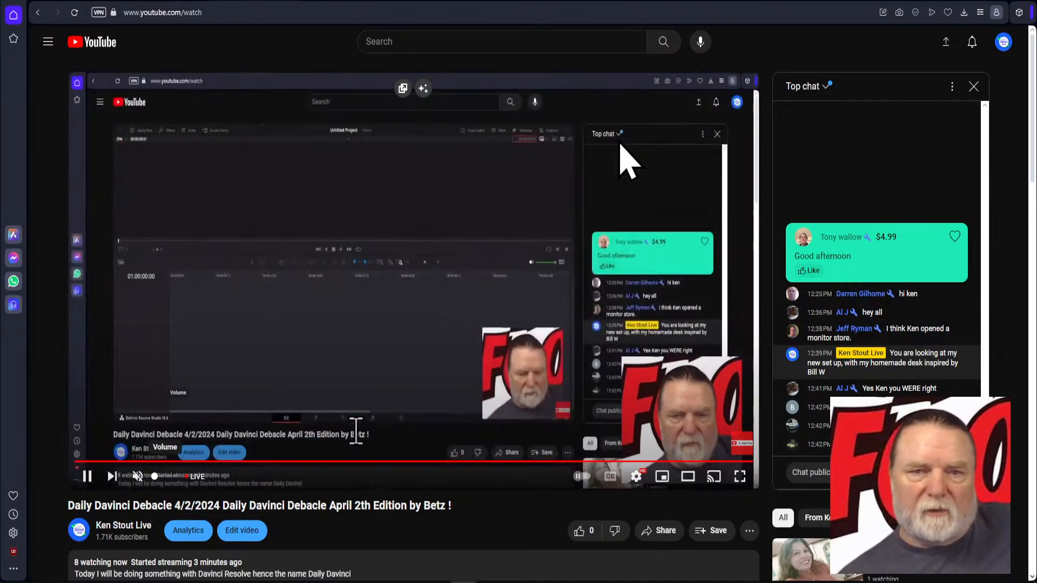
- Move the YouTube window off this screen, view the Screens.JPG photo maximized in the photo viewer, and close it
{"action": "left_click_drag", "start_coordinate": [716, 1], "coordinate": [0, 1]}
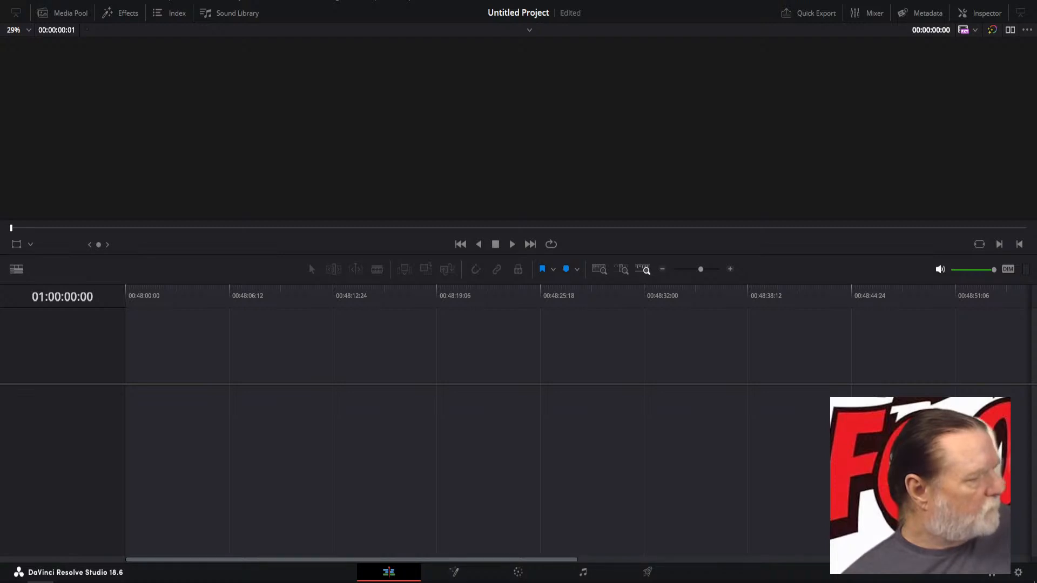
{"action": "key", "text": "alt+Tab"}
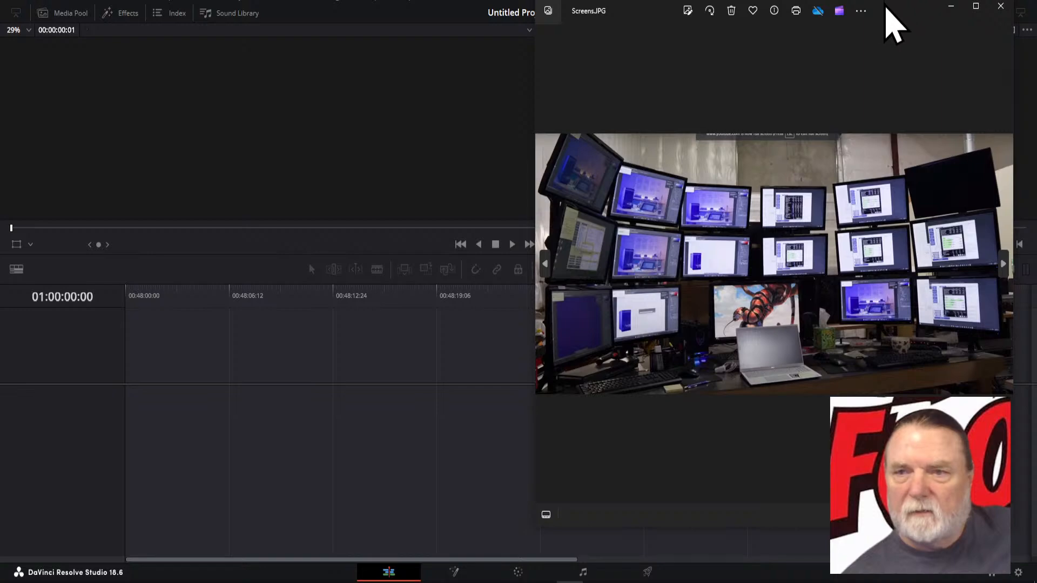
{"action": "left_click_drag", "start_coordinate": [891, 4], "coordinate": [581, 26]}
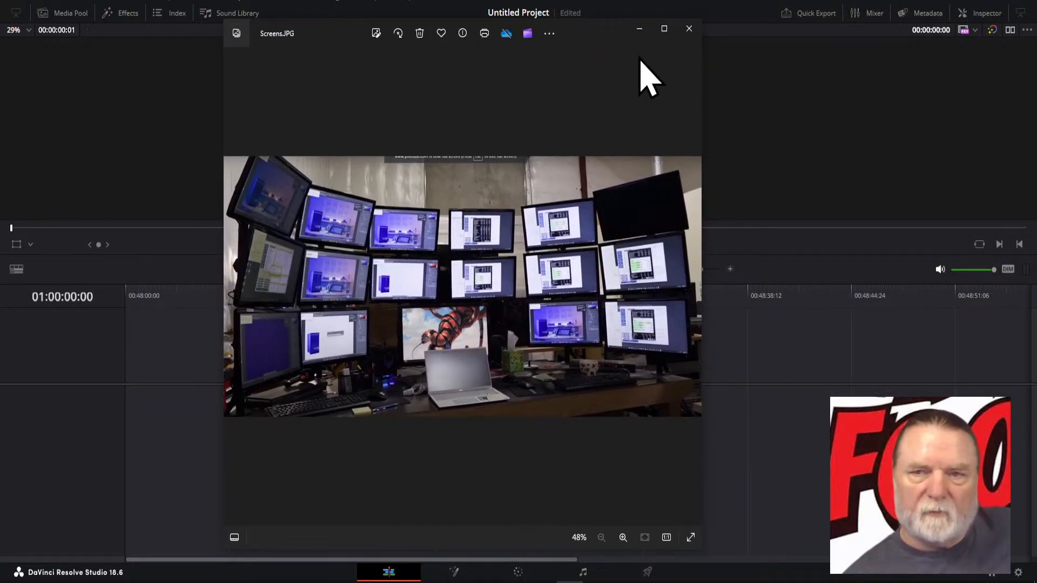
{"action": "left_click", "coordinate": [664, 31]}
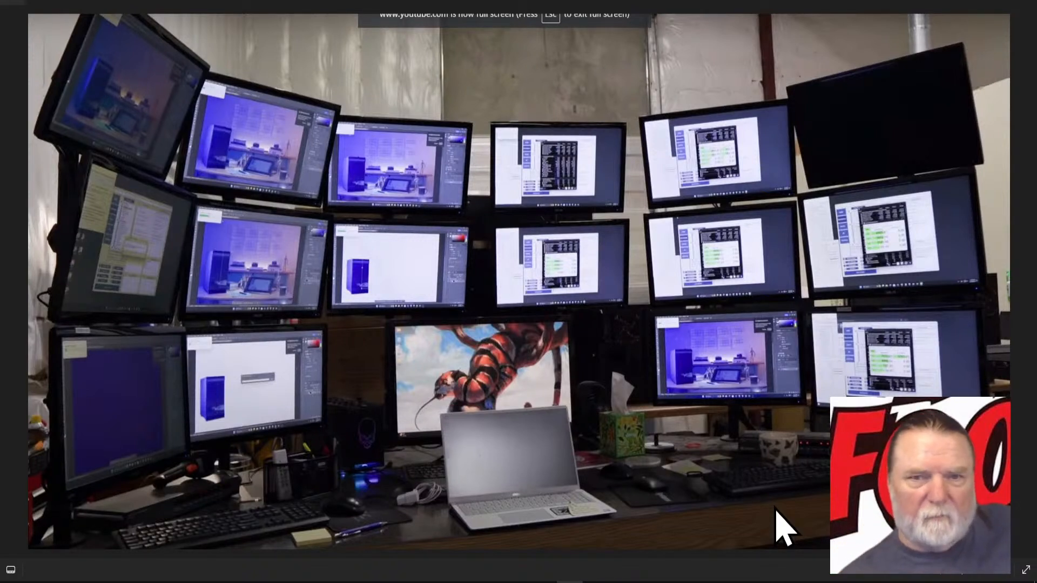
{"action": "left_click", "coordinate": [1026, 1]}
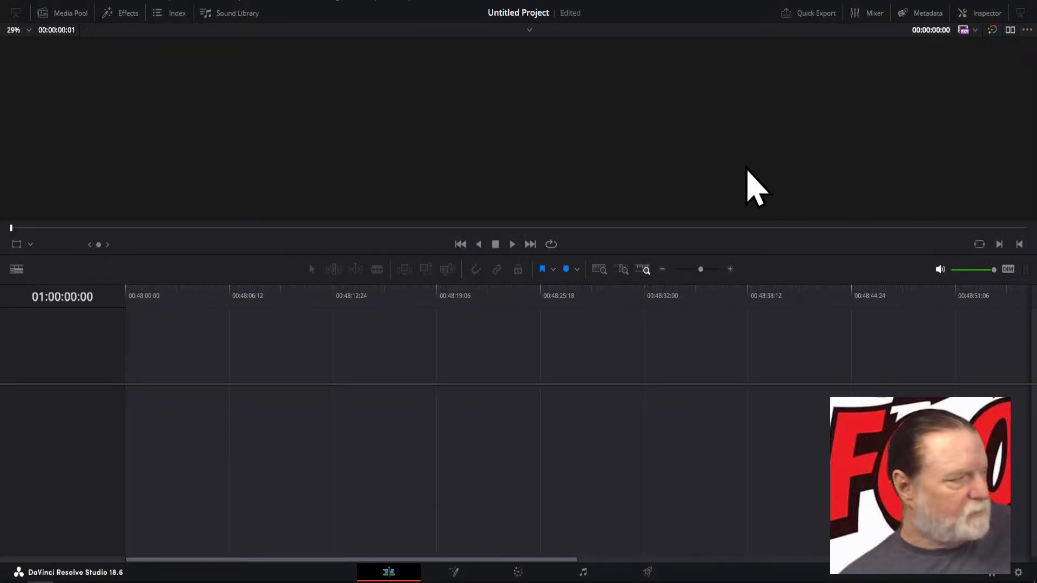
- Show the media pool and look through the Soundtracks power bin before returning to the project's own Master bin
{"action": "left_click_drag", "start_coordinate": [421, 255], "coordinate": [438, 337]}
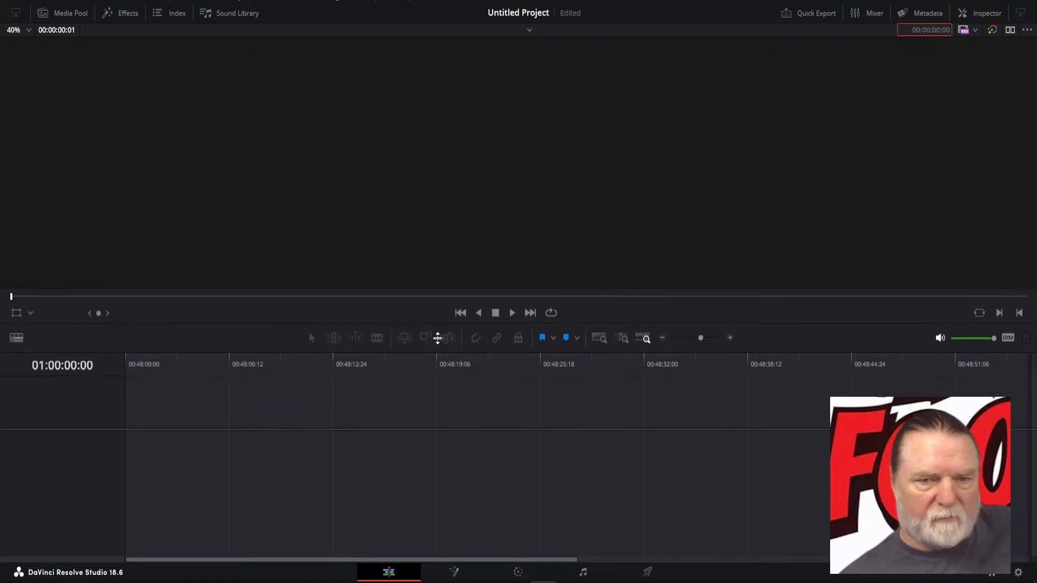
{"action": "left_click", "coordinate": [70, 13]}
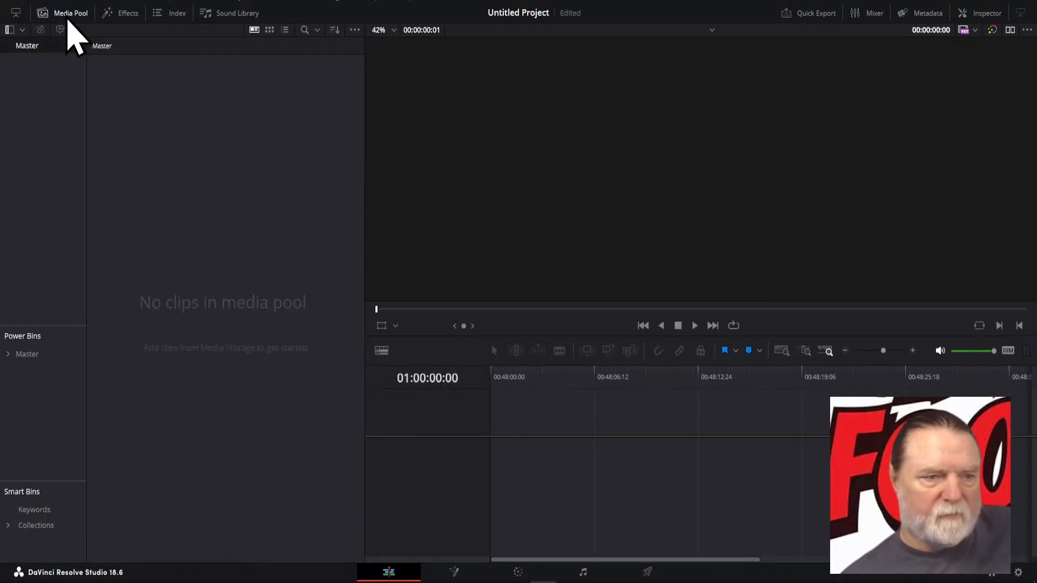
{"action": "left_click", "coordinate": [8, 356]}
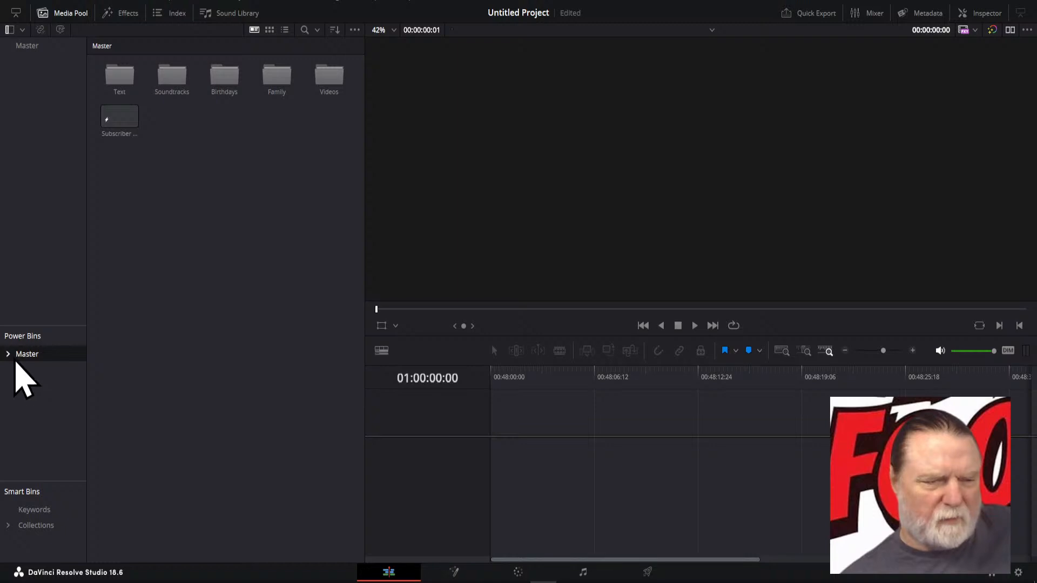
{"action": "left_click", "coordinate": [8, 355]}
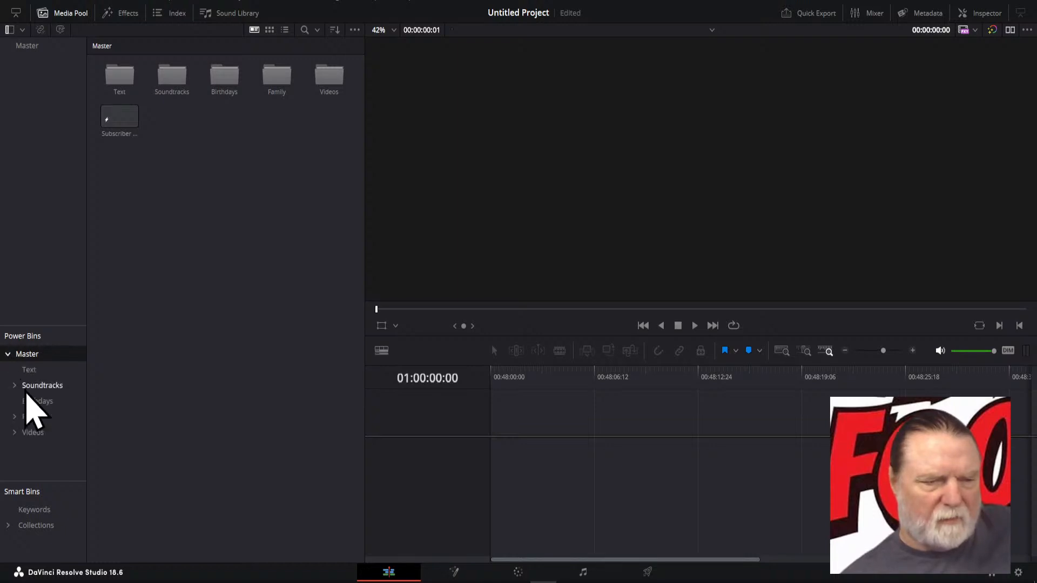
{"action": "left_click", "coordinate": [29, 385]}
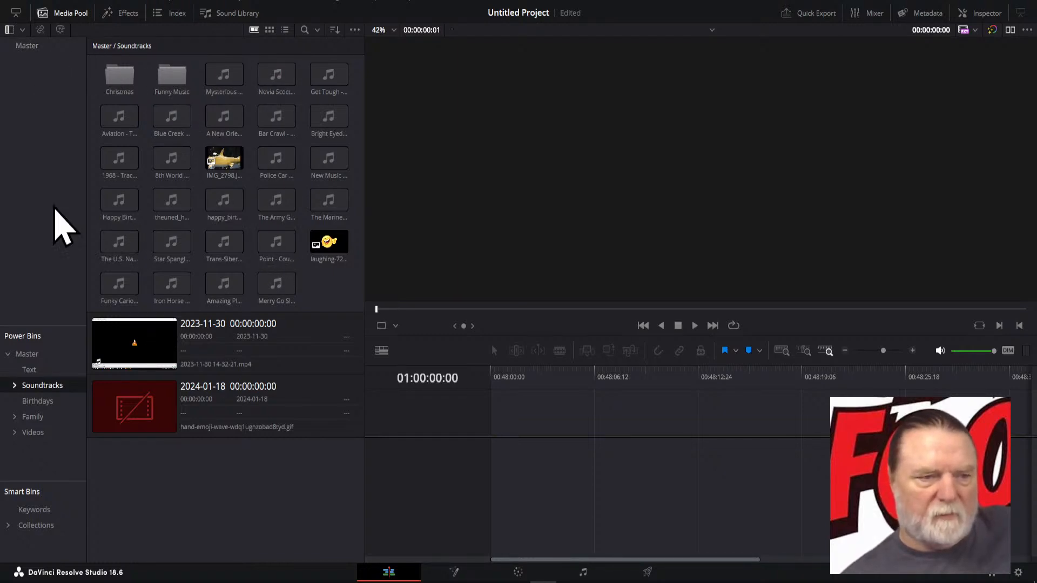
{"action": "left_click", "coordinate": [11, 355]}
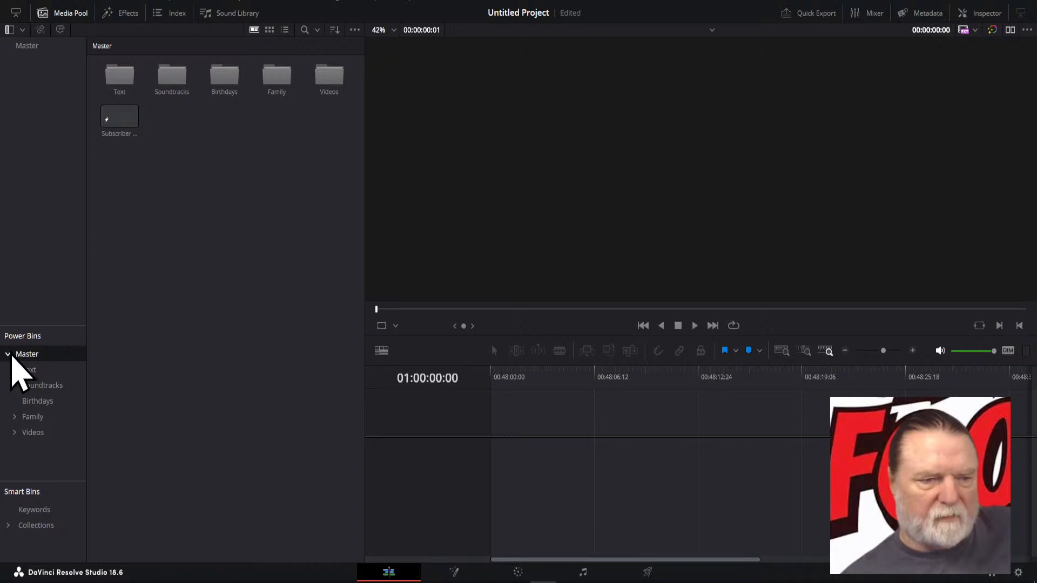
{"action": "left_click", "coordinate": [9, 355]}
{"action": "left_click", "coordinate": [29, 47]}
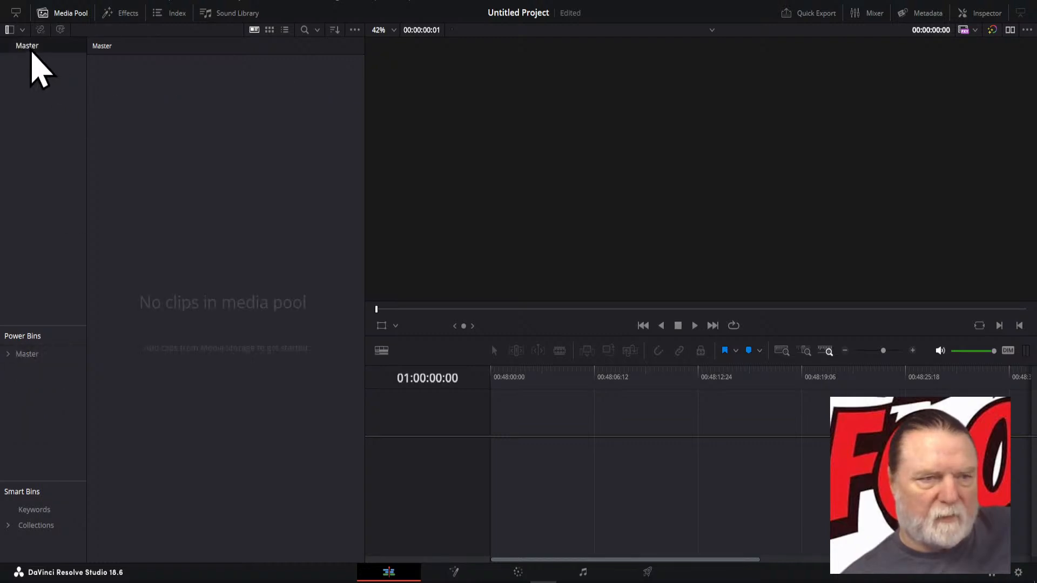
{"action": "right_click", "coordinate": [193, 176]}
{"action": "left_click", "coordinate": [240, 296]}
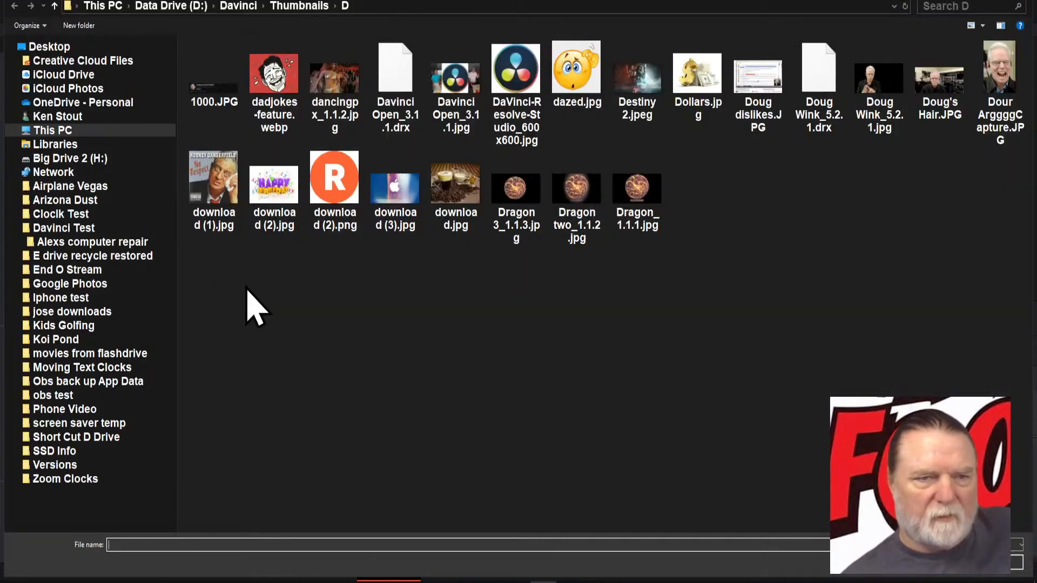
{"action": "left_click", "coordinate": [241, 6]}
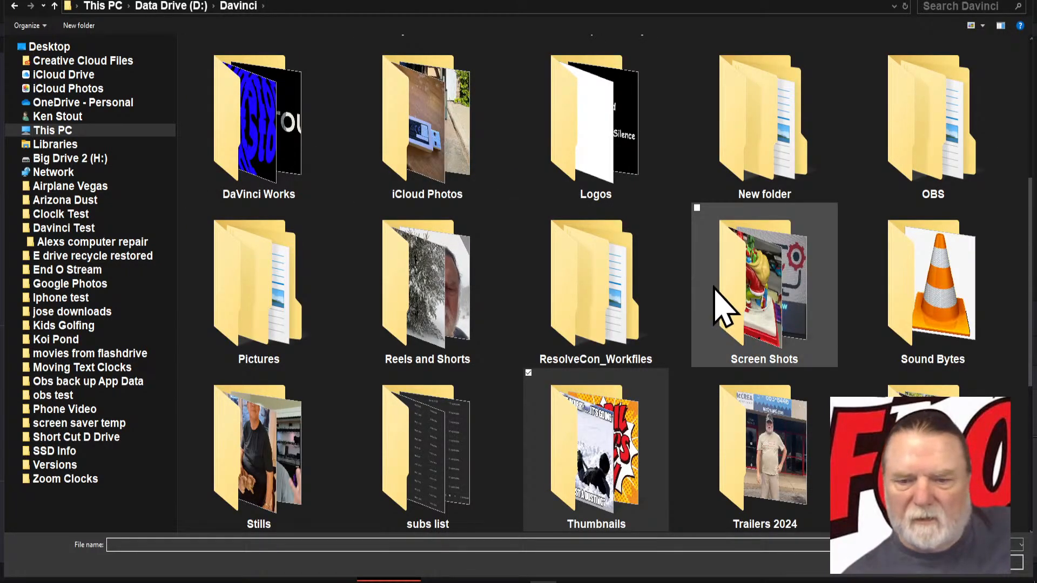
{"action": "scroll", "coordinate": [662, 287], "scroll_direction": "up", "scroll_amount": 3}
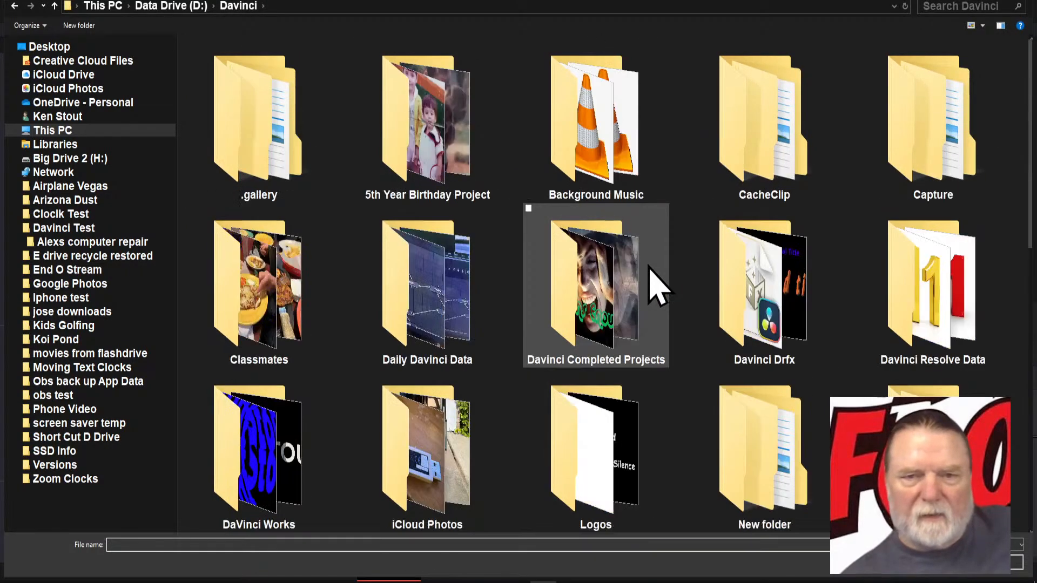
{"action": "left_click", "coordinate": [616, 162]}
{"action": "double_click", "coordinate": [606, 146]}
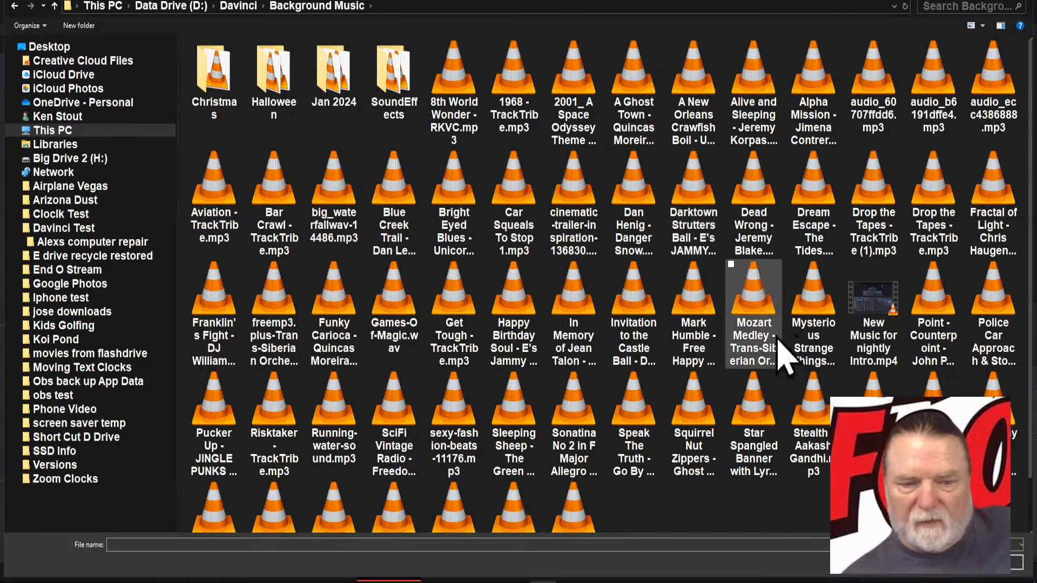
{"action": "scroll", "coordinate": [803, 495], "scroll_direction": "down", "scroll_amount": 1}
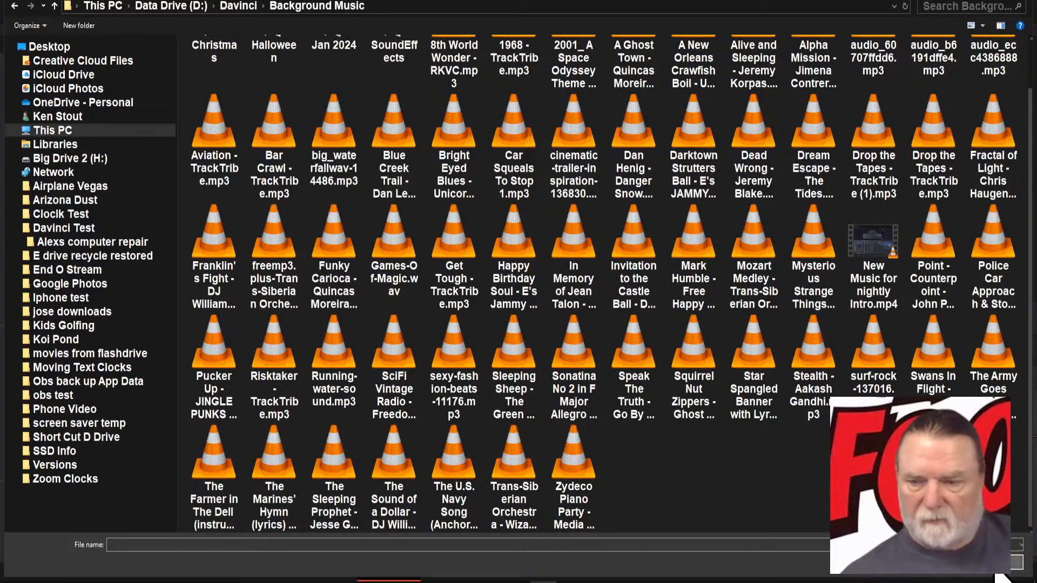
{"action": "left_click", "coordinate": [1018, 562]}
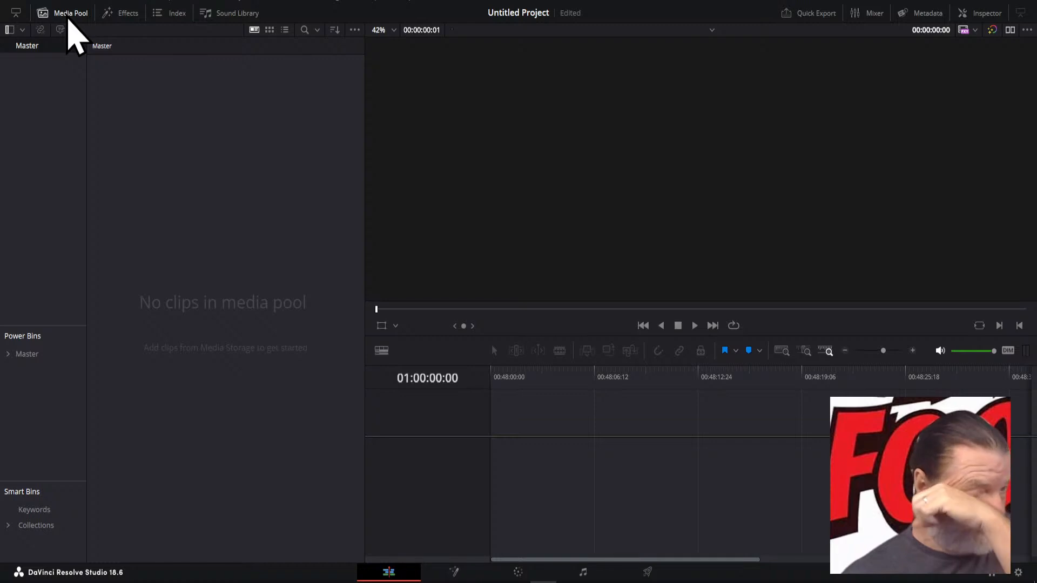
- Open the April Fools Letter project without saving the untitled one, and look up the Danger Snow music clip's file location
{"action": "left_click", "coordinate": [991, 575]}
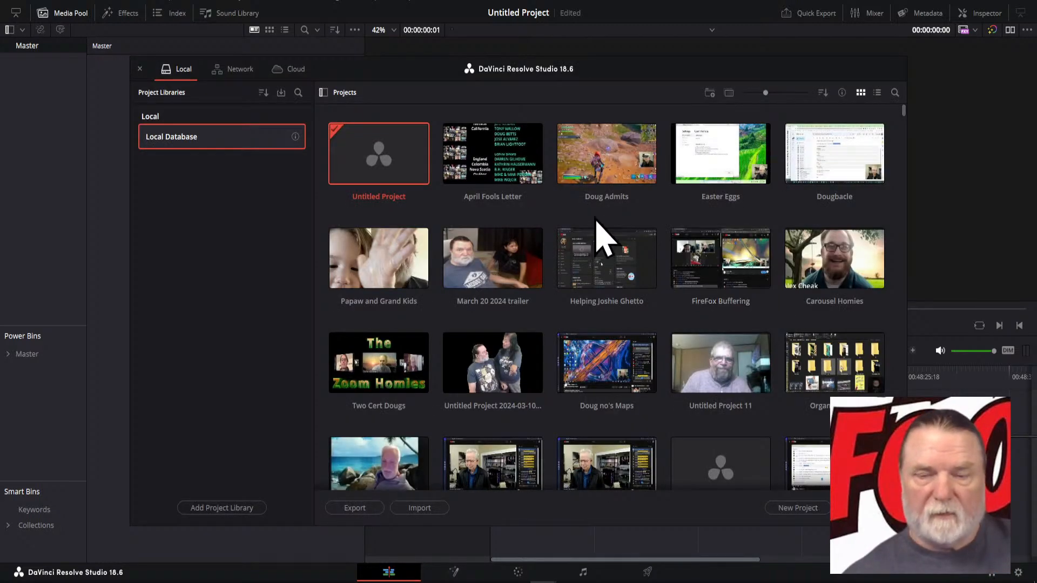
{"action": "double_click", "coordinate": [498, 163]}
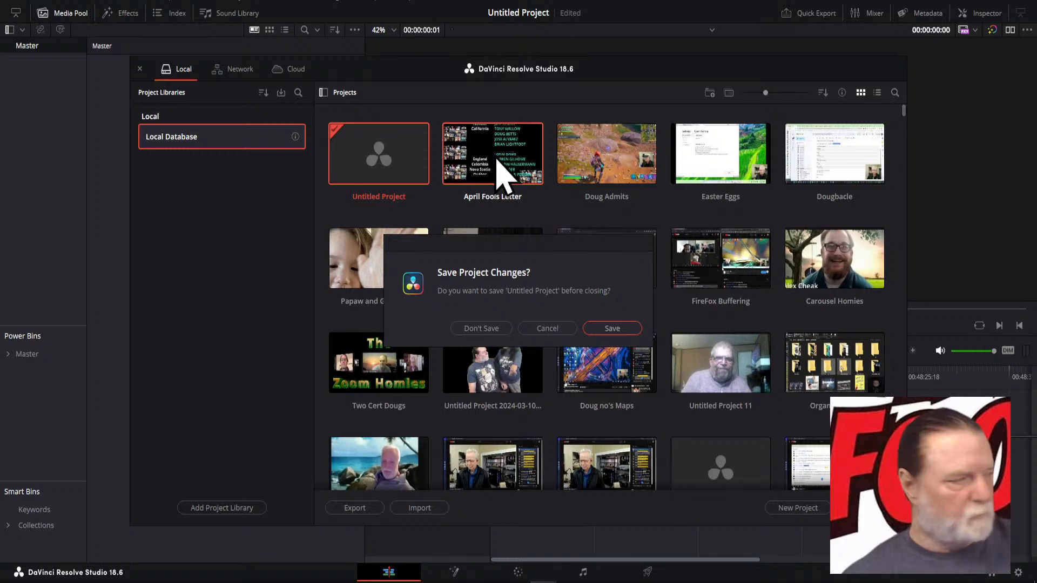
{"action": "left_click", "coordinate": [481, 328]}
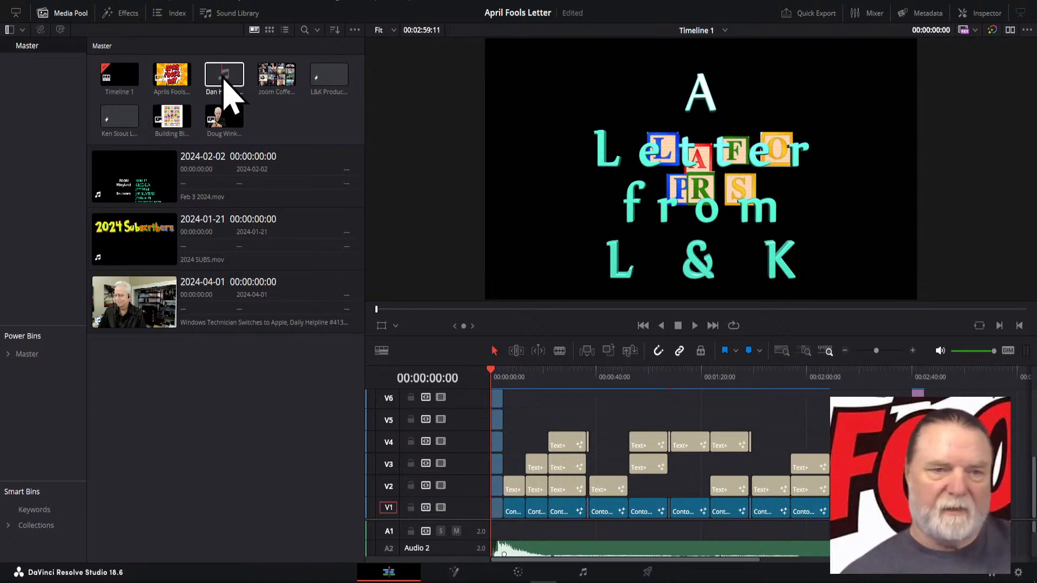
{"action": "right_click", "coordinate": [222, 79]}
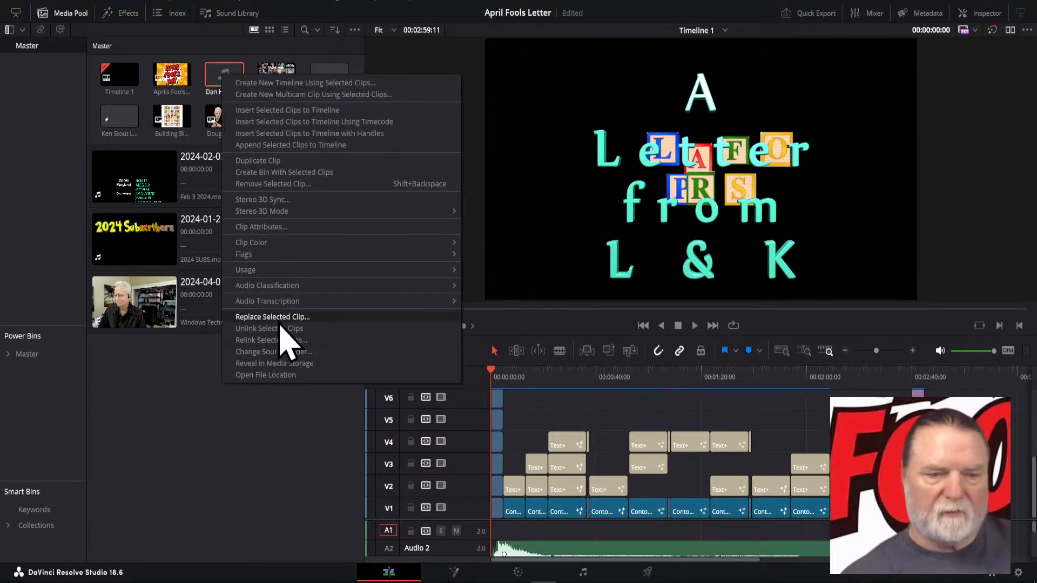
{"action": "left_click", "coordinate": [266, 377]}
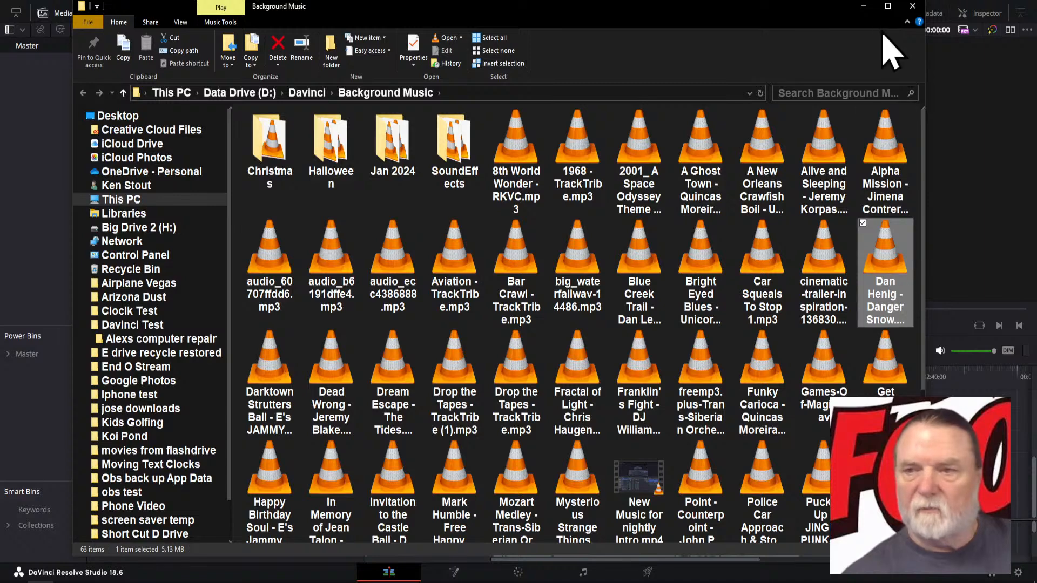
{"action": "left_click", "coordinate": [913, 6]}
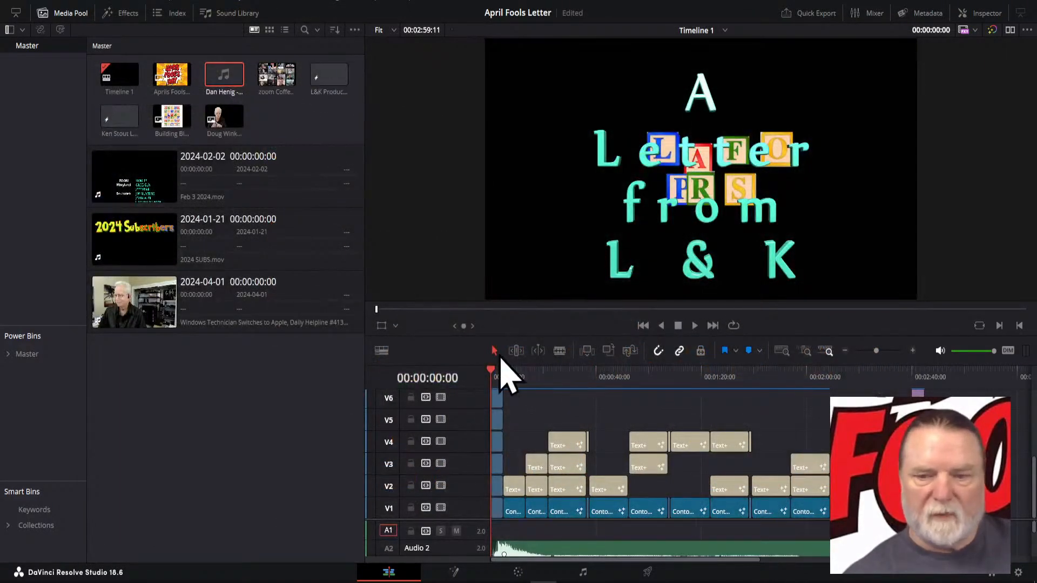
- Close the April Fools Letter project in the project manager and open a new untitled project
{"action": "left_click", "coordinate": [992, 577]}
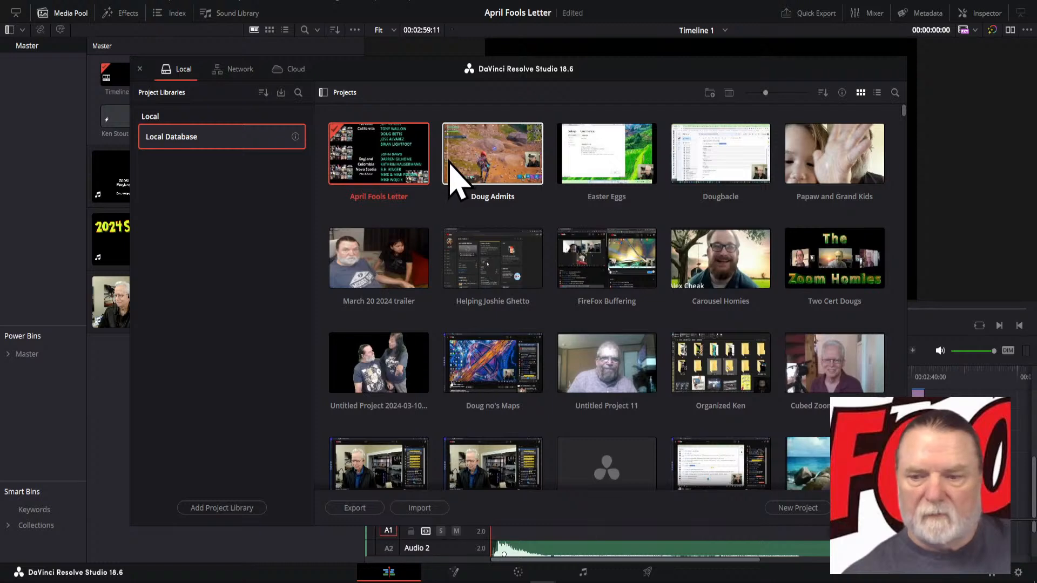
{"action": "right_click", "coordinate": [387, 146]}
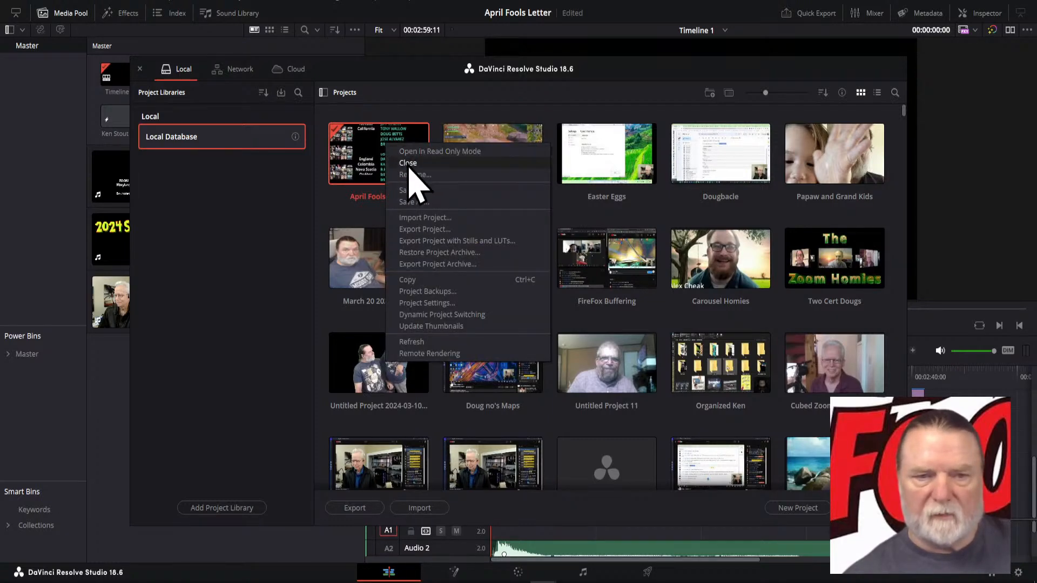
{"action": "left_click", "coordinate": [410, 162]}
{"action": "double_click", "coordinate": [384, 160]}
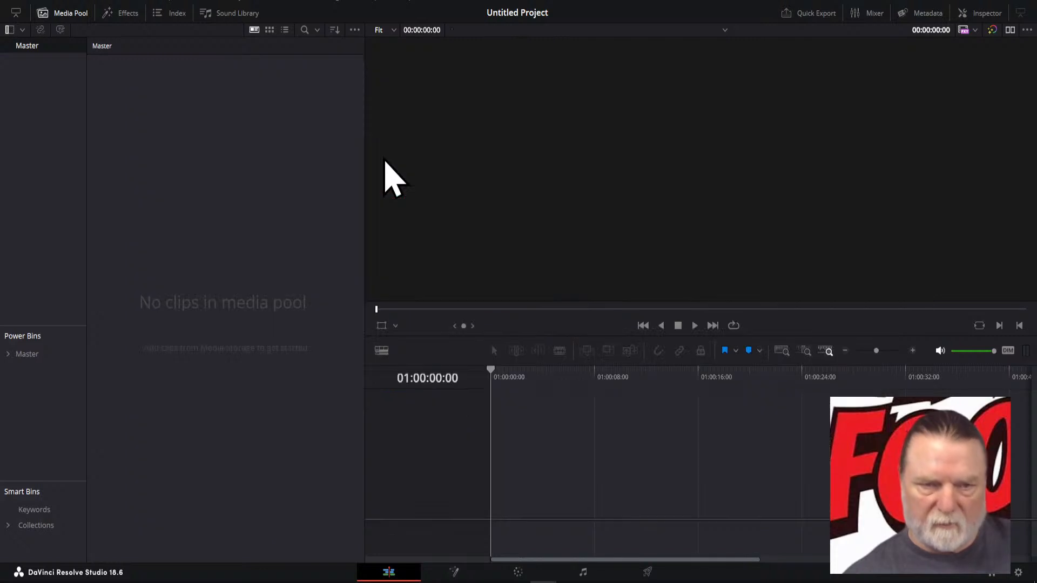
- Set the new project's timeline frame rate to 30 frames per second and save the project settings
{"action": "left_click", "coordinate": [1018, 573]}
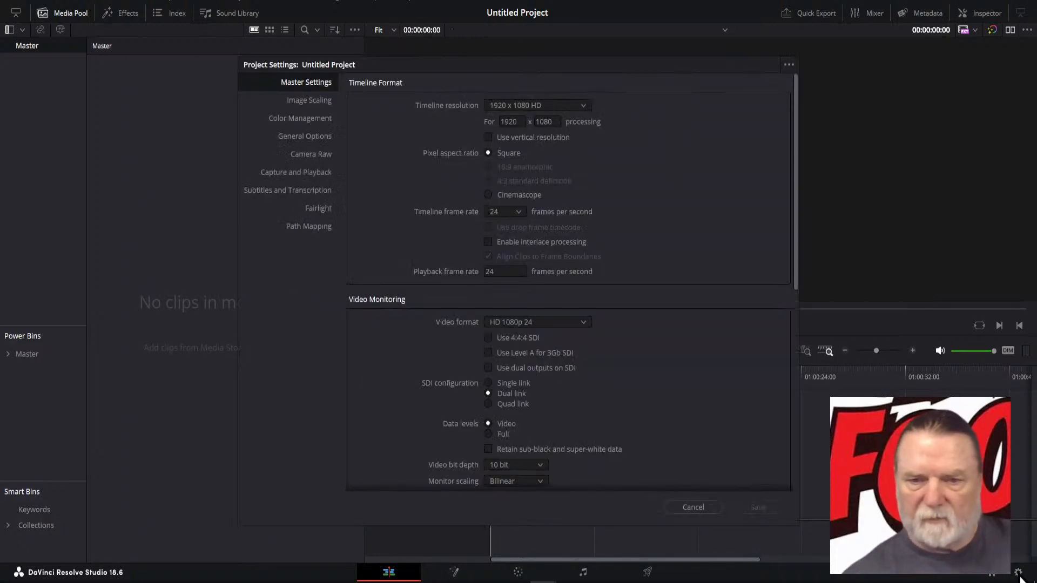
{"action": "left_click", "coordinate": [519, 213]}
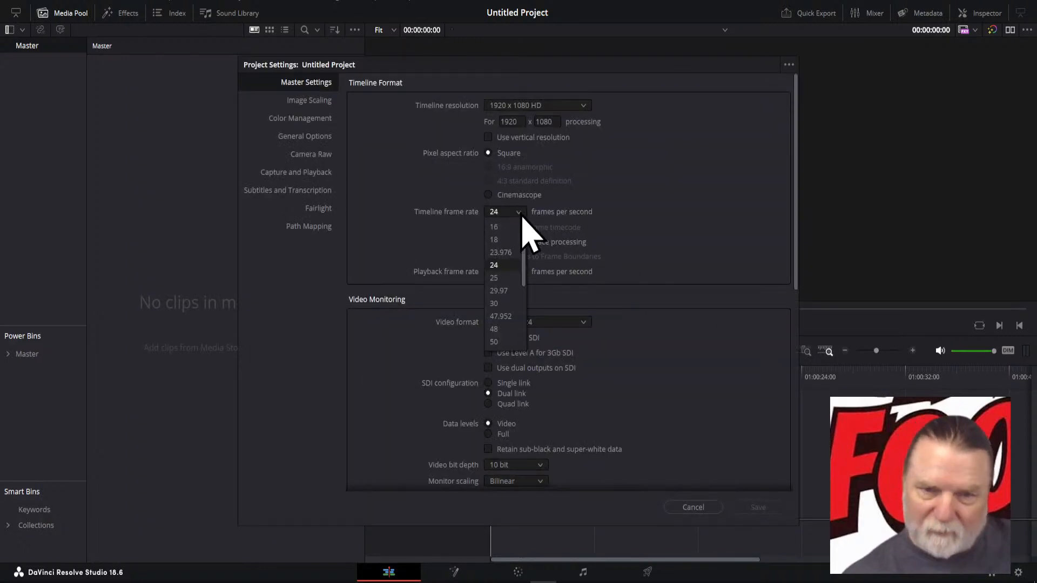
{"action": "left_click", "coordinate": [494, 304]}
{"action": "left_click", "coordinate": [745, 510]}
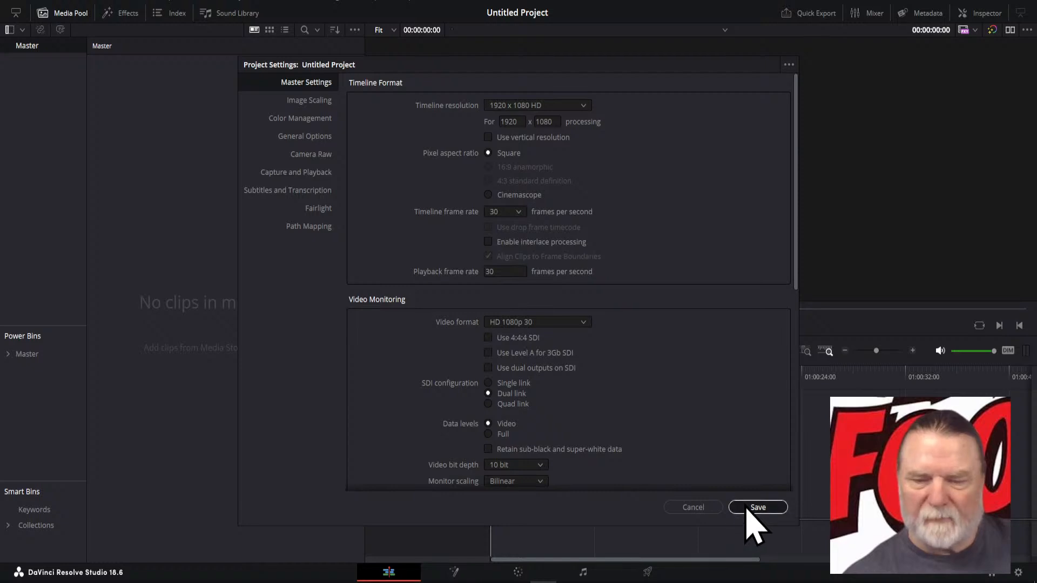
- Import the Danger Snow MP3 from the Davinci > Background Music folder into the Master bin
{"action": "right_click", "coordinate": [128, 87]}
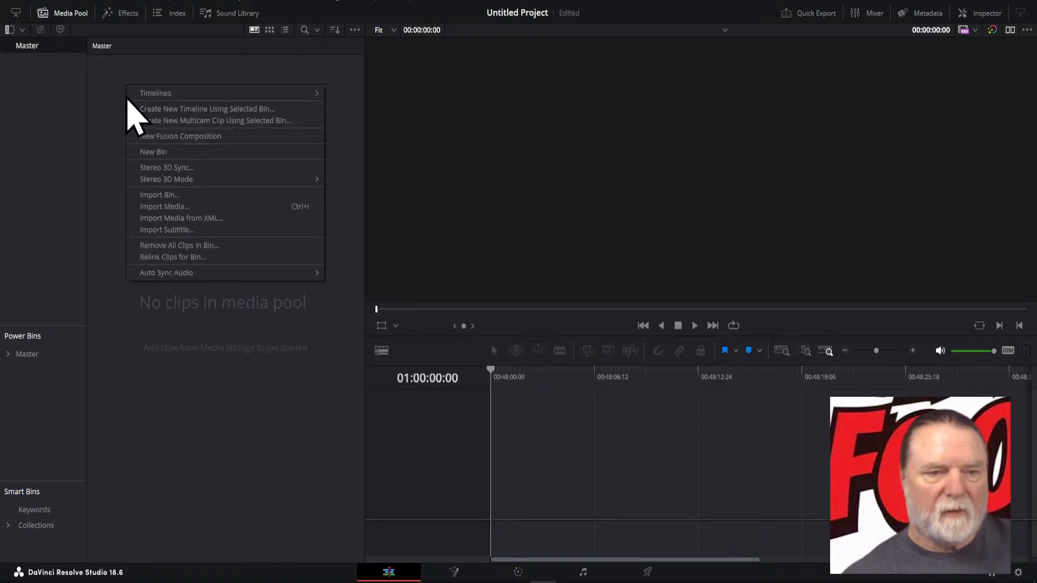
{"action": "left_click", "coordinate": [146, 204]}
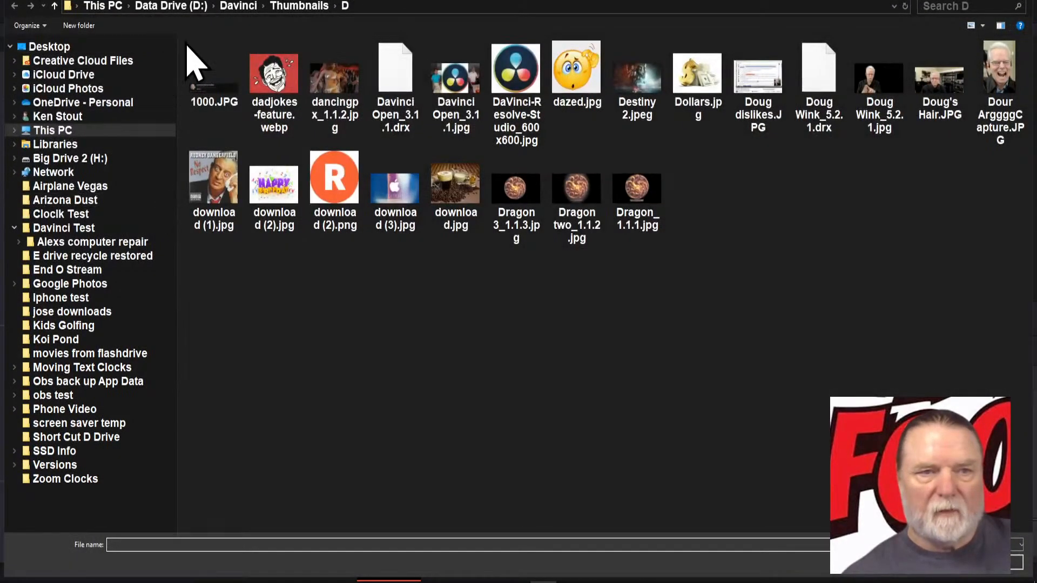
{"action": "left_click", "coordinate": [239, 8]}
{"action": "scroll", "coordinate": [432, 157], "scroll_direction": "up", "scroll_amount": 5}
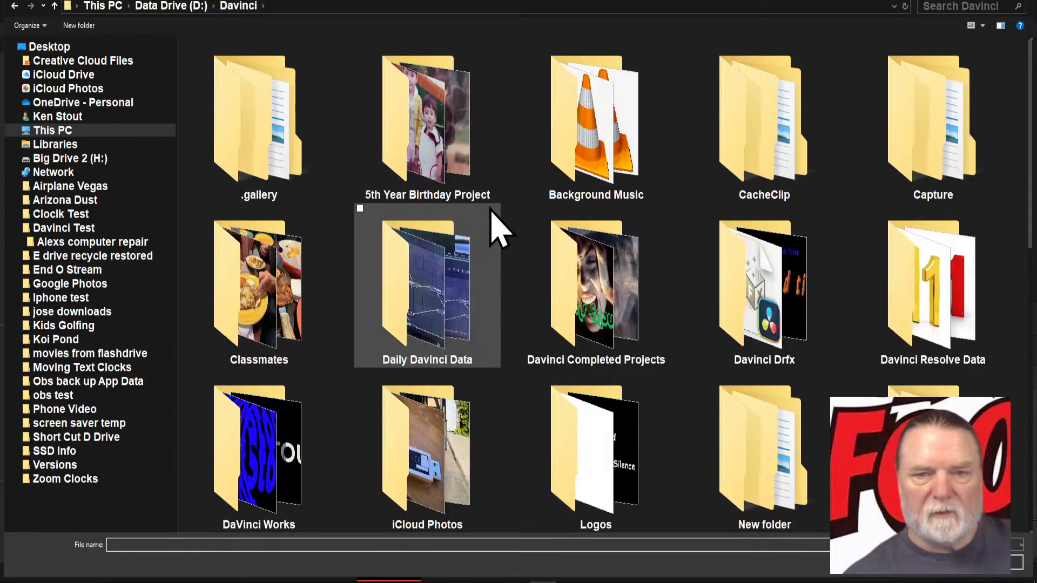
{"action": "double_click", "coordinate": [597, 160]}
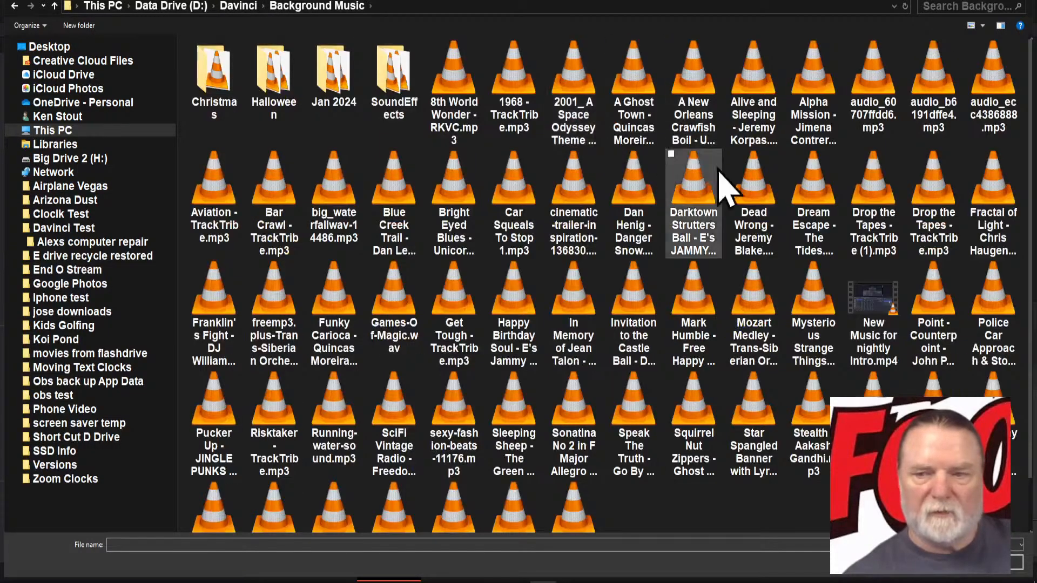
{"action": "left_click", "coordinate": [645, 208]}
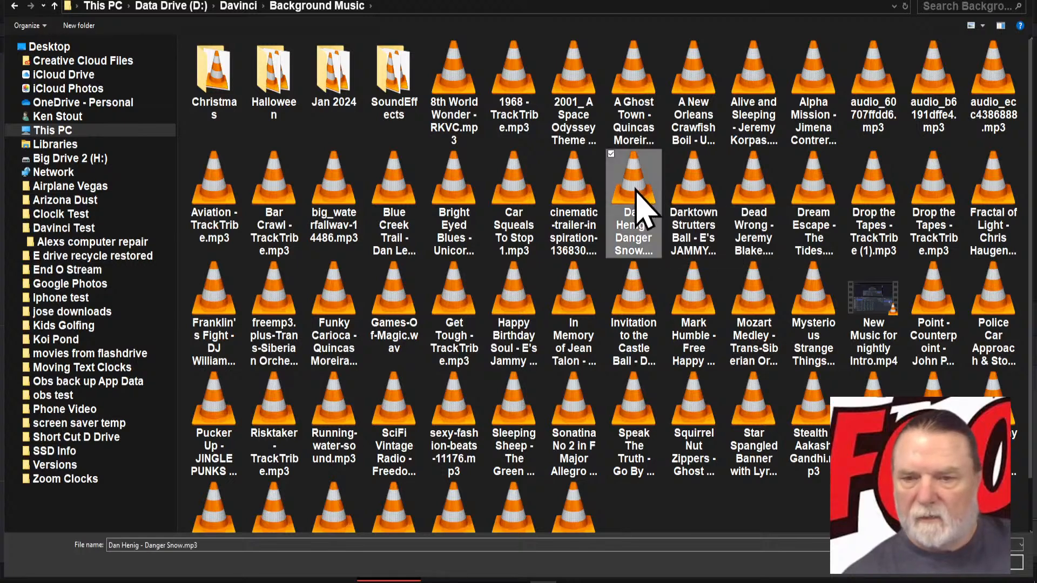
{"action": "left_click", "coordinate": [933, 561]}
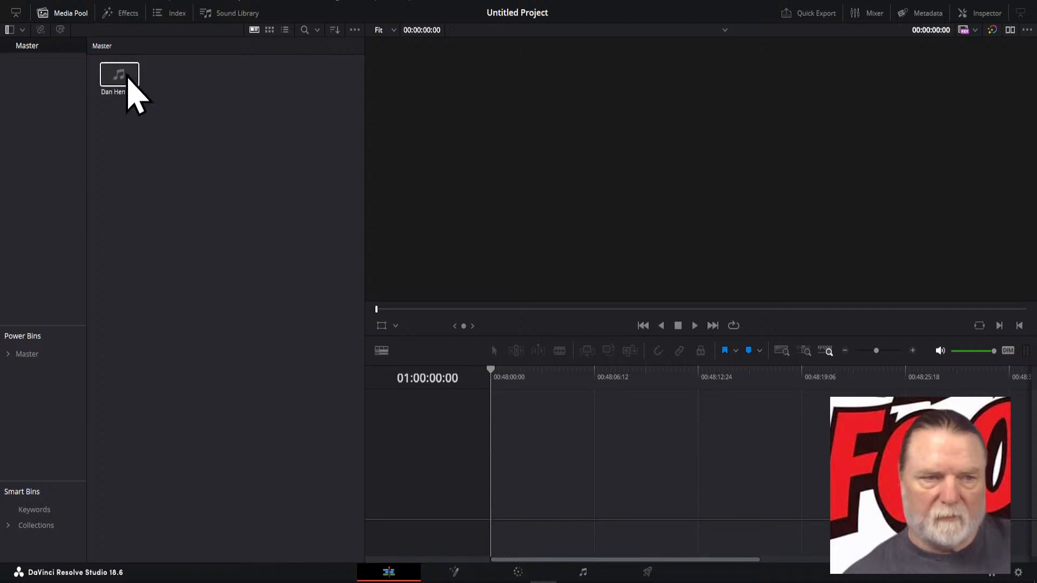
- Place the Danger Snow clip on a new timeline, hide the media pool, and make the Audio 1 track taller and higher up
{"action": "left_click_drag", "start_coordinate": [129, 93], "coordinate": [461, 531]}
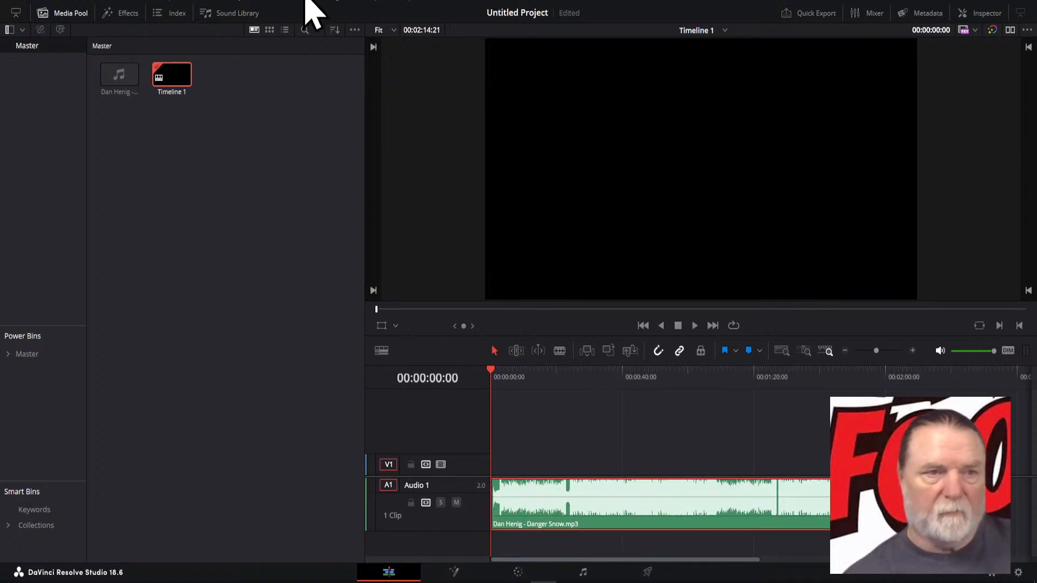
{"action": "left_click", "coordinate": [61, 13]}
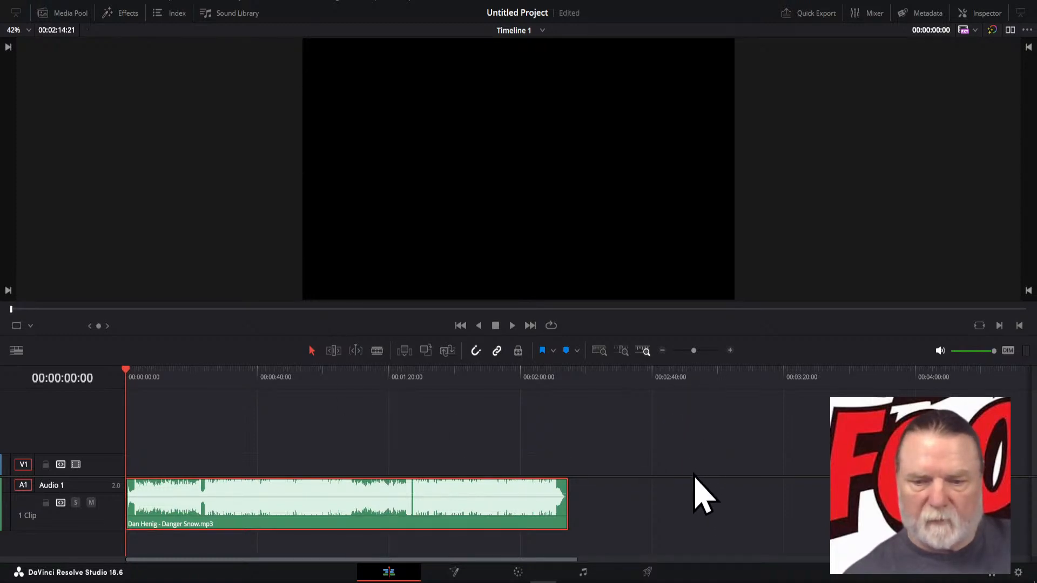
{"action": "left_click_drag", "start_coordinate": [691, 476], "coordinate": [701, 398]}
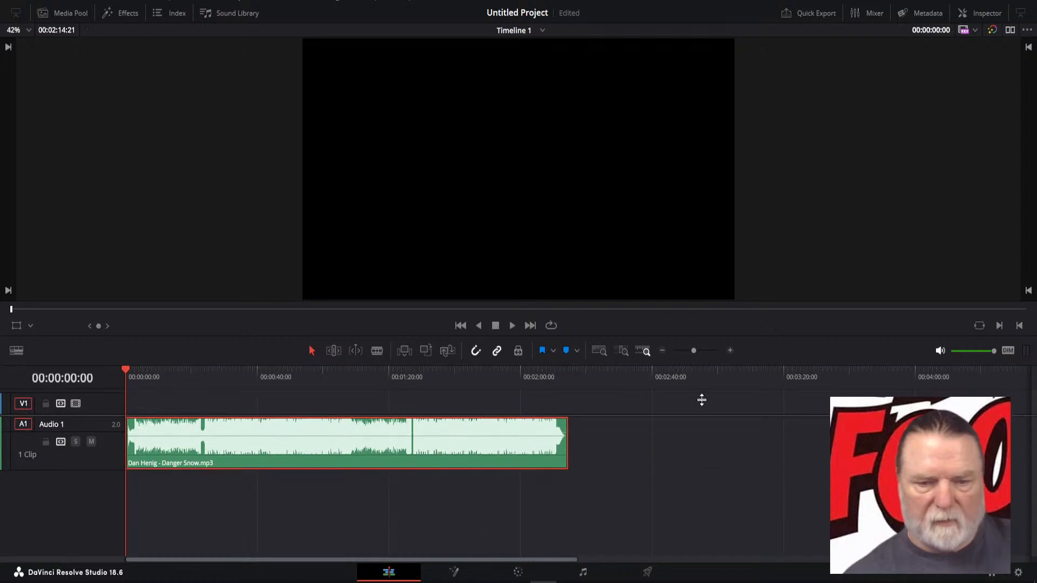
{"action": "left_click_drag", "start_coordinate": [105, 469], "coordinate": [104, 505]}
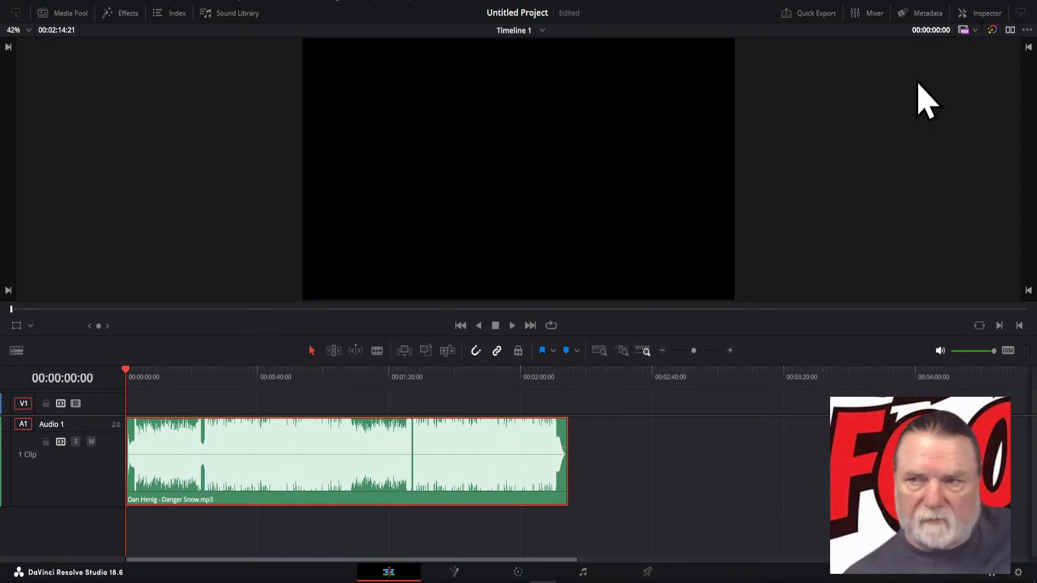
- Show the Inspector, try lowering the music clip's volume to -10 dB, and reset the volume to its default
{"action": "left_click", "coordinate": [977, 14]}
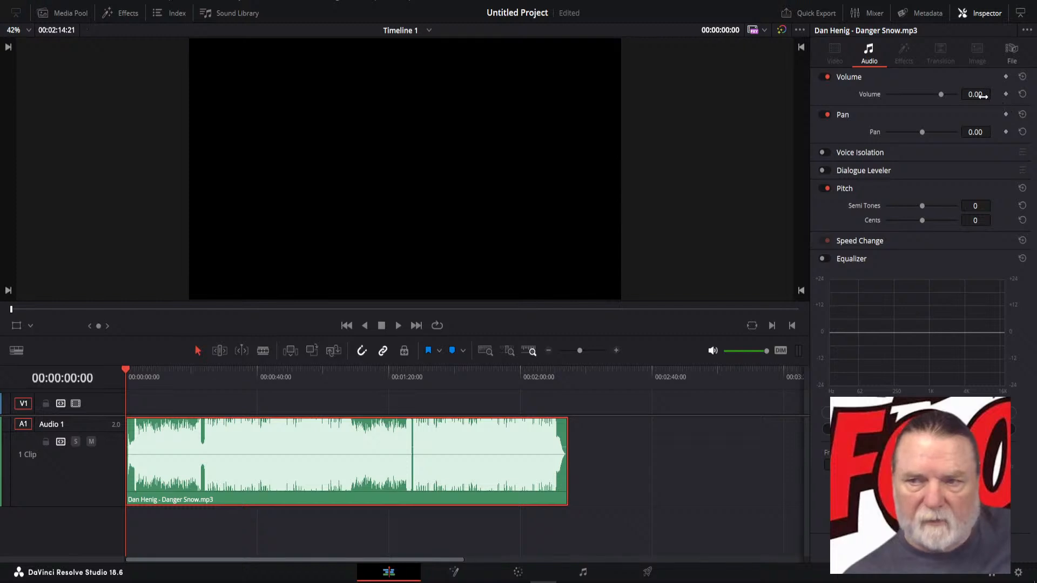
{"action": "left_click_drag", "start_coordinate": [981, 94], "coordinate": [994, 94]}
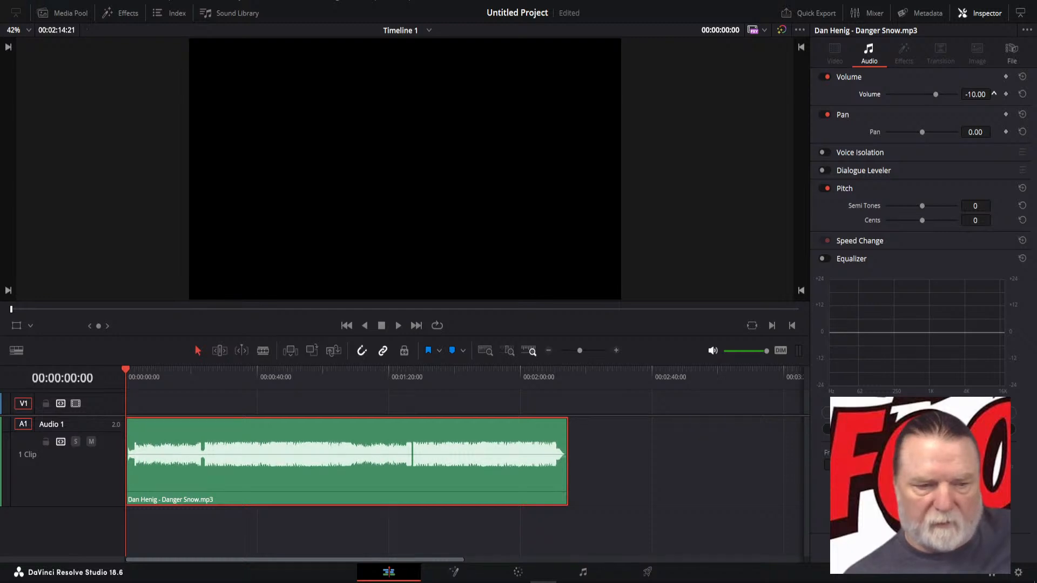
{"action": "left_click", "coordinate": [1023, 94]}
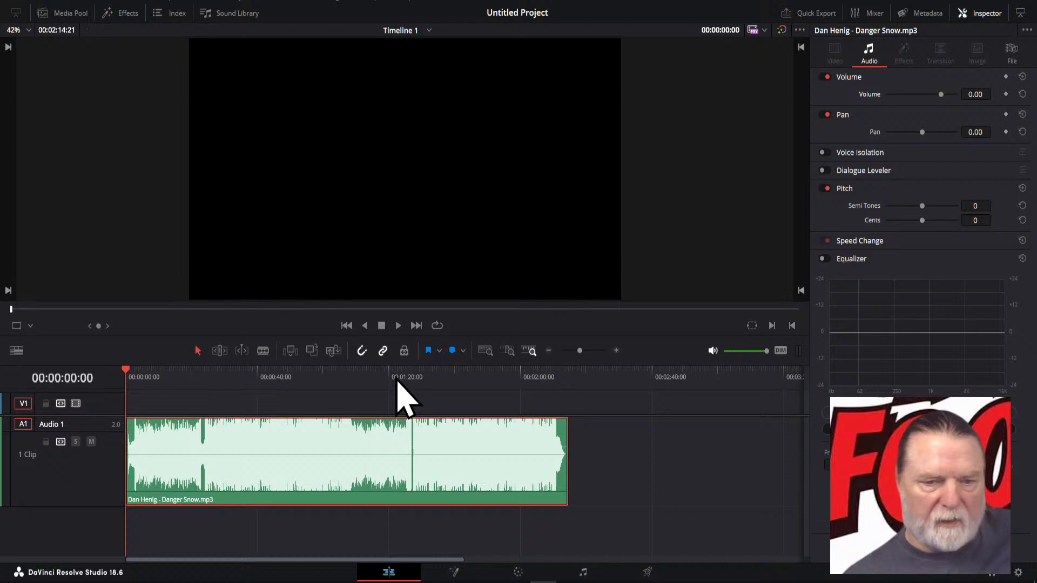
- Listen to the opening of the music clip and lower its volume line in the timeline to -8.20 dB
{"action": "left_click", "coordinate": [398, 326]}
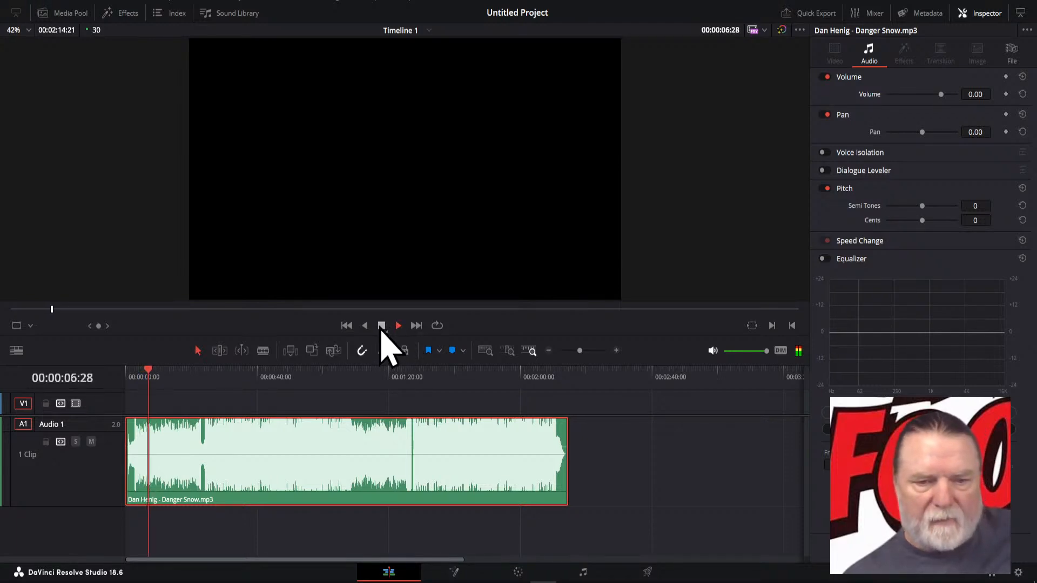
{"action": "left_click", "coordinate": [381, 326]}
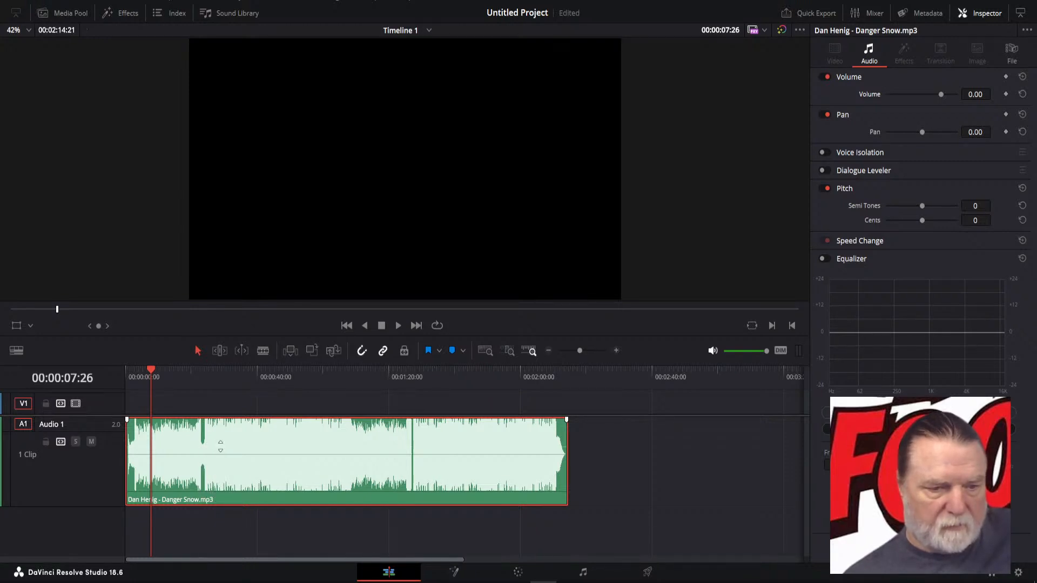
{"action": "left_click_drag", "start_coordinate": [220, 446], "coordinate": [226, 454]}
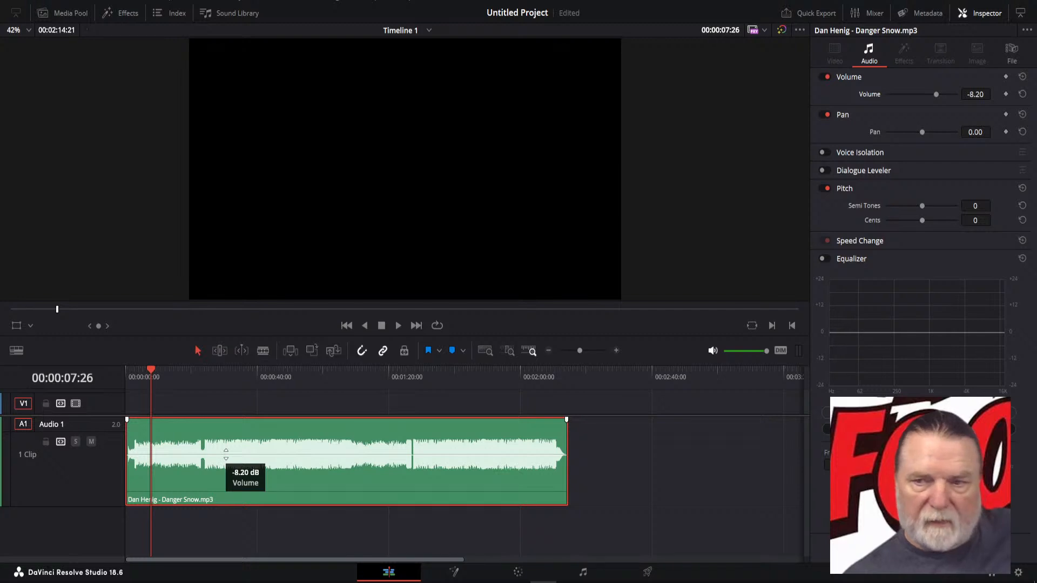
{"action": "left_click_drag", "start_coordinate": [225, 454], "coordinate": [226, 450]}
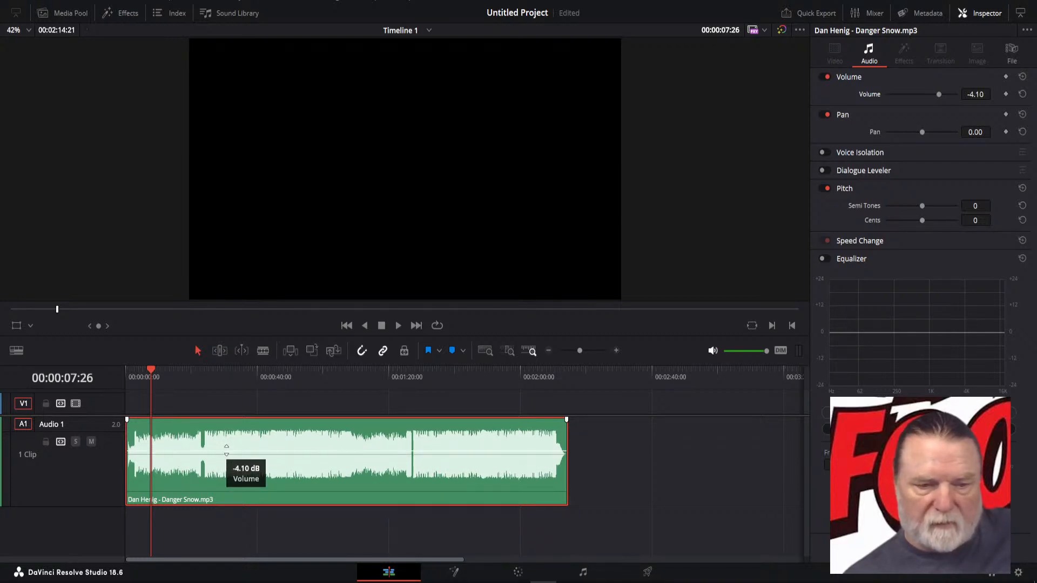
{"action": "left_click_drag", "start_coordinate": [226, 450], "coordinate": [228, 454]}
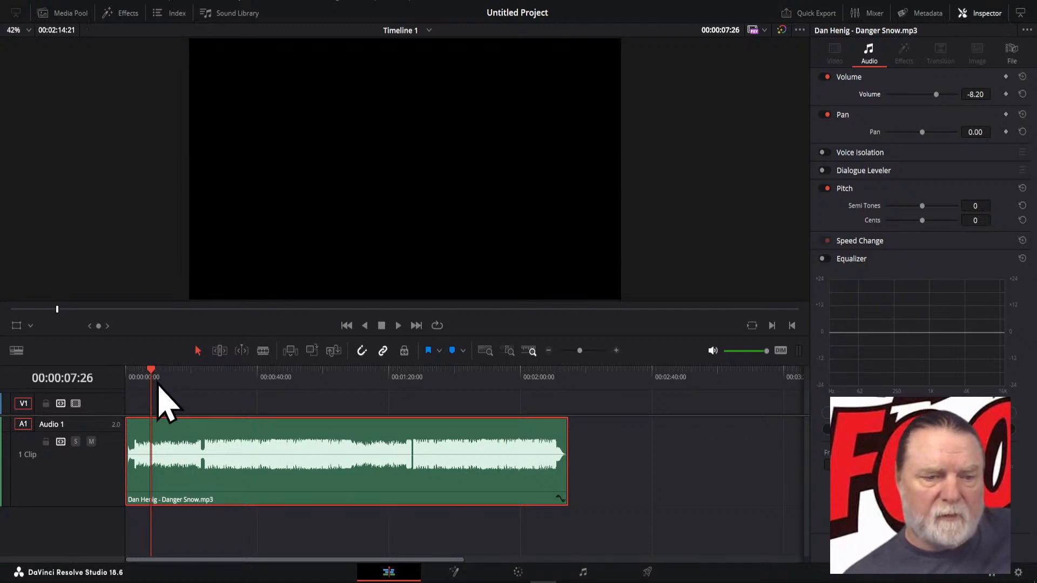
- Return the playhead to the start and add six volume keyframes along the music clip's volume line
{"action": "left_click_drag", "start_coordinate": [152, 378], "coordinate": [127, 380]}
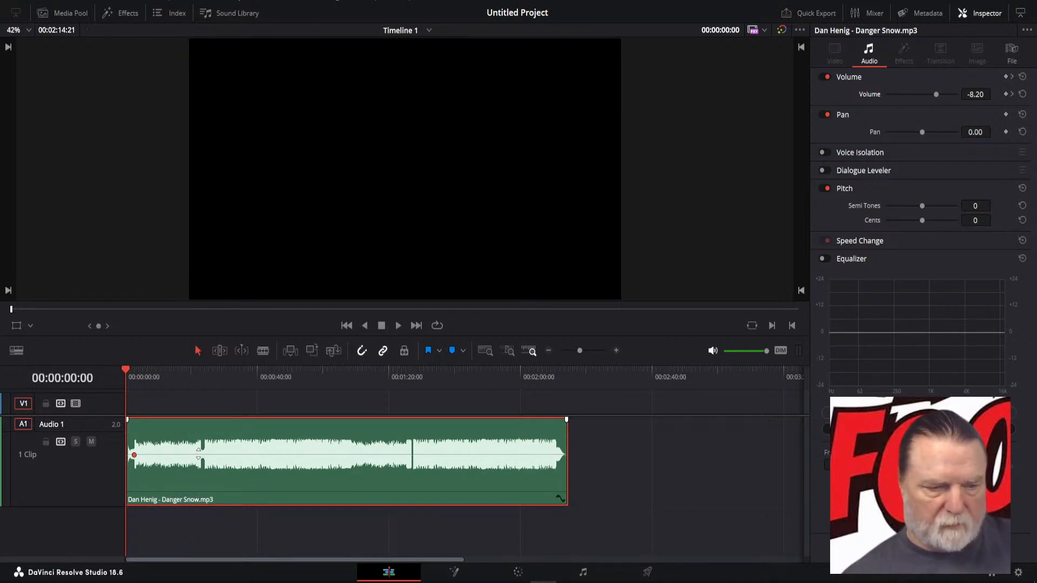
{"action": "left_click", "coordinate": [199, 455], "text": "alt"}
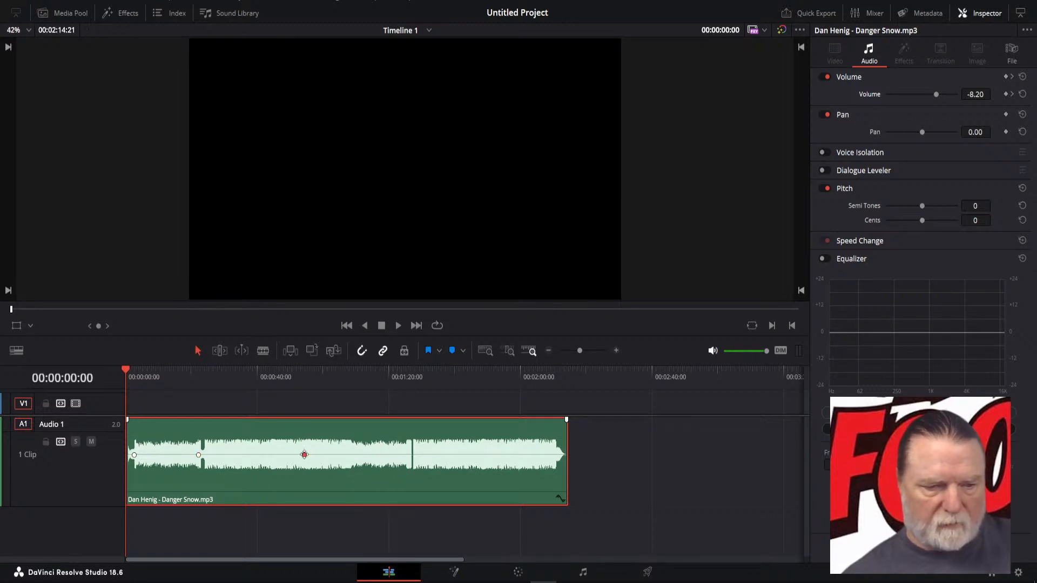
{"action": "left_click", "coordinate": [409, 455], "text": "alt"}
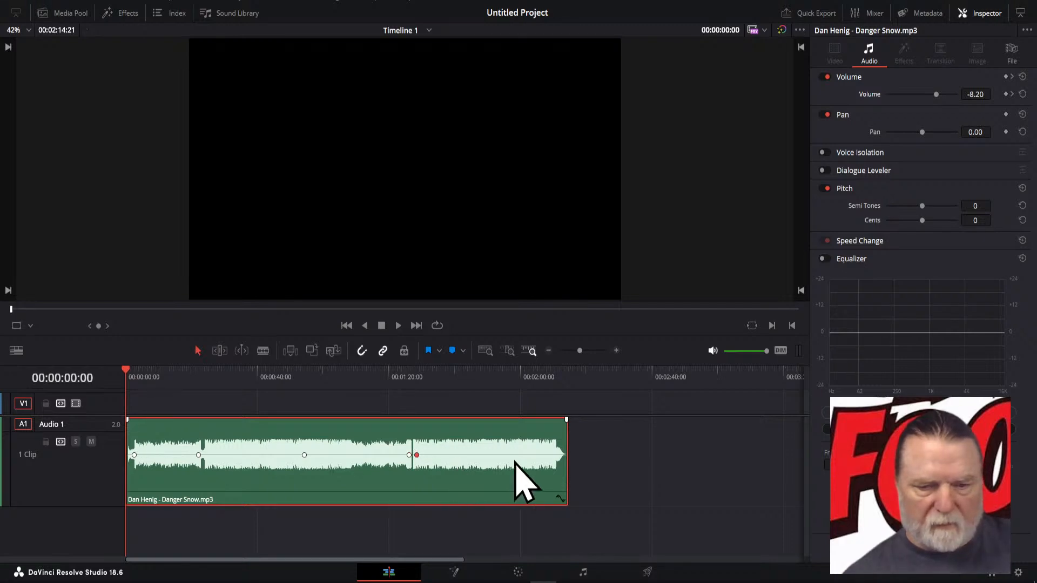
{"action": "left_click", "coordinate": [541, 455], "text": "alt"}
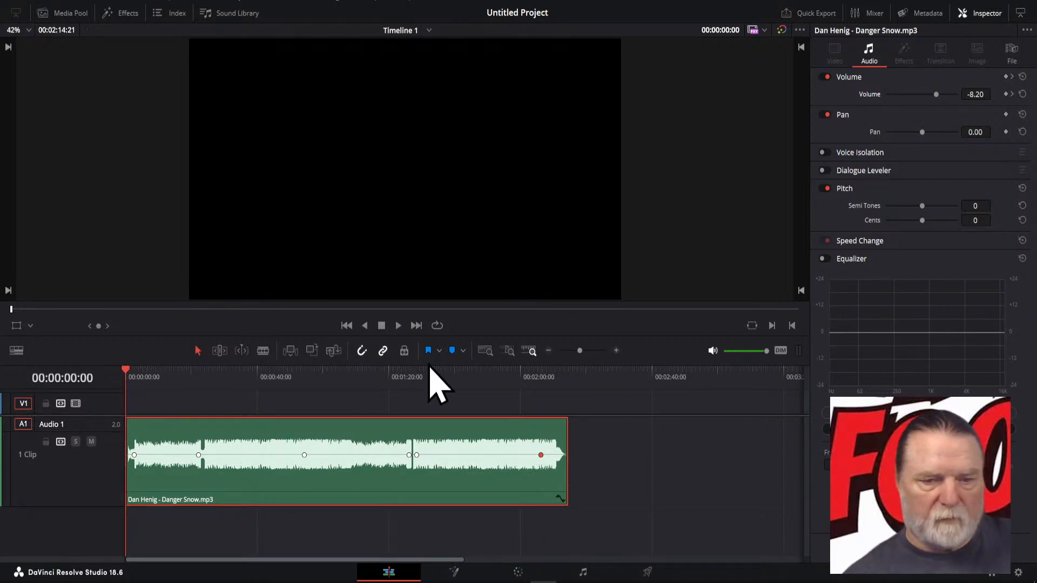
- Play the first few seconds of the keyframed music and return the playhead to the start
{"action": "left_click", "coordinate": [398, 325]}
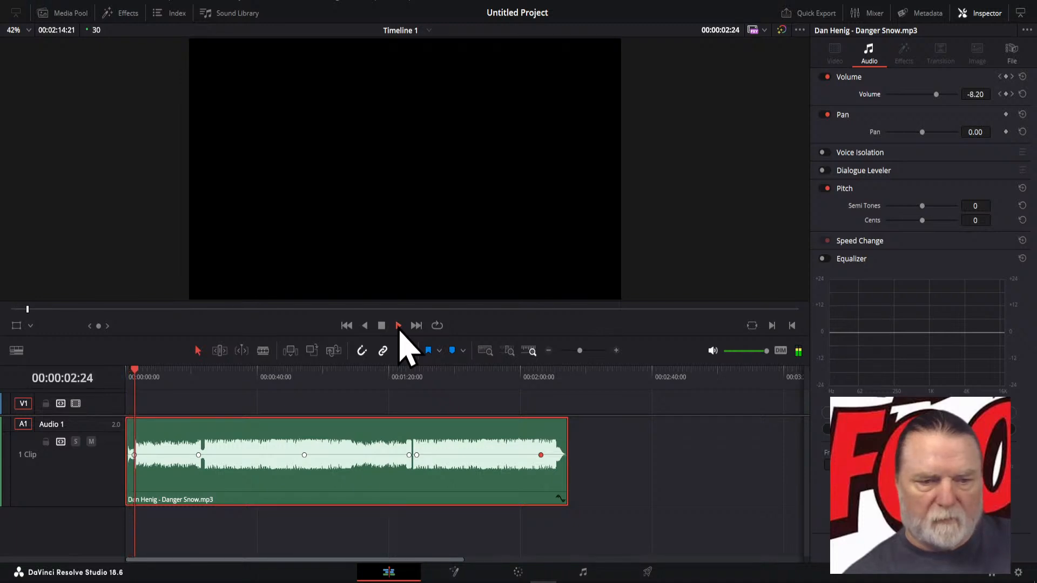
{"action": "left_click", "coordinate": [381, 326]}
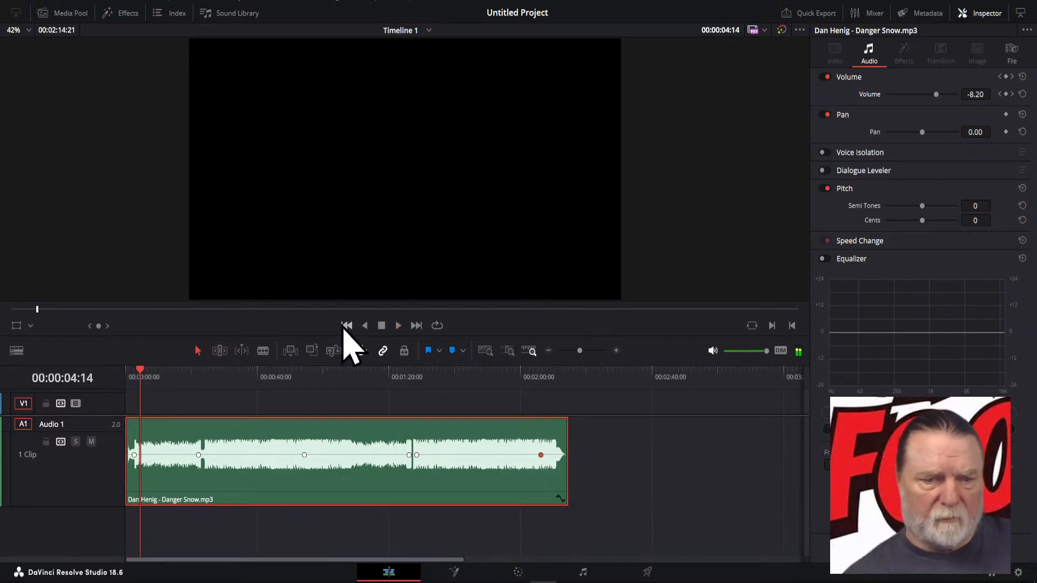
{"action": "left_click", "coordinate": [347, 326]}
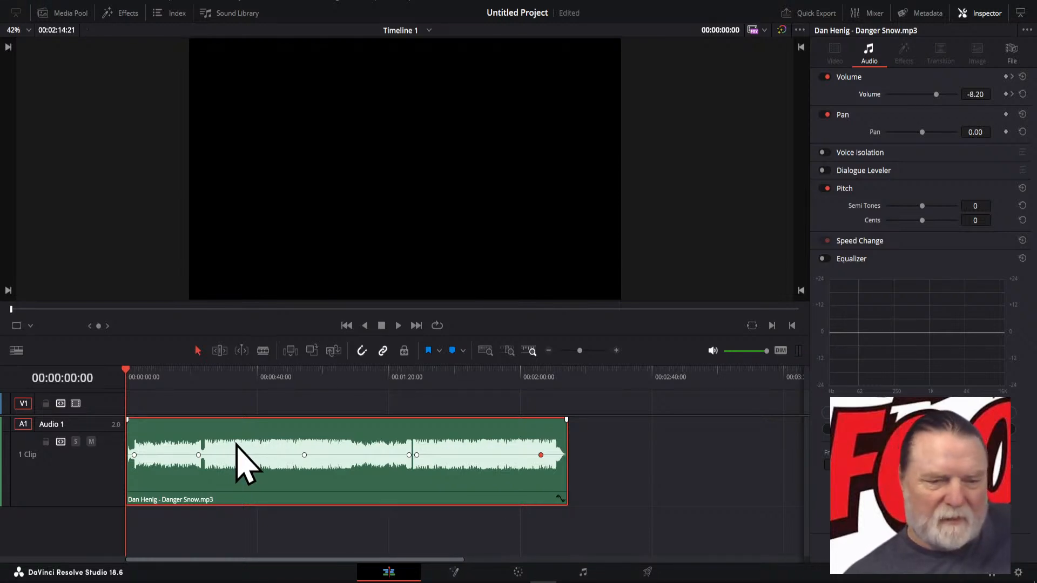
- Build a fade-in by moving the first volume keyframe to the clip's start at -100 dB and raising the second keyframe
{"action": "mouse_move", "coordinate": [135, 455]}
{"action": "left_mouse_down"}
{"action": "mouse_move", "coordinate": [146, 455]}
{"action": "mouse_move", "coordinate": [131, 457]}
{"action": "left_mouse_up"}
{"action": "left_click", "coordinate": [127, 456]}
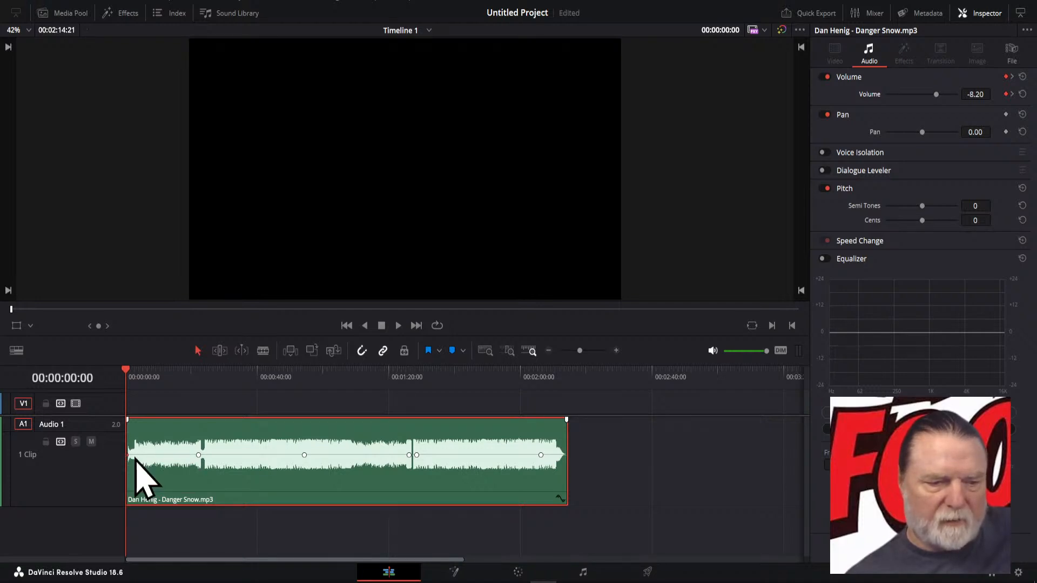
{"action": "left_click", "coordinate": [134, 456]}
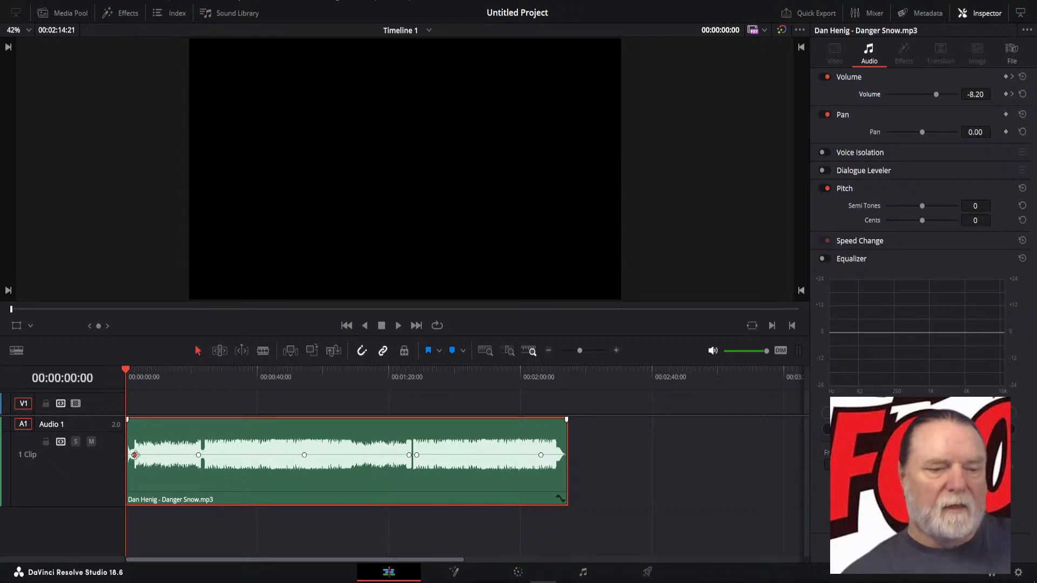
{"action": "left_click_drag", "start_coordinate": [135, 455], "coordinate": [136, 471]}
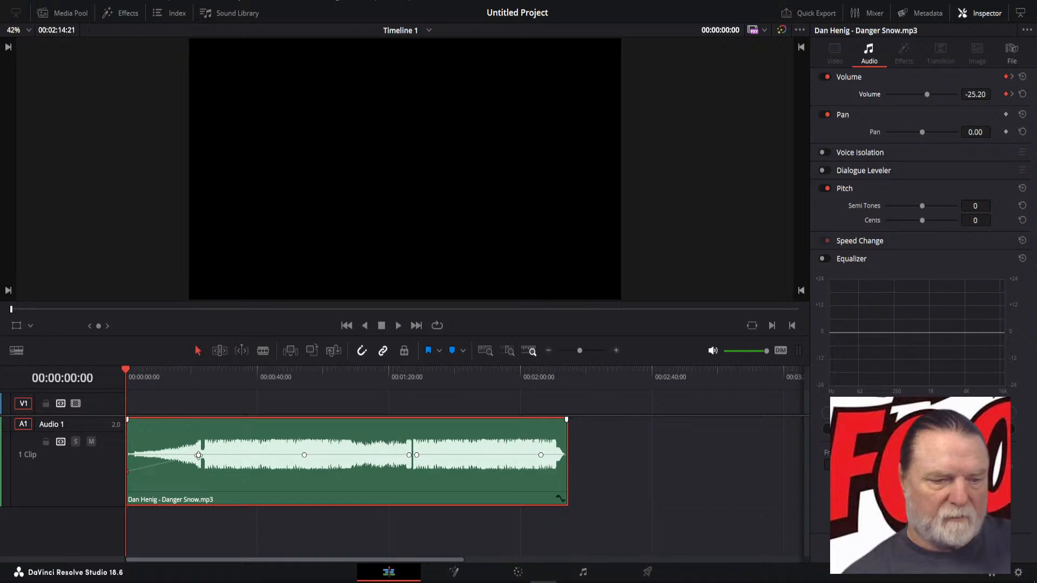
{"action": "left_click_drag", "start_coordinate": [199, 455], "coordinate": [200, 447]}
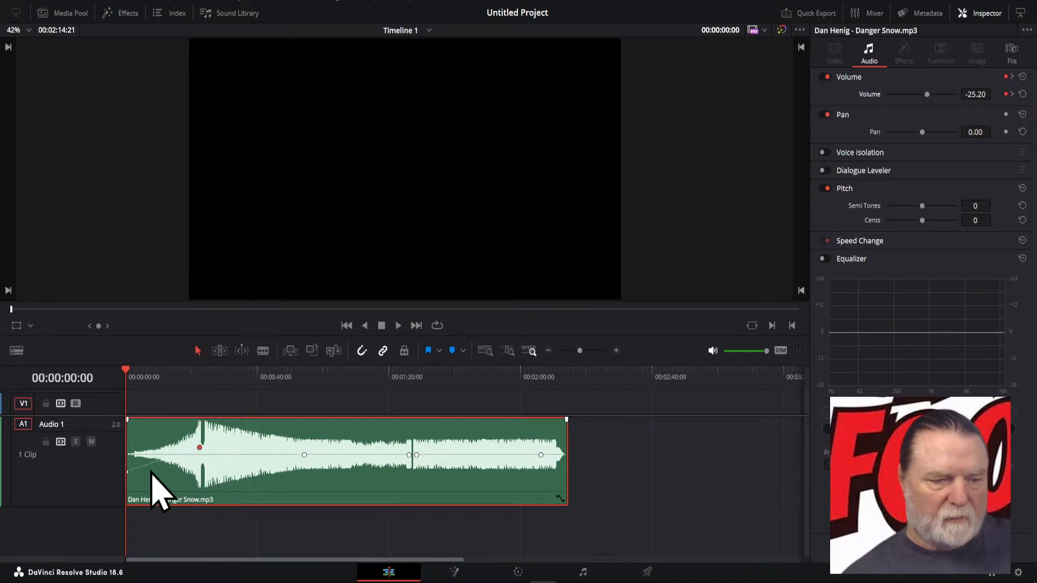
{"action": "left_click_drag", "start_coordinate": [126, 472], "coordinate": [130, 493]}
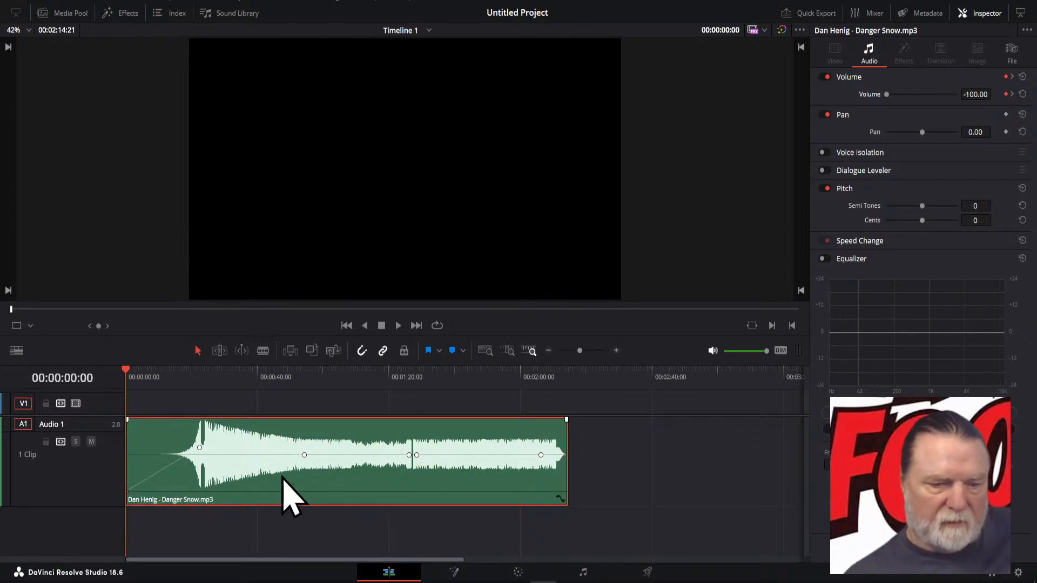
- Shape the middle volume keyframes into a deep dip right after the first peak, a second peak past 1:20, and a shallower dip
{"action": "left_click_drag", "start_coordinate": [304, 455], "coordinate": [210, 482]}
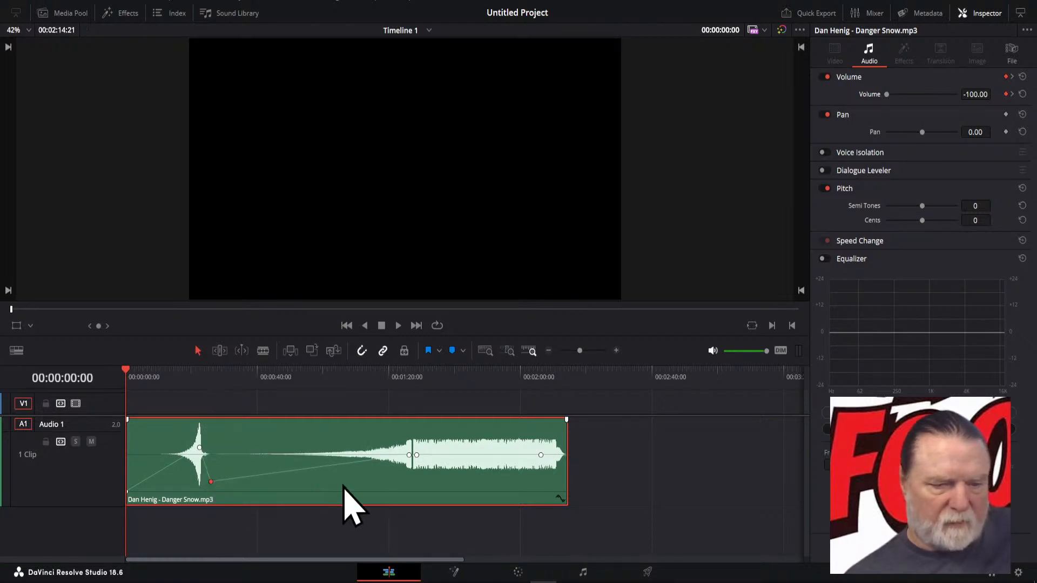
{"action": "mouse_move", "coordinate": [409, 455]}
{"action": "left_mouse_down"}
{"action": "mouse_move", "coordinate": [392, 450]}
{"action": "mouse_move", "coordinate": [392, 459]}
{"action": "mouse_move", "coordinate": [417, 445]}
{"action": "left_mouse_up"}
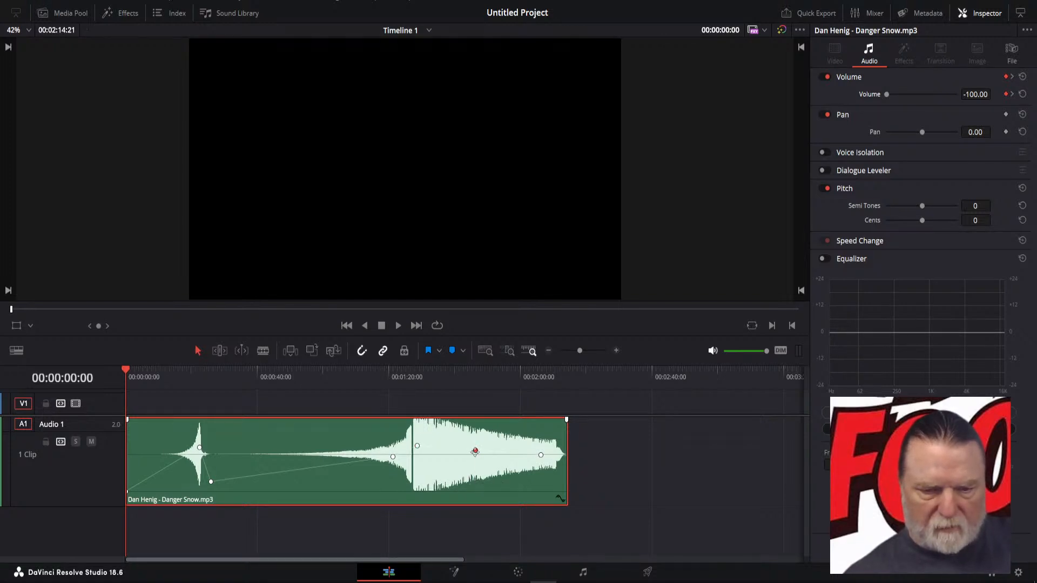
{"action": "left_click_drag", "start_coordinate": [475, 451], "coordinate": [447, 466]}
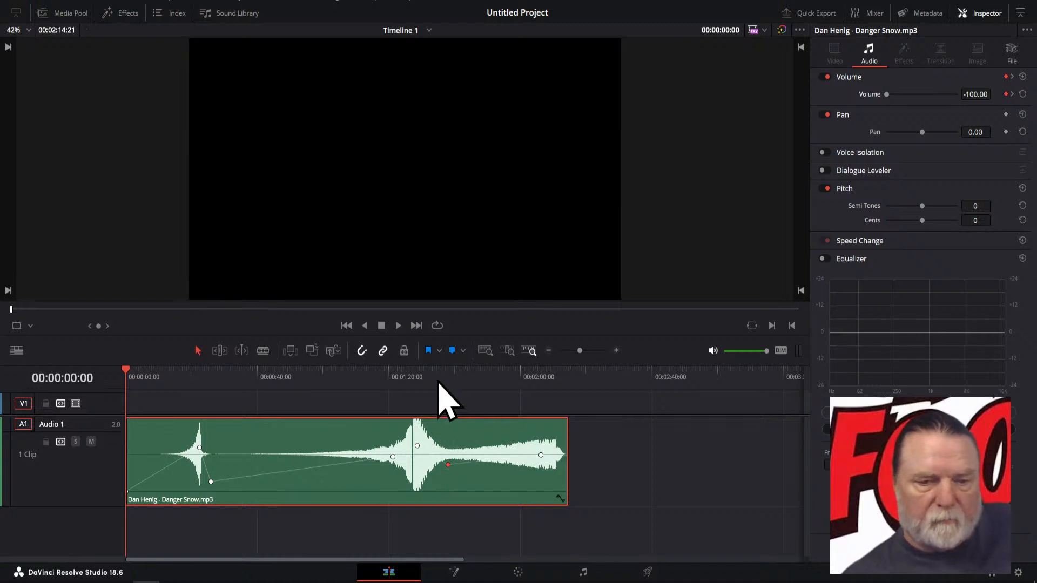
- Play the music from the start past the one-minute mark to hear the volume changes, and show the media pool again
{"action": "left_click", "coordinate": [401, 330]}
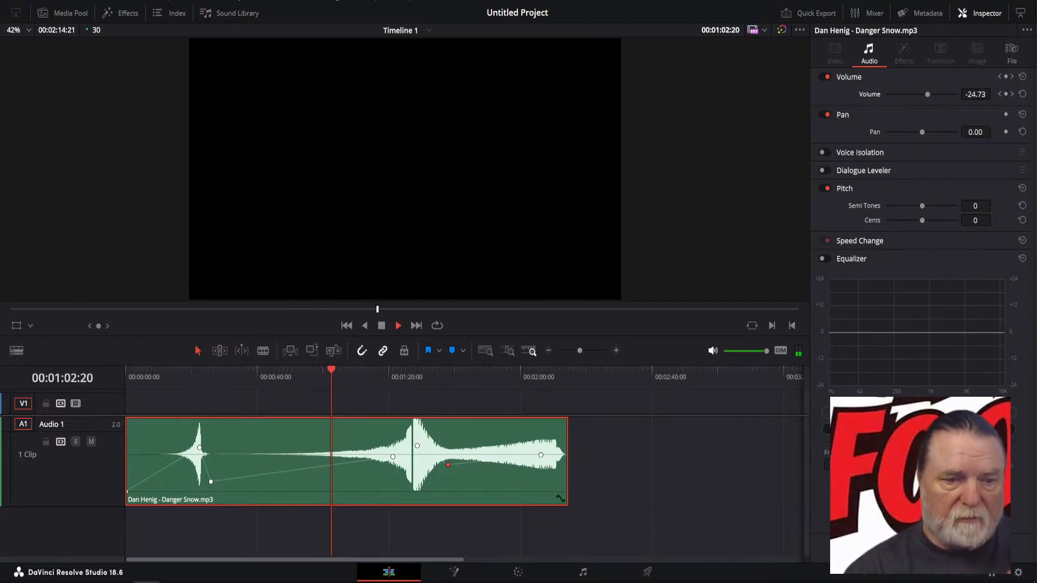
{"action": "left_click", "coordinate": [382, 326]}
{"action": "left_click", "coordinate": [65, 15]}
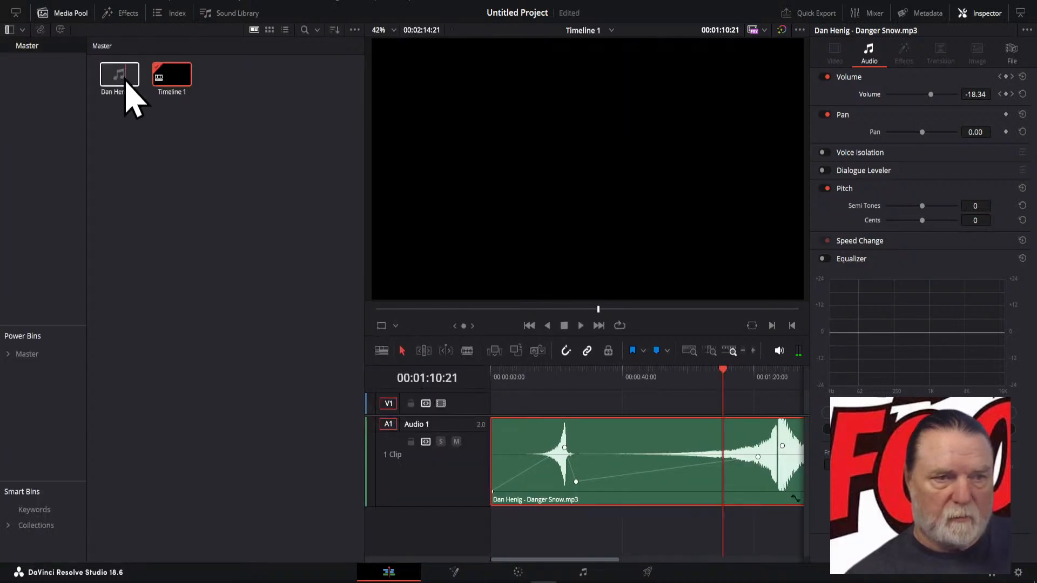
- Add a second copy of Dan Henig - Danger Snow.mp3 on a new Audio 2 track, enlarge the track, and align the clip to the timeline start
{"action": "left_click_drag", "start_coordinate": [126, 80], "coordinate": [607, 532]}
{"action": "left_click", "coordinate": [66, 13]}
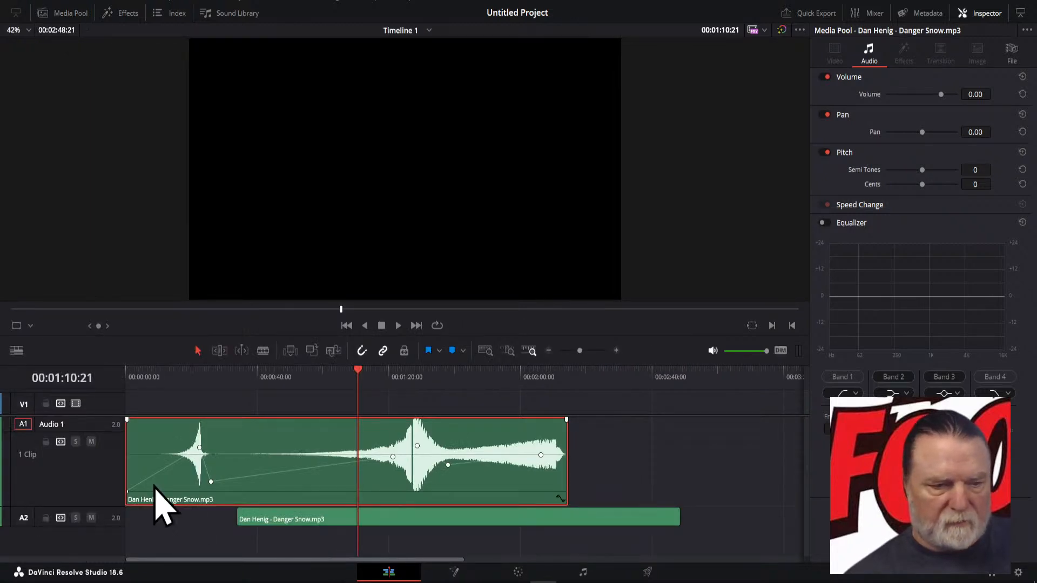
{"action": "left_click_drag", "start_coordinate": [105, 416], "coordinate": [110, 374]}
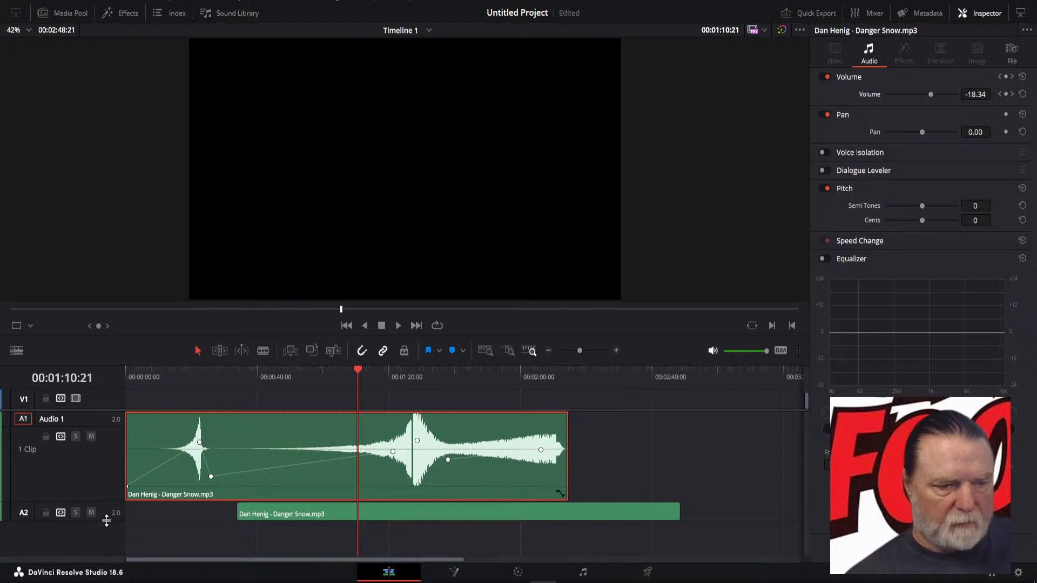
{"action": "left_click_drag", "start_coordinate": [104, 521], "coordinate": [104, 555]}
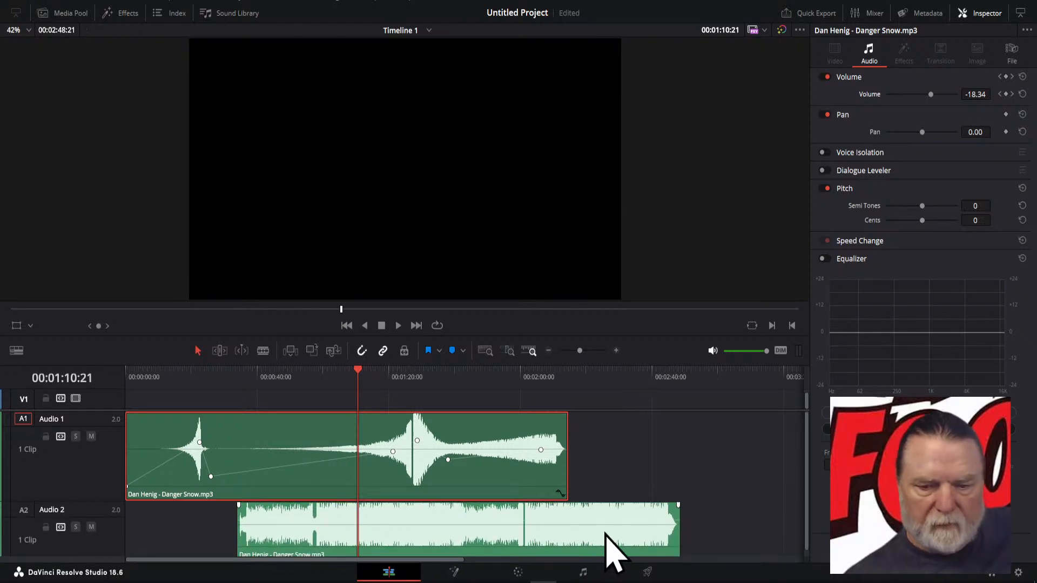
{"action": "left_click_drag", "start_coordinate": [613, 549], "coordinate": [497, 548]}
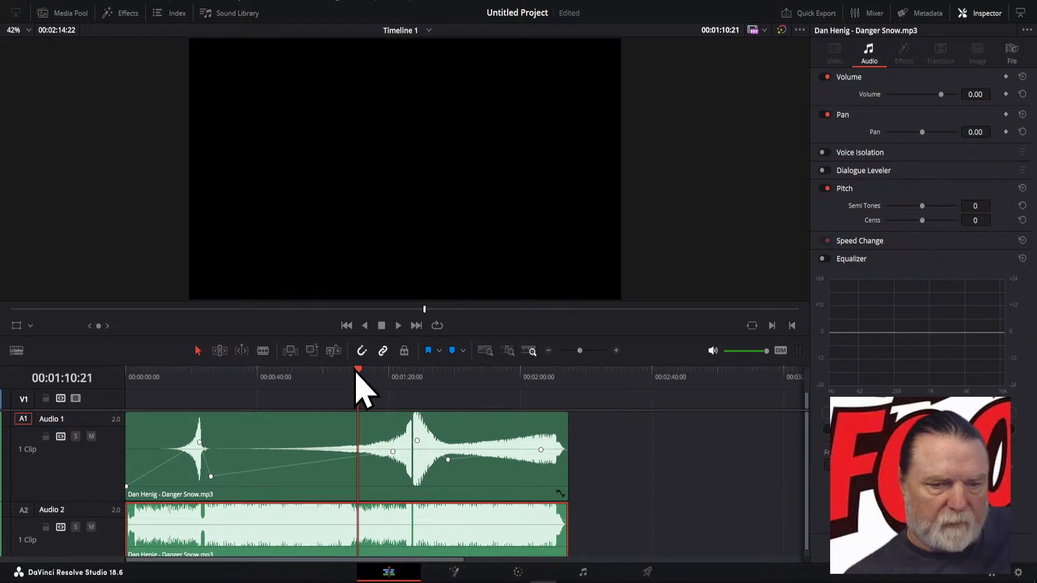
- Play both audio tracks from the start to about 21 seconds, and mute Audio 2
{"action": "left_click_drag", "start_coordinate": [364, 382], "coordinate": [89, 415]}
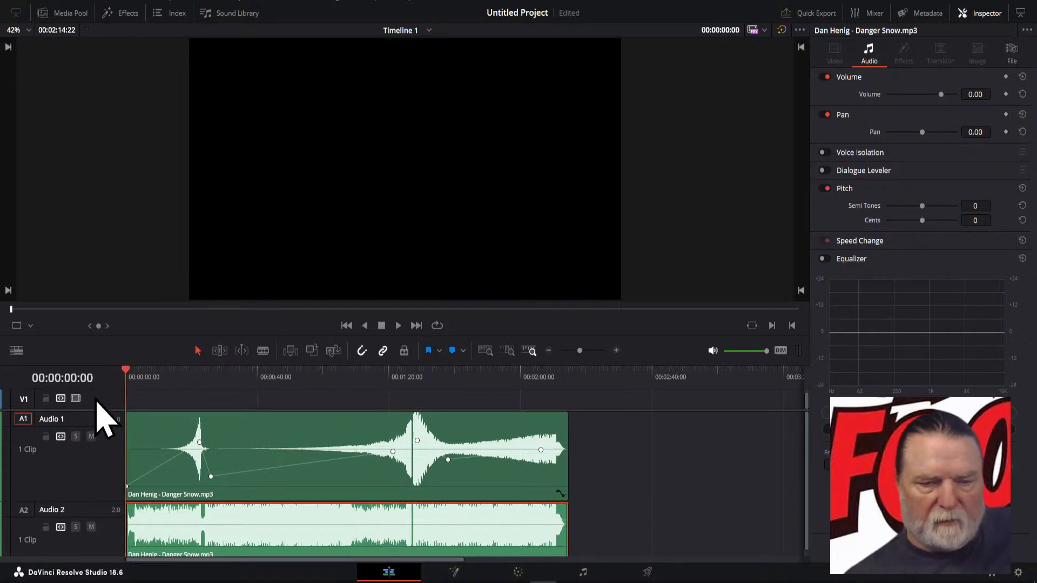
{"action": "left_click", "coordinate": [399, 326]}
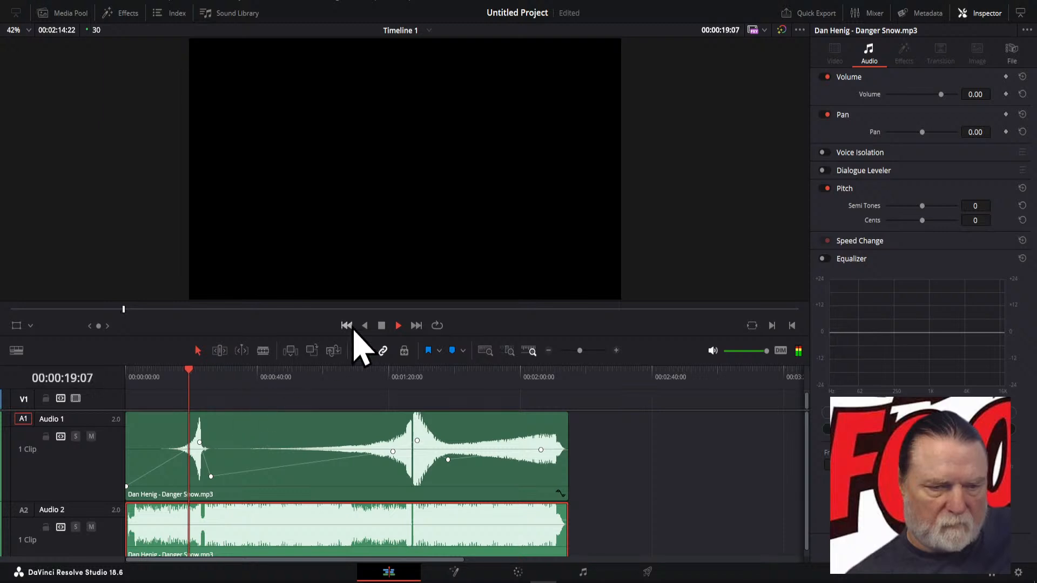
{"action": "left_click", "coordinate": [381, 326]}
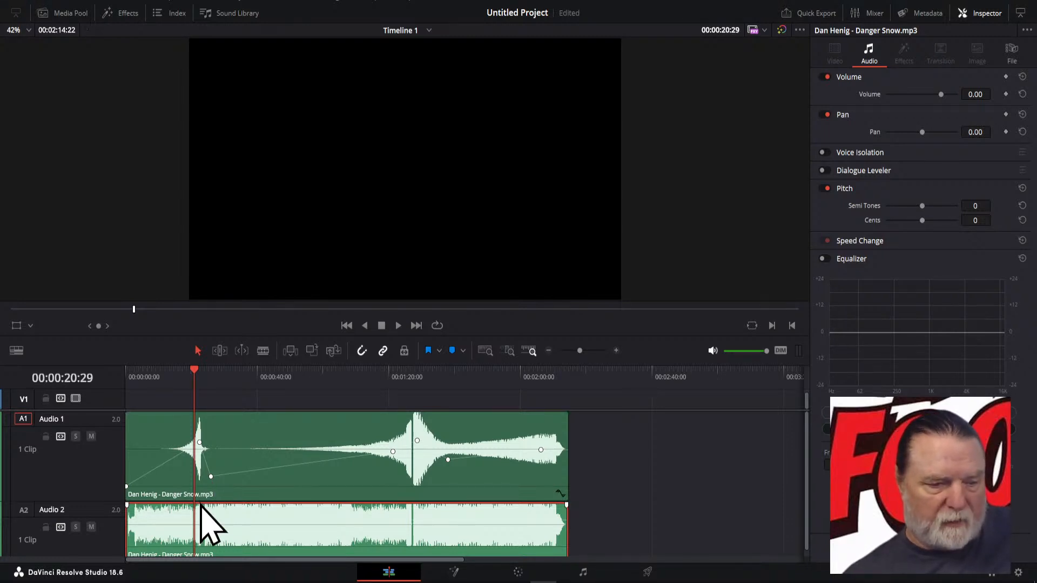
{"action": "left_click", "coordinate": [91, 527]}
- Move the Audio 1 clip's first peak volume keyframe earlier, to about 19 seconds, and raise it slightly
{"action": "left_click", "coordinate": [177, 465]}
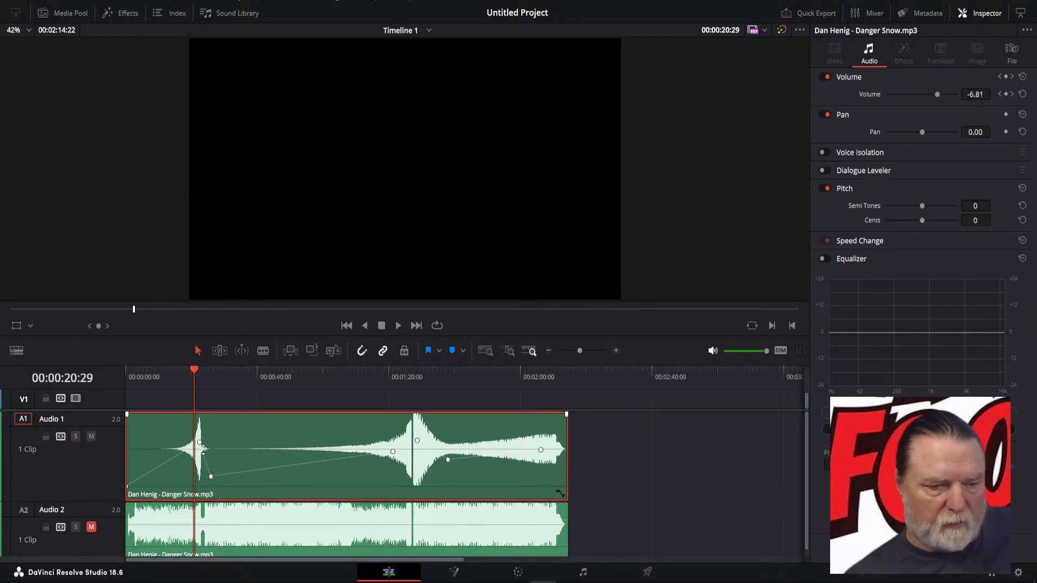
{"action": "left_click_drag", "start_coordinate": [199, 441], "coordinate": [195, 441]}
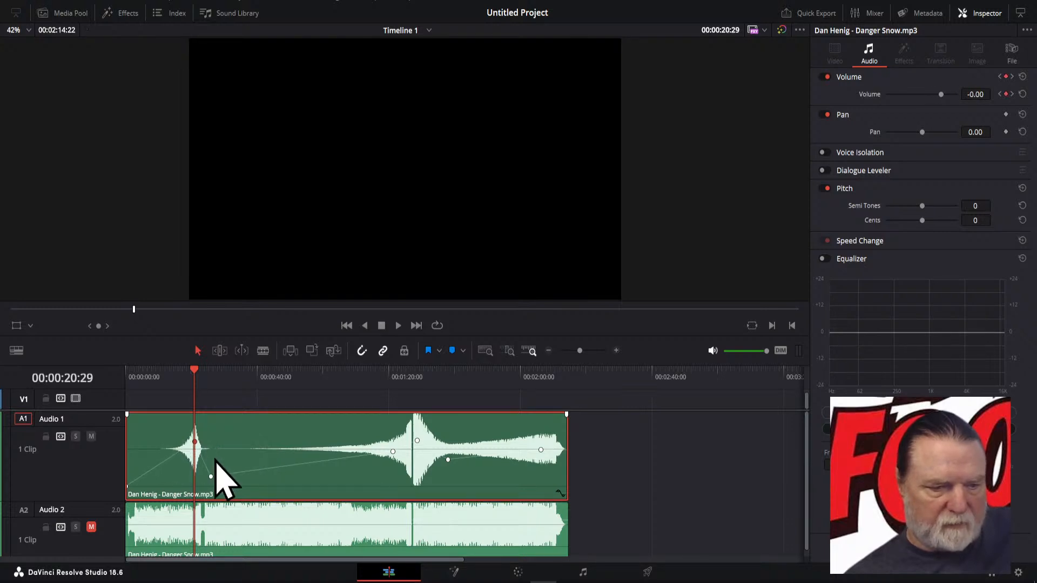
{"action": "left_click_drag", "start_coordinate": [580, 351], "coordinate": [586, 351]}
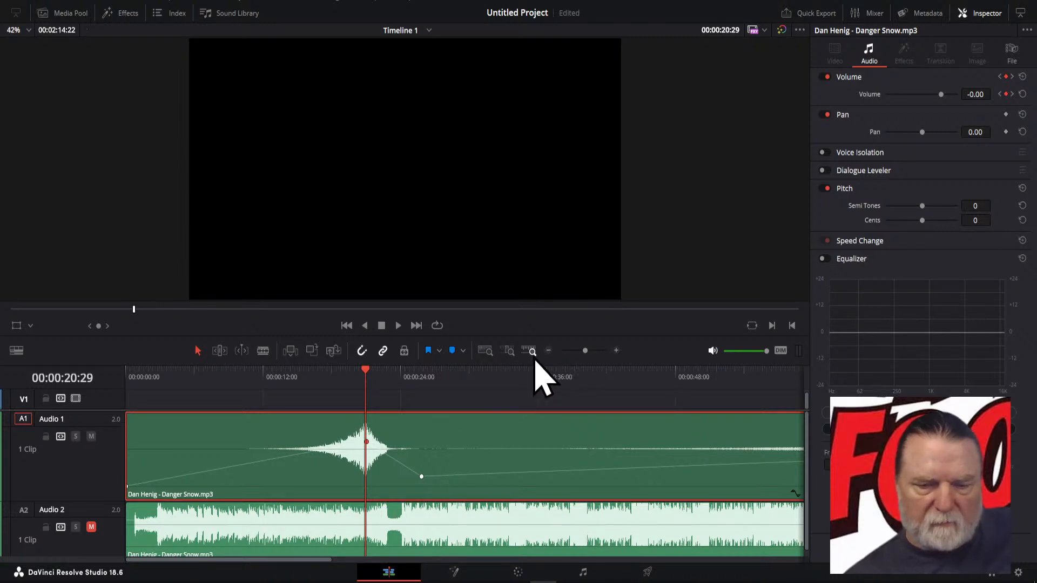
{"action": "mouse_move", "coordinate": [585, 351]}
{"action": "left_mouse_down"}
{"action": "mouse_move", "coordinate": [568, 354]}
{"action": "mouse_move", "coordinate": [586, 352]}
{"action": "left_mouse_up"}
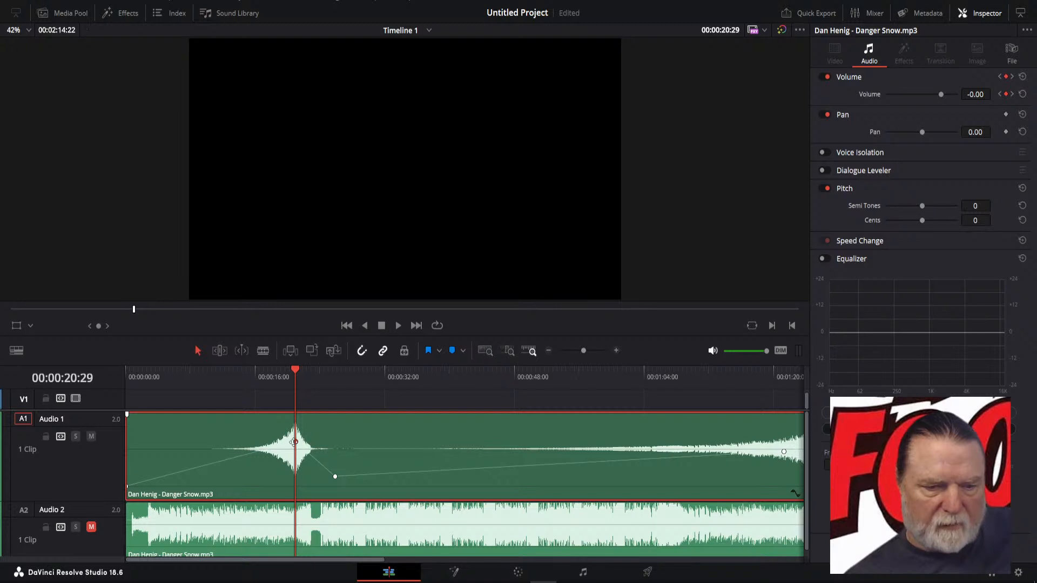
{"action": "mouse_move", "coordinate": [290, 441]}
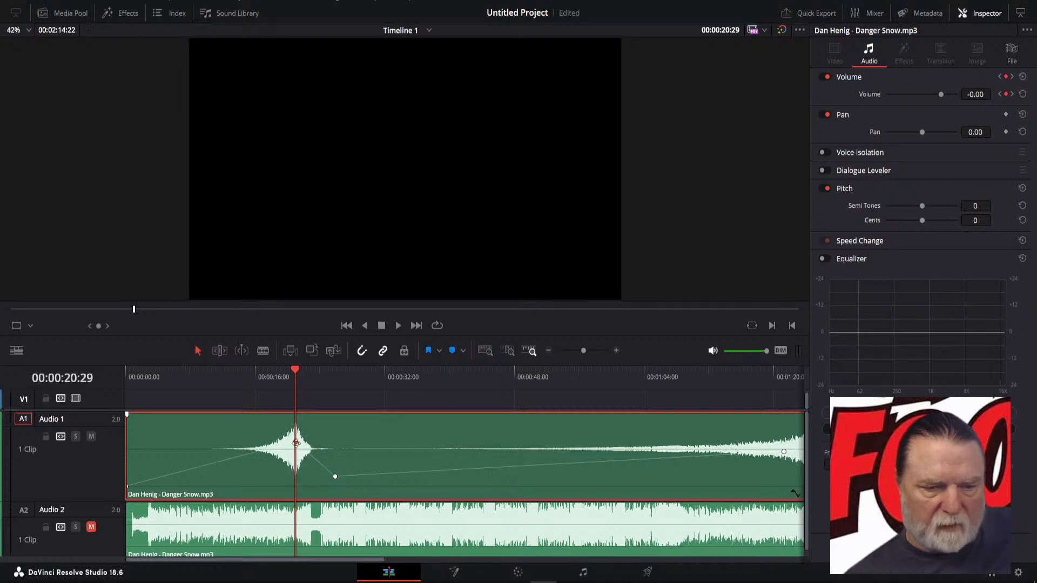
{"action": "left_click_drag", "start_coordinate": [296, 443], "coordinate": [285, 441]}
{"action": "left_click_drag", "start_coordinate": [297, 380], "coordinate": [155, 381]}
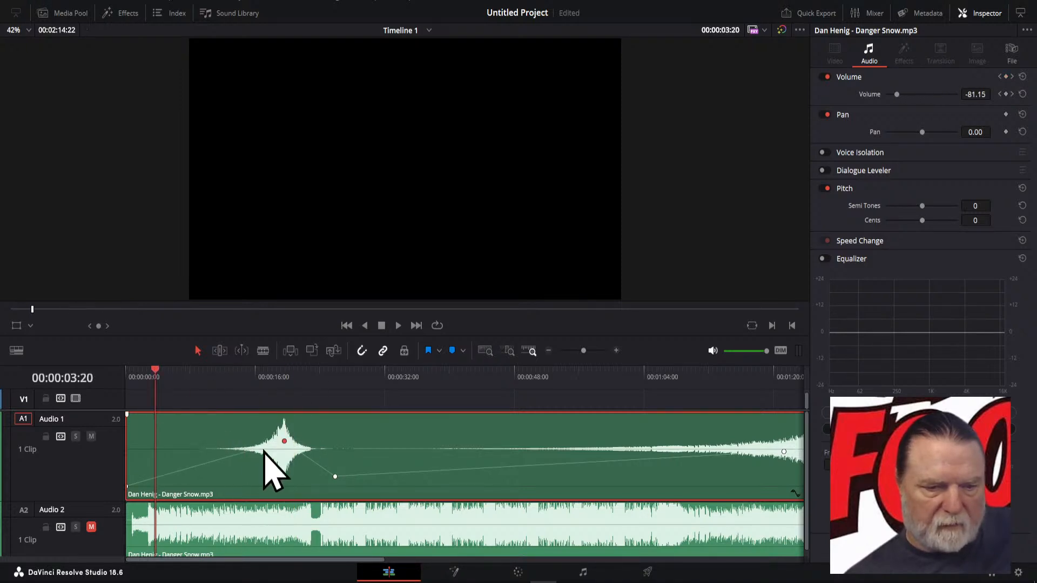
{"action": "mouse_move", "coordinate": [284, 441]}
{"action": "left_mouse_down"}
{"action": "mouse_move", "coordinate": [284, 454]}
{"action": "mouse_move", "coordinate": [281, 439]}
{"action": "left_mouse_up"}
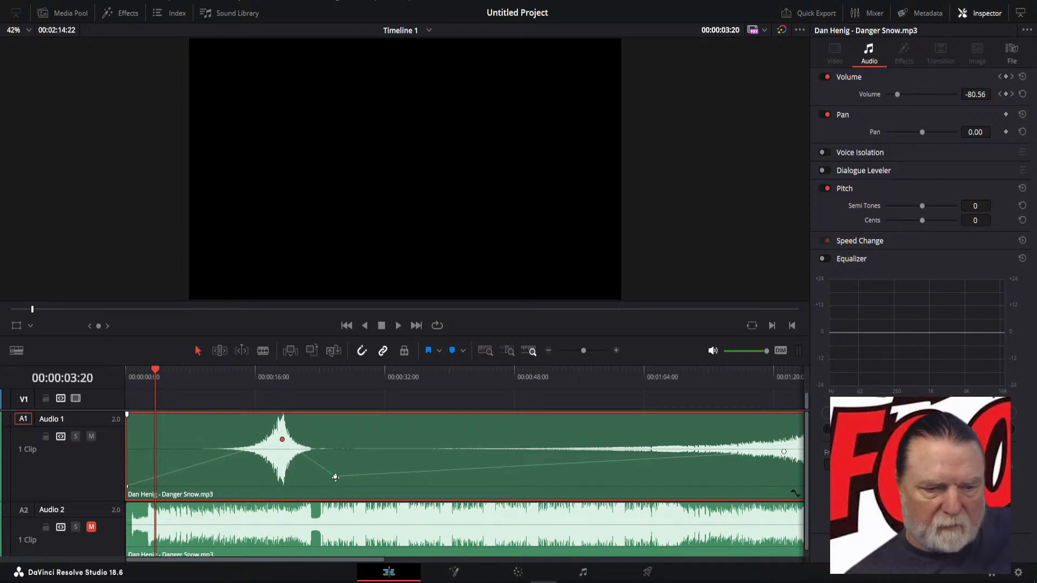
- Spread the Audio 1 volume keyframes: a level at about 23 seconds, a louder one at about 35 seconds, and a dip at about 39 seconds
{"action": "left_click_drag", "start_coordinate": [335, 477], "coordinate": [409, 469]}
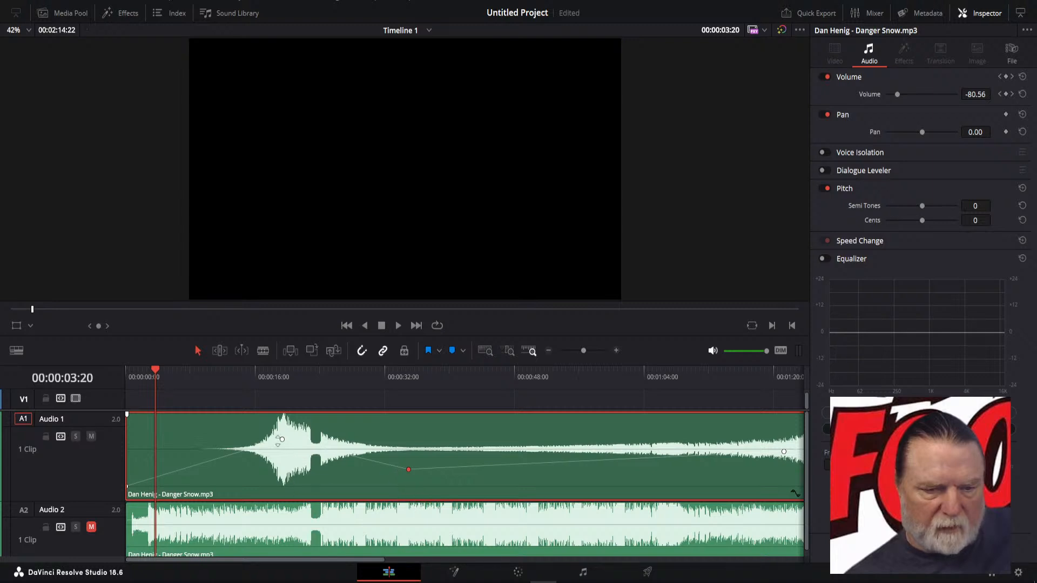
{"action": "left_click_drag", "start_coordinate": [281, 439], "coordinate": [310, 446]}
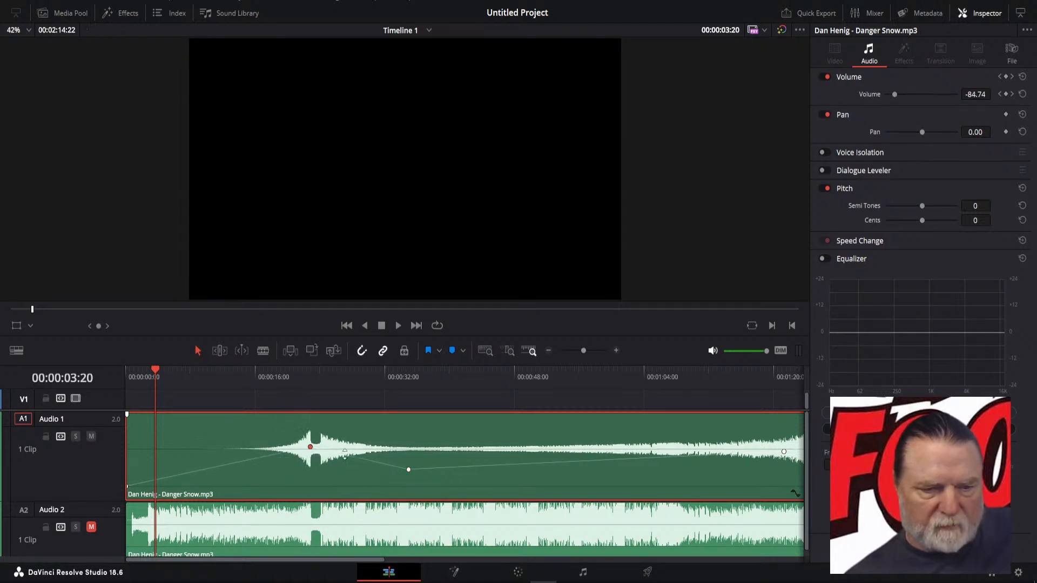
{"action": "left_click_drag", "start_coordinate": [408, 470], "coordinate": [407, 438]}
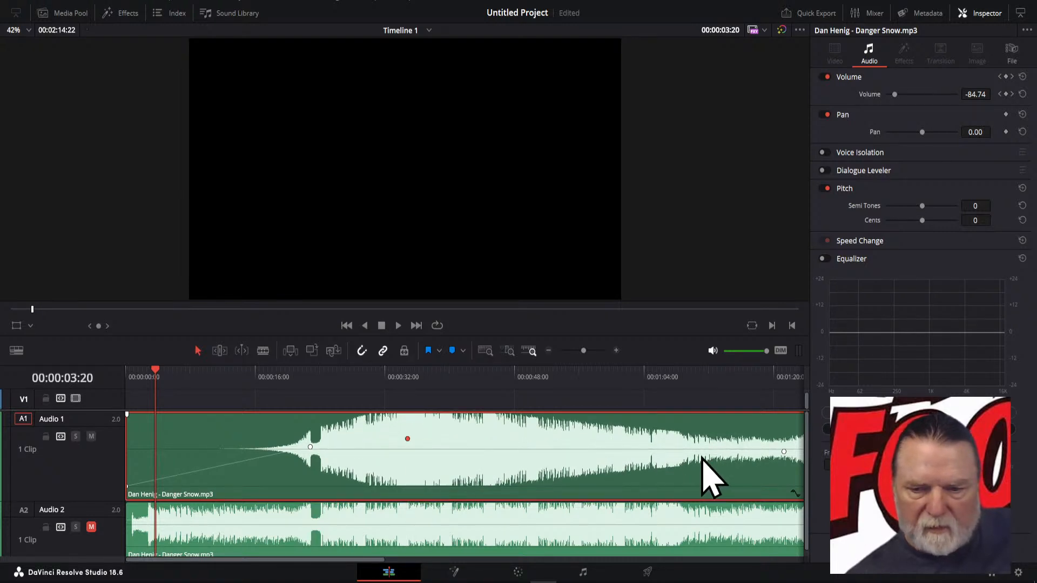
{"action": "left_click_drag", "start_coordinate": [784, 453], "coordinate": [439, 473]}
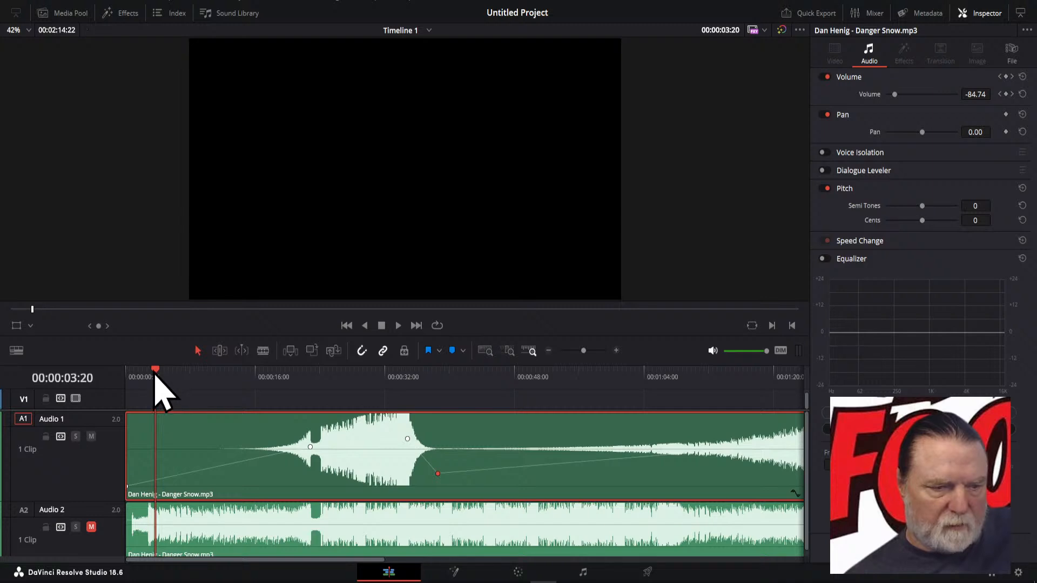
- Play the music from the start, skip to about 15 seconds, stop after the gap, and return the playhead to about 20 seconds
{"action": "left_click_drag", "start_coordinate": [155, 374], "coordinate": [132, 374]}
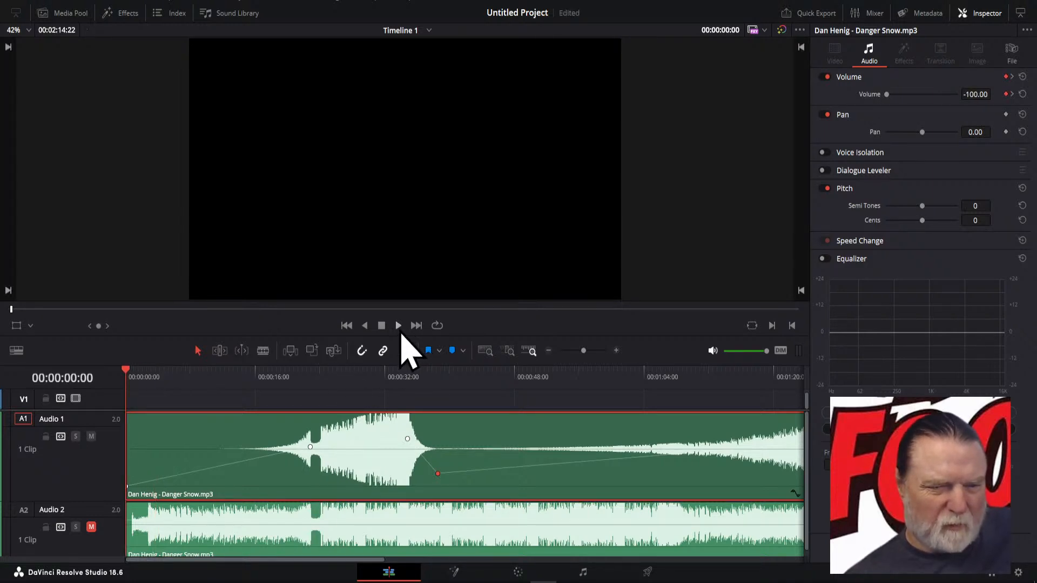
{"action": "left_click", "coordinate": [398, 325]}
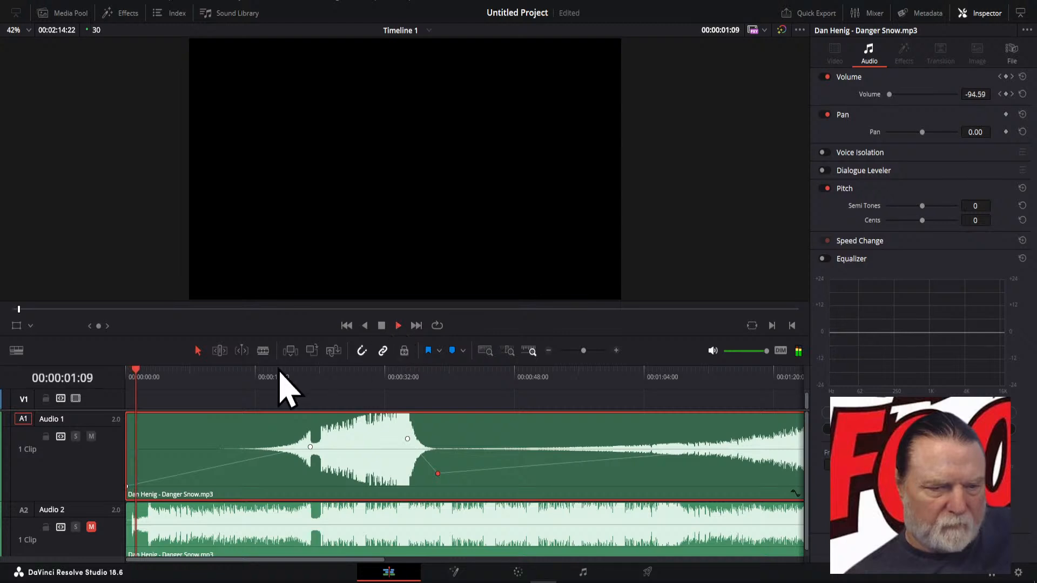
{"action": "left_click", "coordinate": [248, 373]}
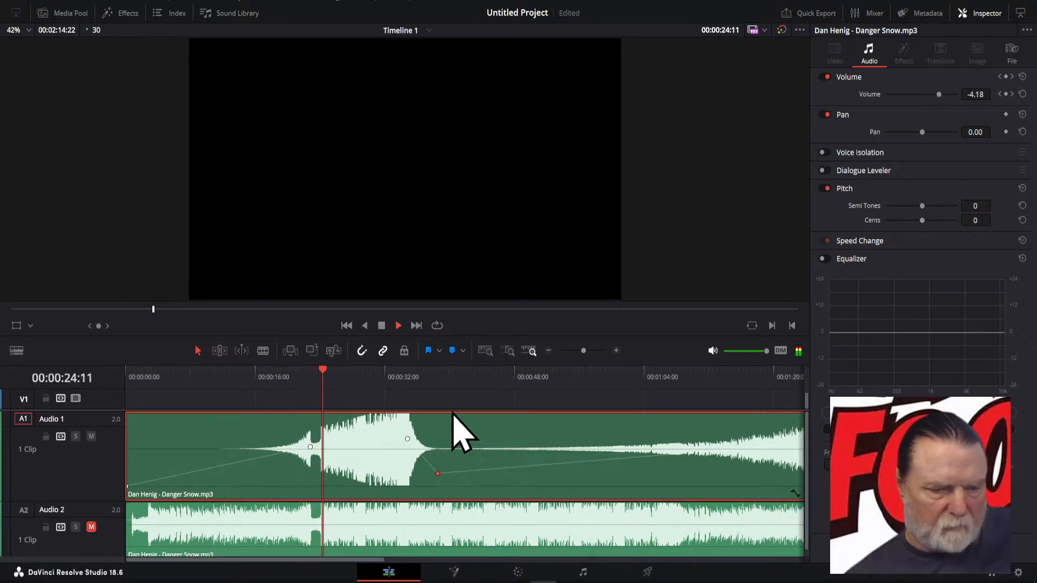
{"action": "key", "text": "space"}
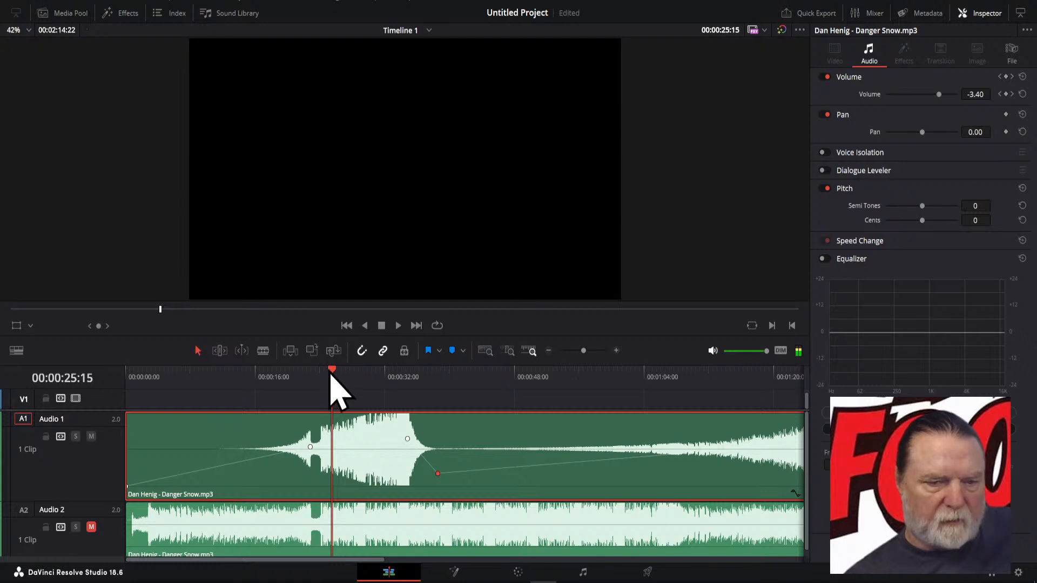
{"action": "left_click", "coordinate": [312, 370]}
{"action": "left_click", "coordinate": [288, 370]}
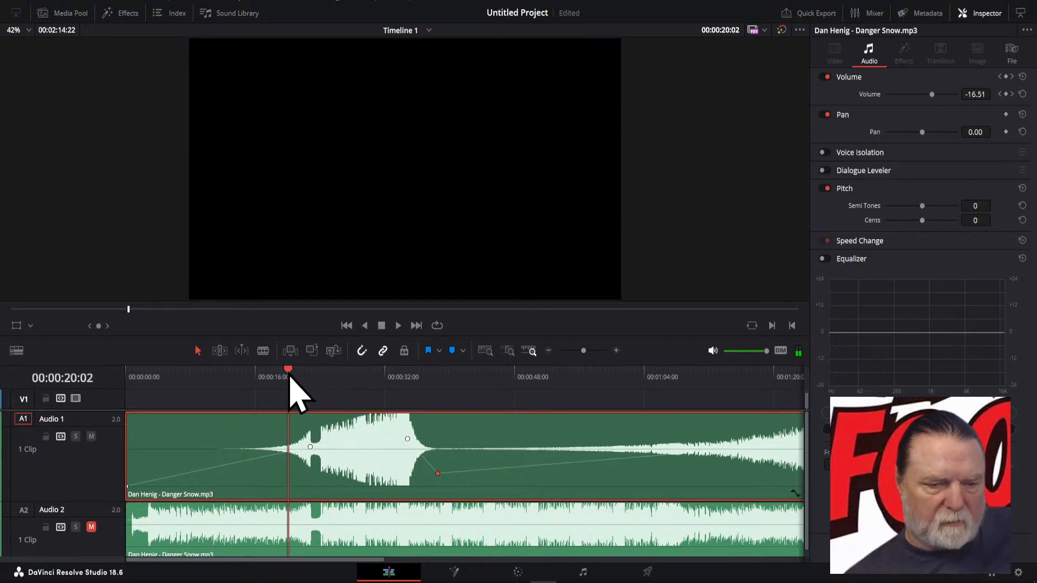
- Raise the volume keyframe before the music's gap, and move the next two keyframes to just after the gap and about 30 seconds
{"action": "left_click", "coordinate": [310, 447]}
{"action": "left_click_drag", "start_coordinate": [310, 447], "coordinate": [310, 439]}
{"action": "left_click", "coordinate": [408, 439]}
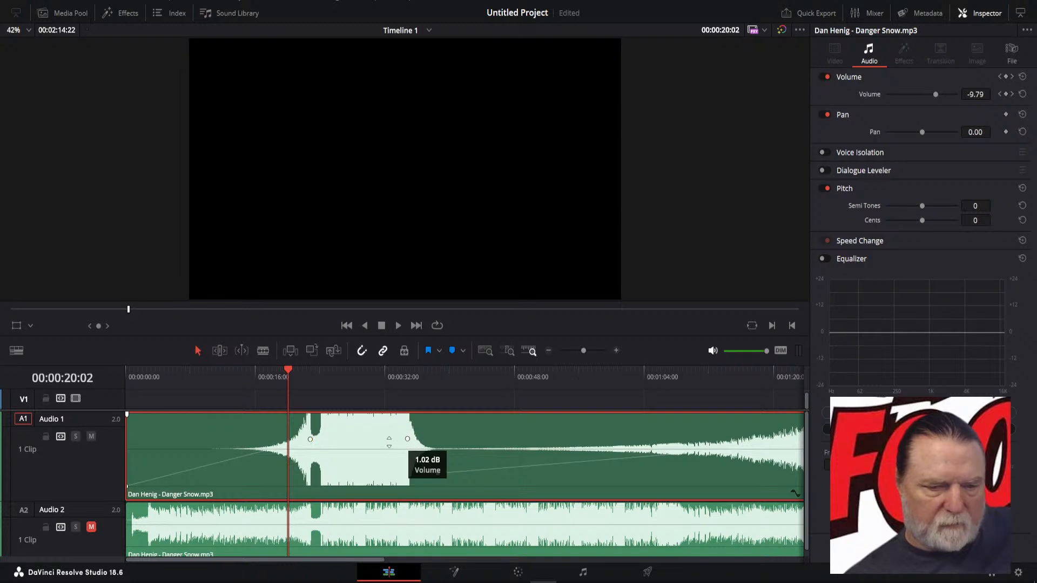
{"action": "left_click_drag", "start_coordinate": [407, 441], "coordinate": [338, 442]}
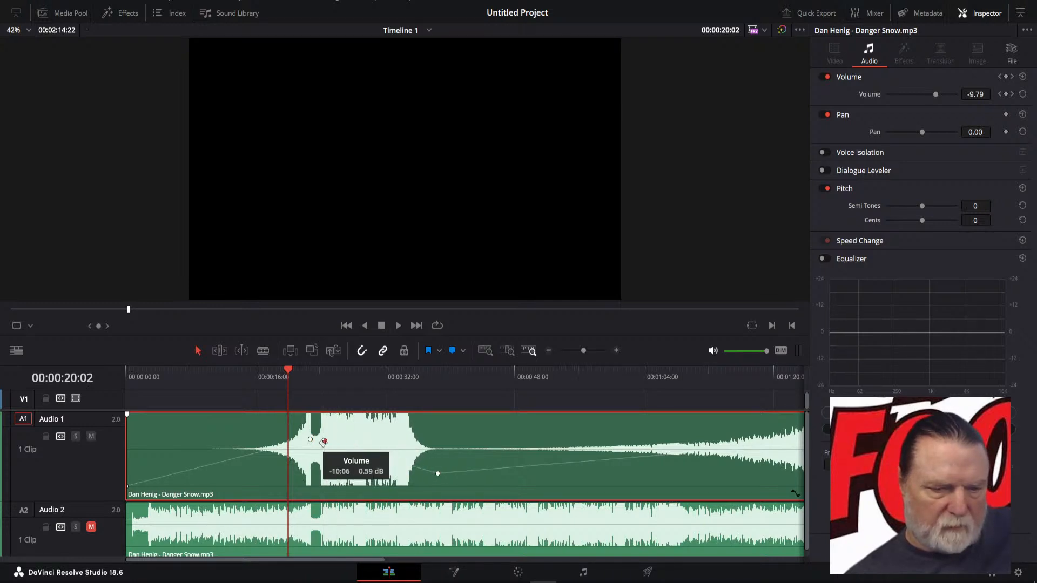
{"action": "left_click_drag", "start_coordinate": [324, 441], "coordinate": [325, 442]}
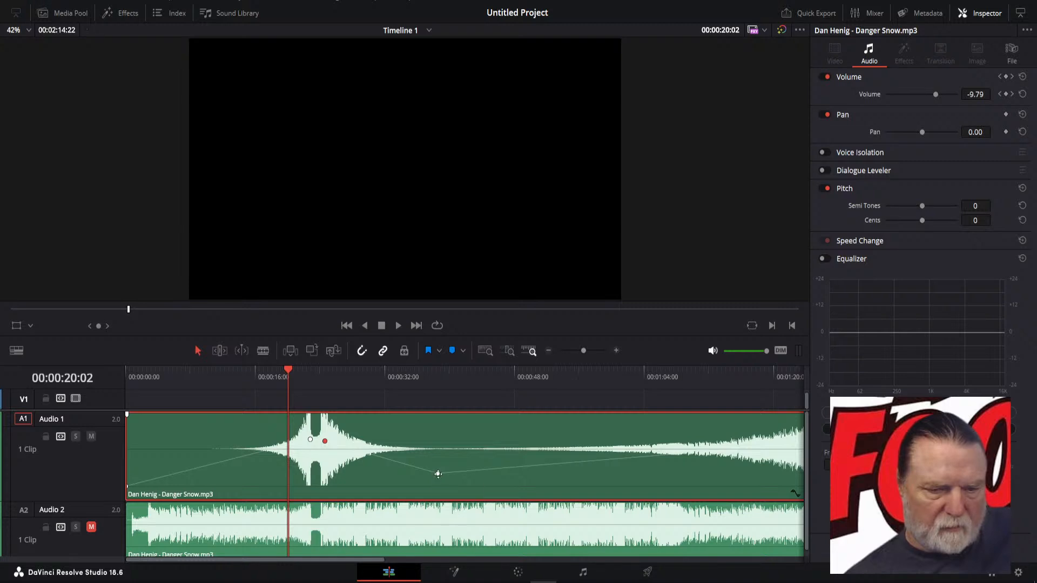
{"action": "left_click_drag", "start_coordinate": [438, 473], "coordinate": [366, 473]}
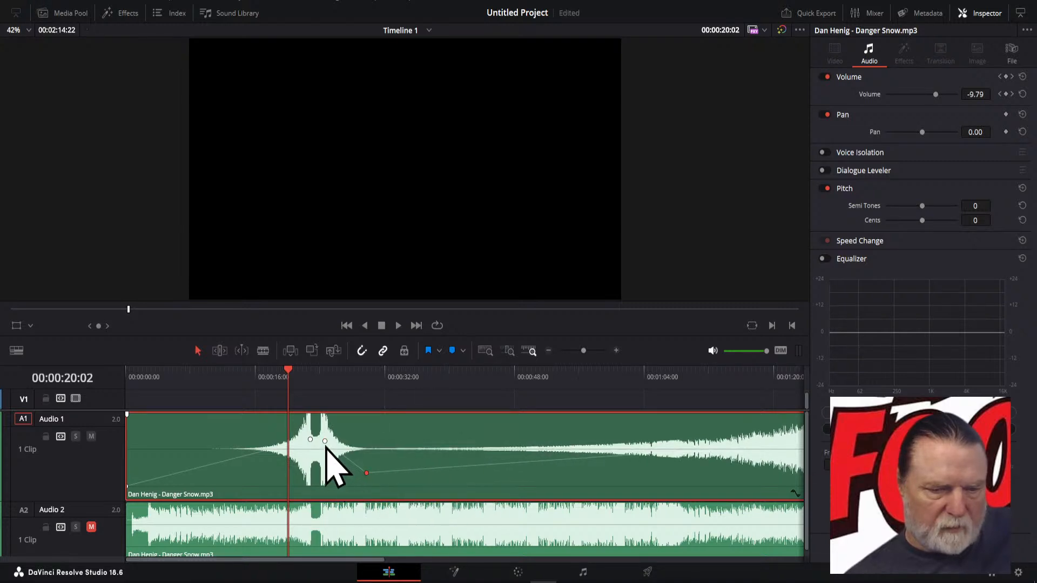
{"action": "left_click_drag", "start_coordinate": [325, 441], "coordinate": [322, 441]}
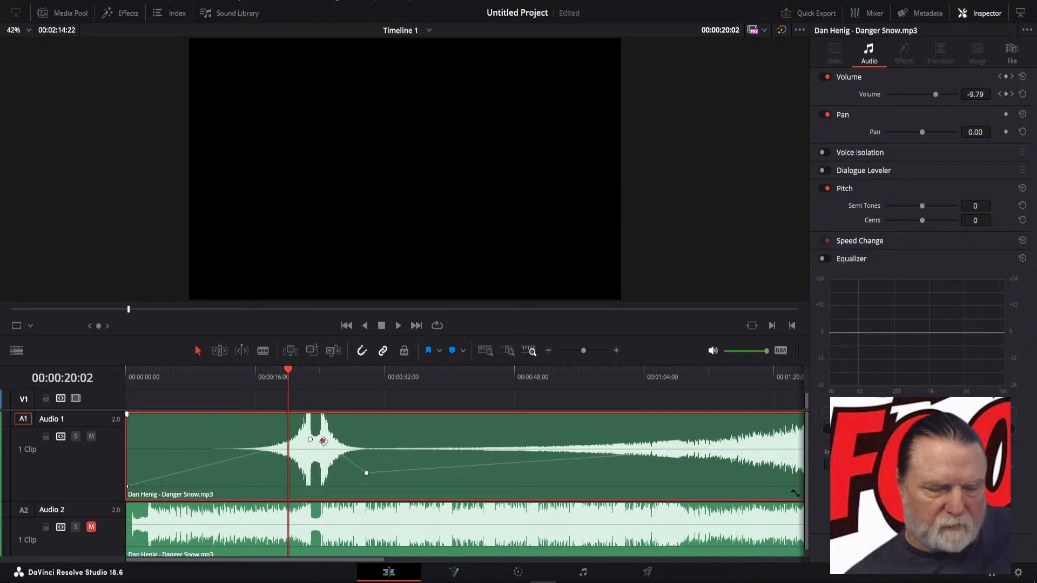
- Play the music from about 16 seconds through the gap to hear the reshaped volume peak
{"action": "left_click", "coordinate": [260, 381]}
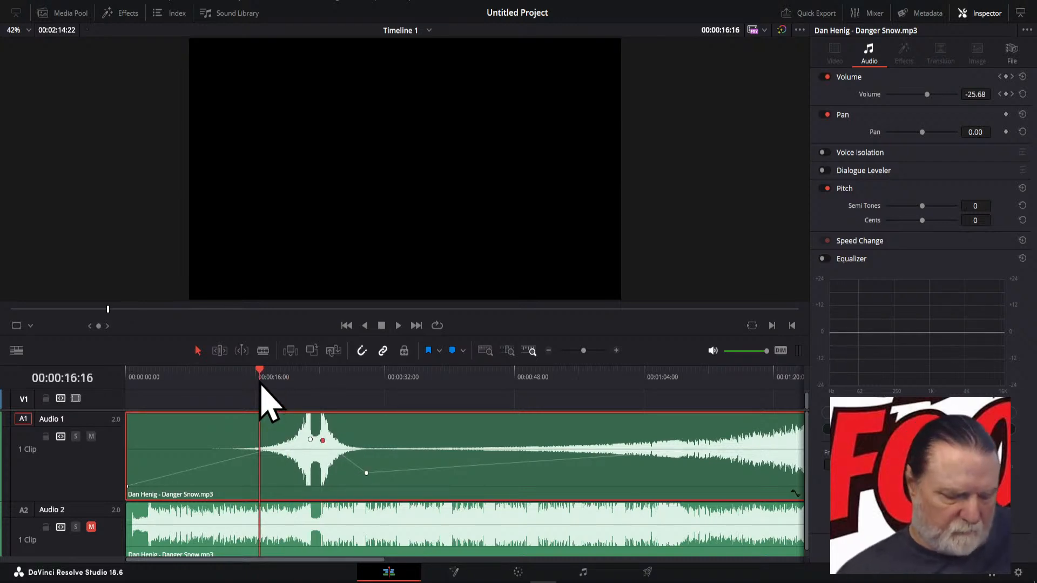
{"action": "key", "text": "space"}
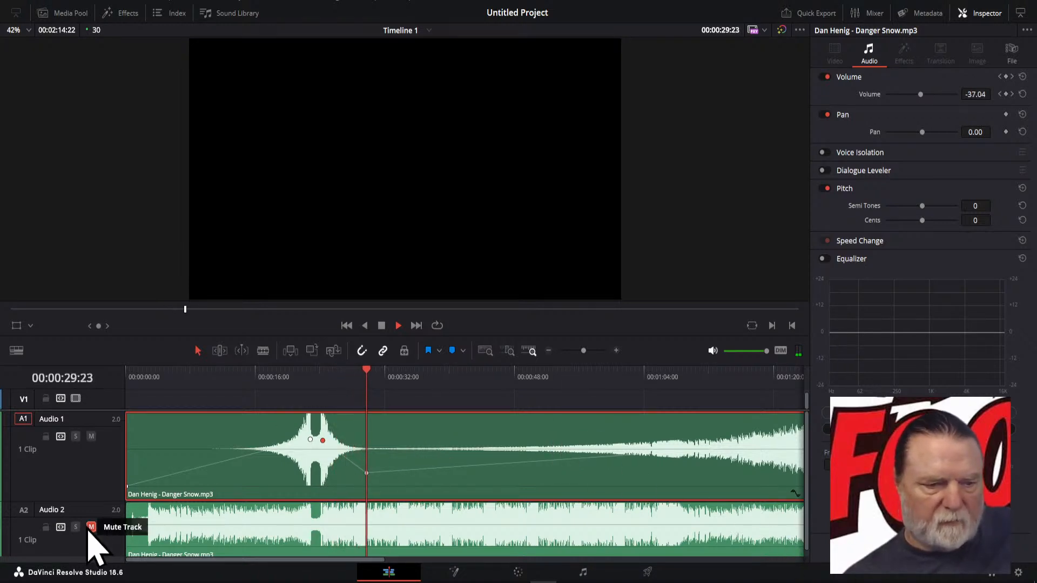
- Delete the music copy from Audio 2 and return the playhead to the timeline start
{"action": "left_click", "coordinate": [156, 531]}
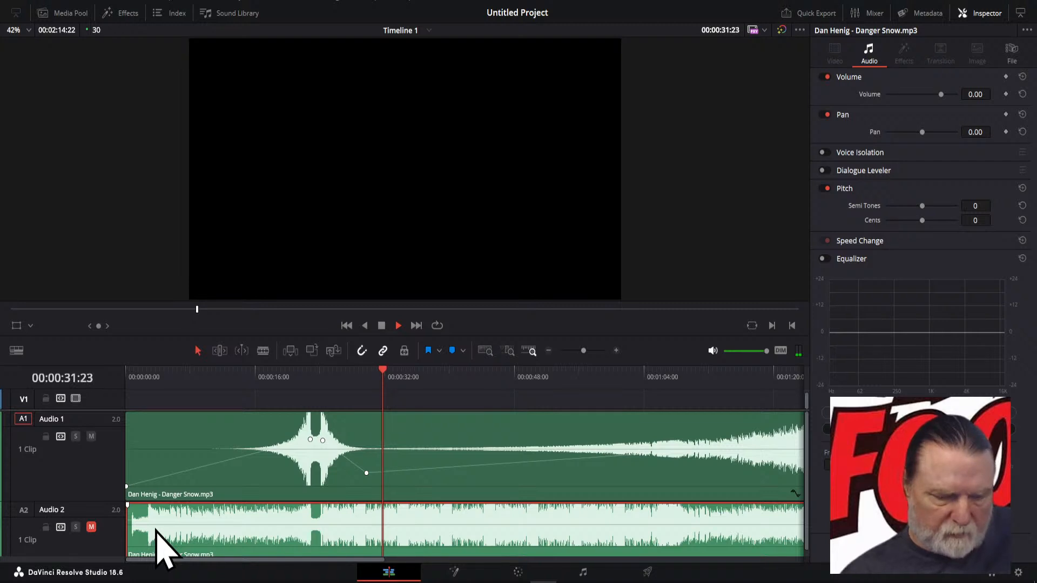
{"action": "key", "text": "Delete"}
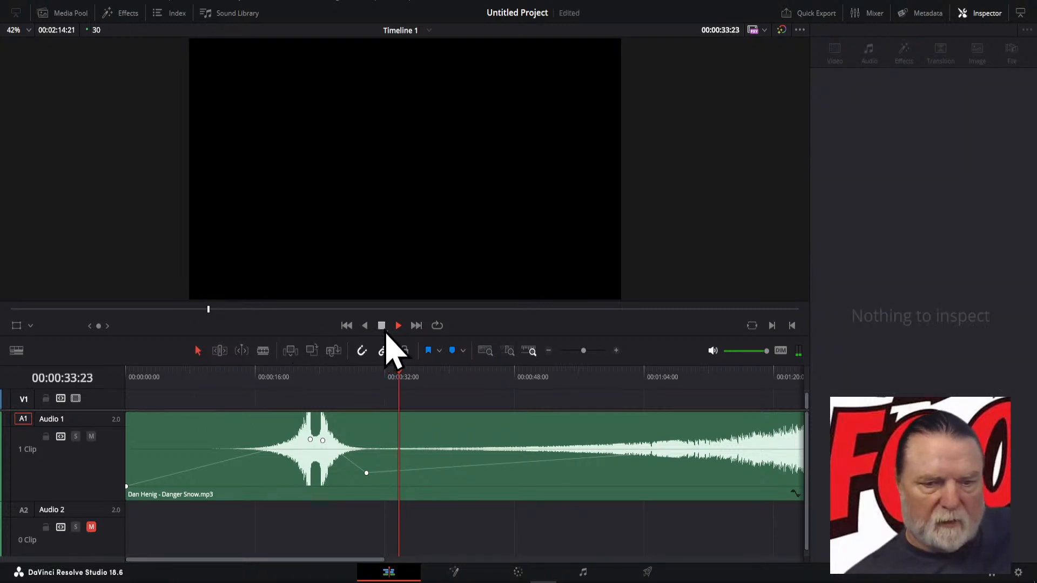
{"action": "left_click", "coordinate": [346, 325]}
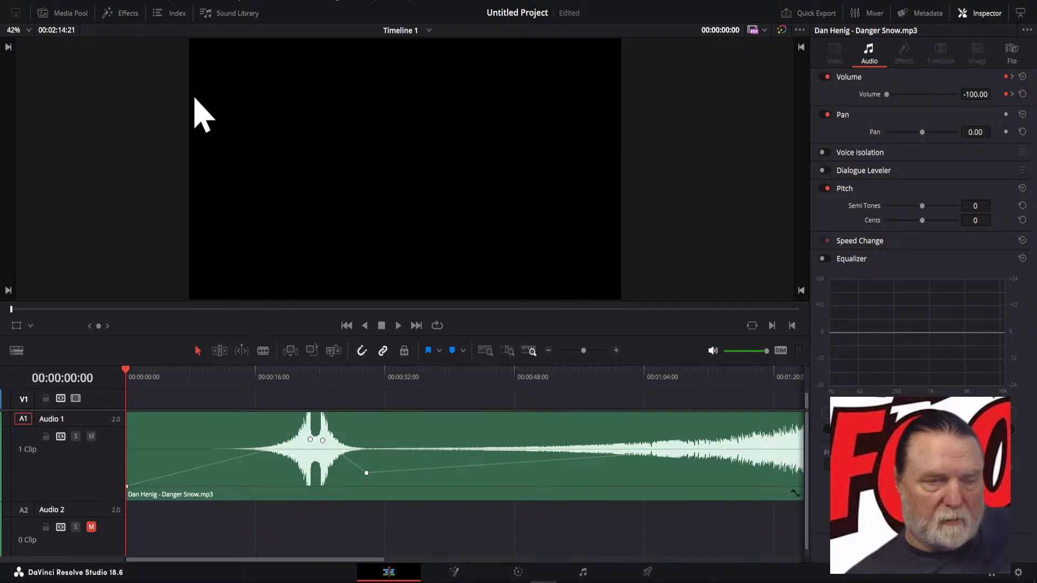
- Import Dour ArggggCapture.JPG from the Davinci > Thumbnails > D folder into the Master bin
{"action": "left_click", "coordinate": [65, 17]}
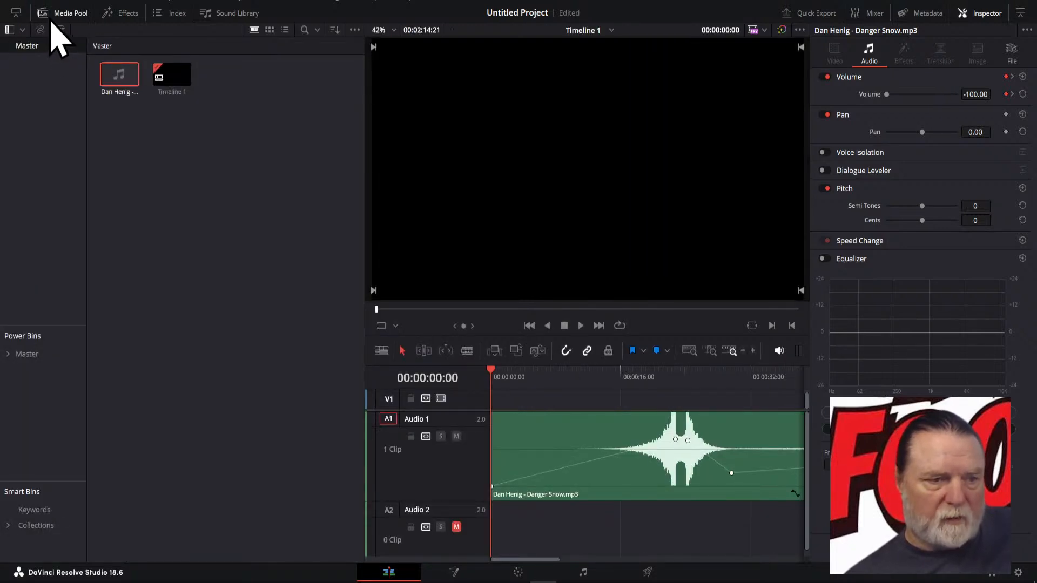
{"action": "right_click", "coordinate": [119, 157]}
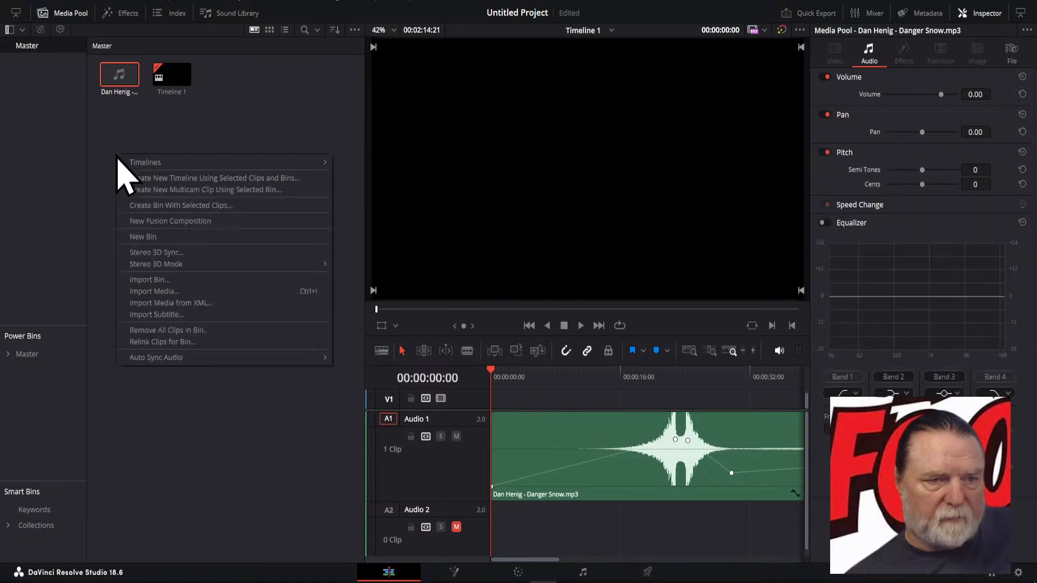
{"action": "left_click", "coordinate": [162, 291]}
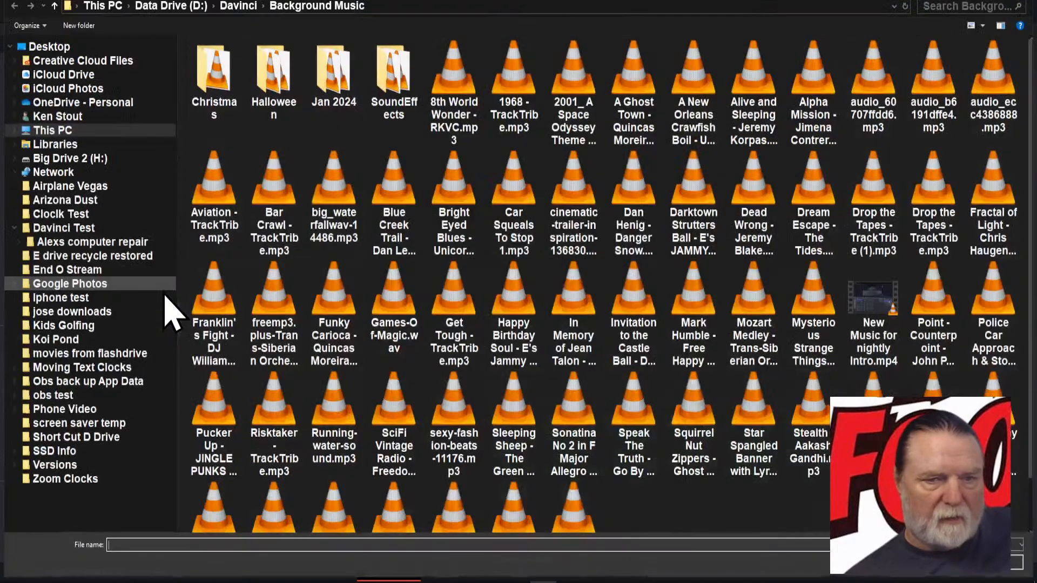
{"action": "left_click", "coordinate": [233, 7]}
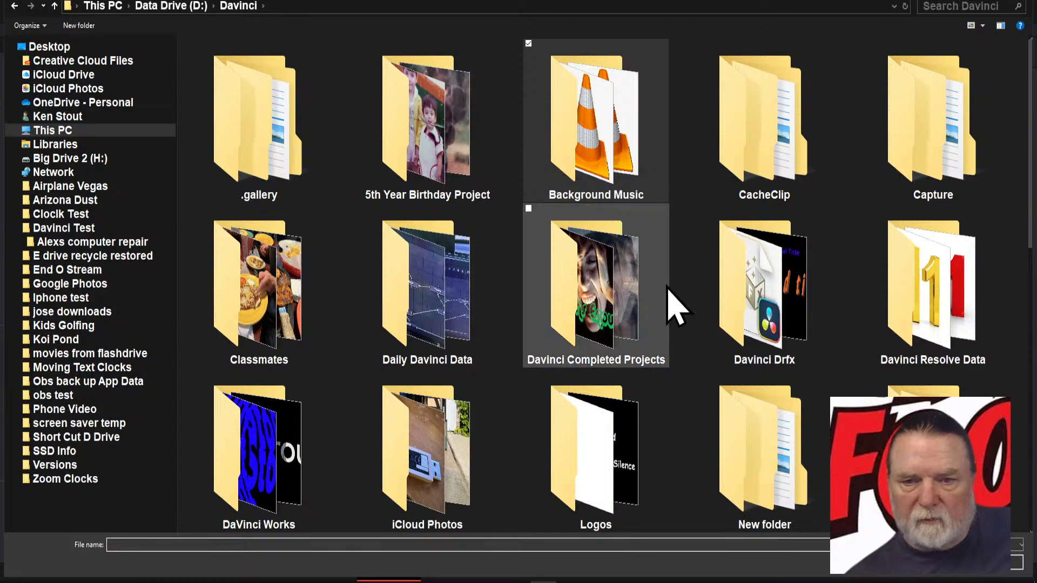
{"action": "scroll", "coordinate": [669, 311], "scroll_direction": "down", "scroll_amount": 10}
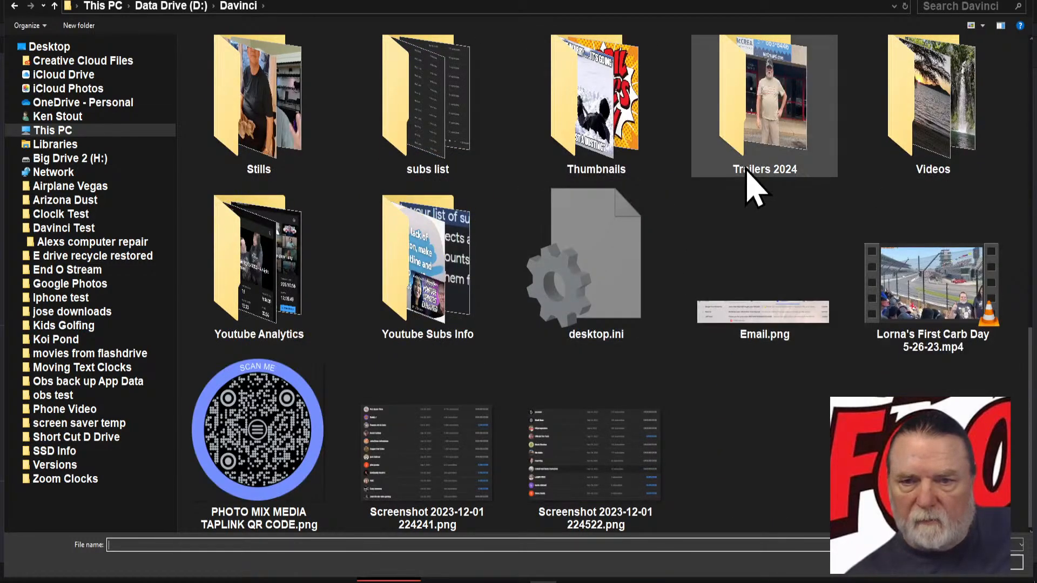
{"action": "double_click", "coordinate": [612, 147]}
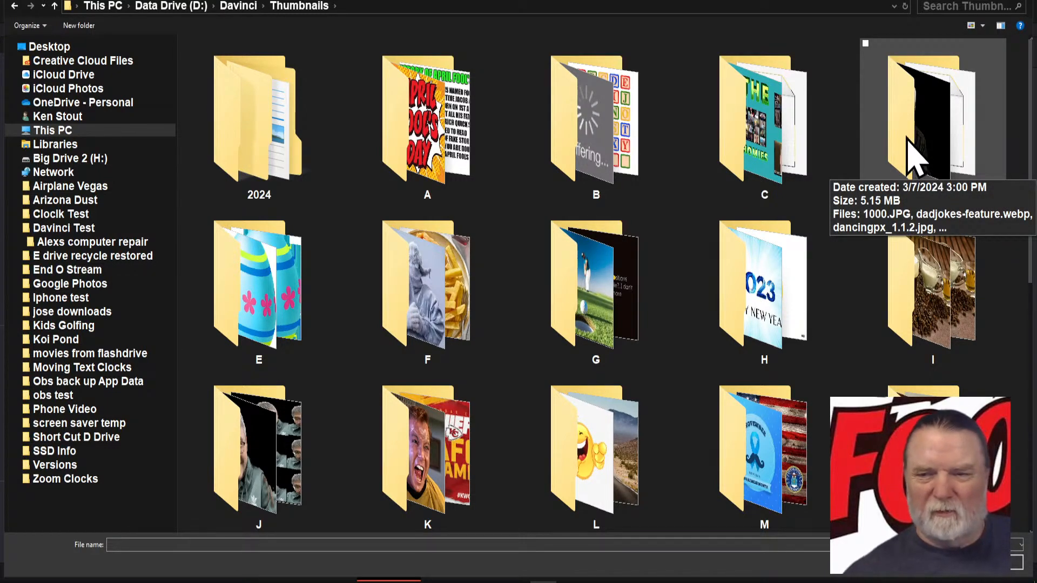
{"action": "double_click", "coordinate": [912, 165]}
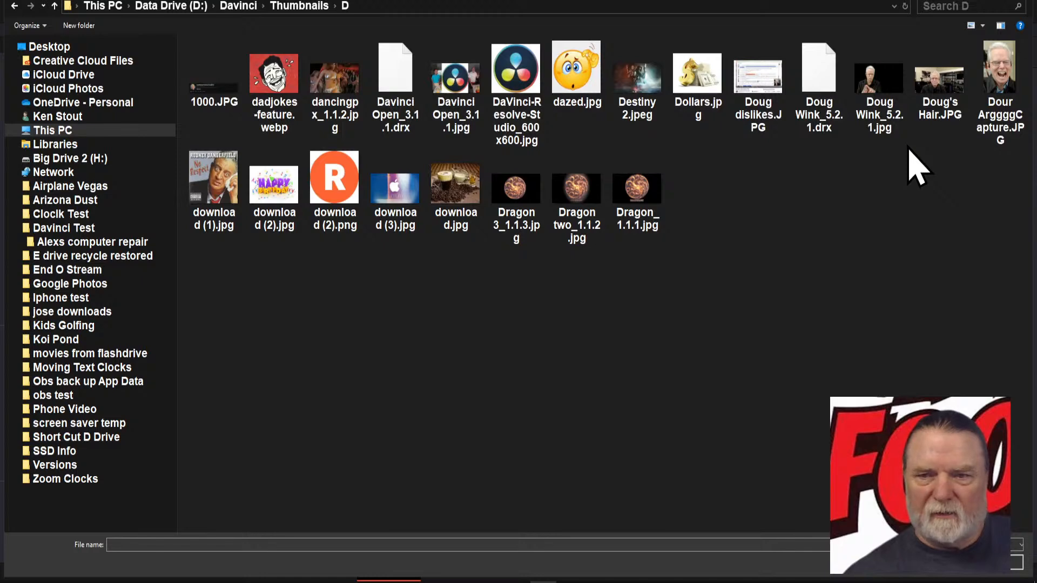
{"action": "left_click", "coordinate": [1016, 87]}
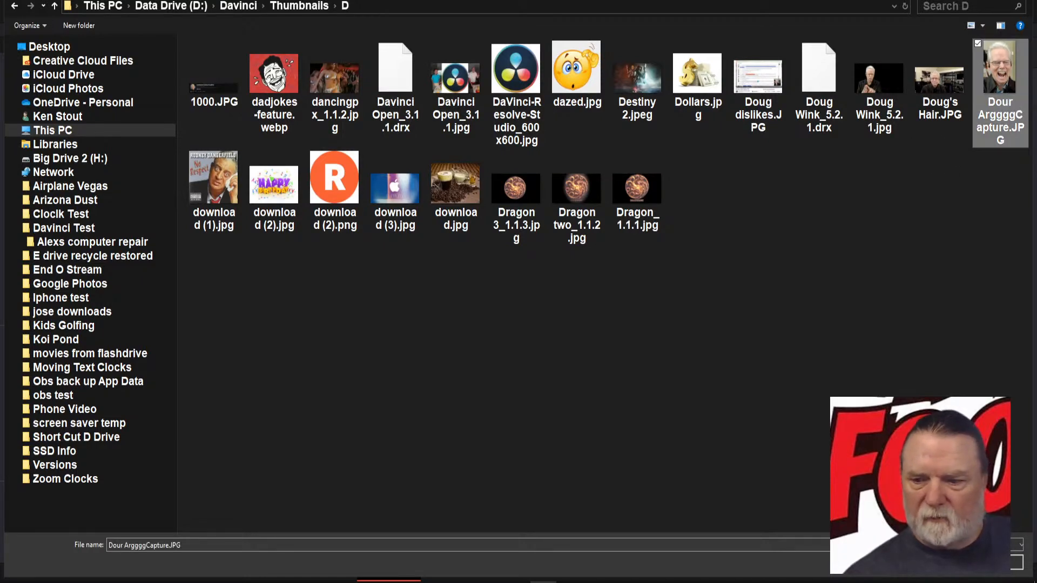
{"action": "left_click", "coordinate": [941, 565]}
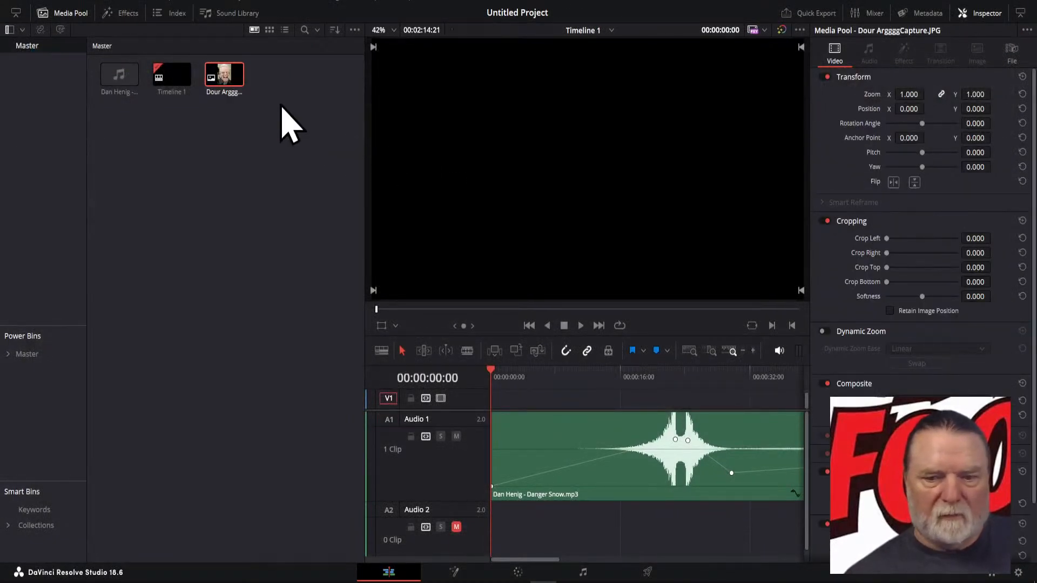
- Place the imported image on V2 at the start of the music's gap, and trim its end to about 25 seconds
{"action": "left_click_drag", "start_coordinate": [227, 75], "coordinate": [682, 538]}
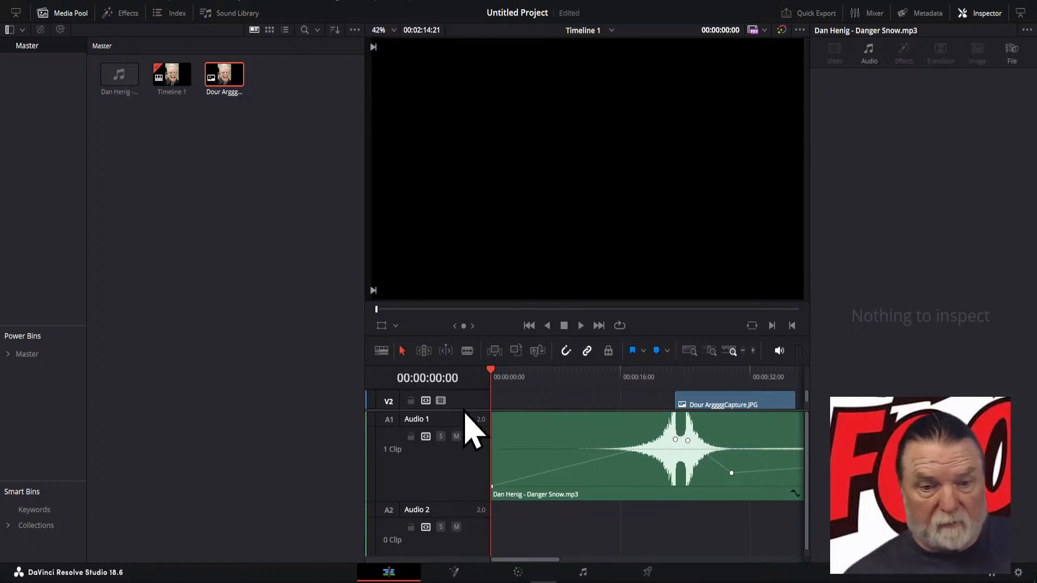
{"action": "left_click", "coordinate": [63, 14]}
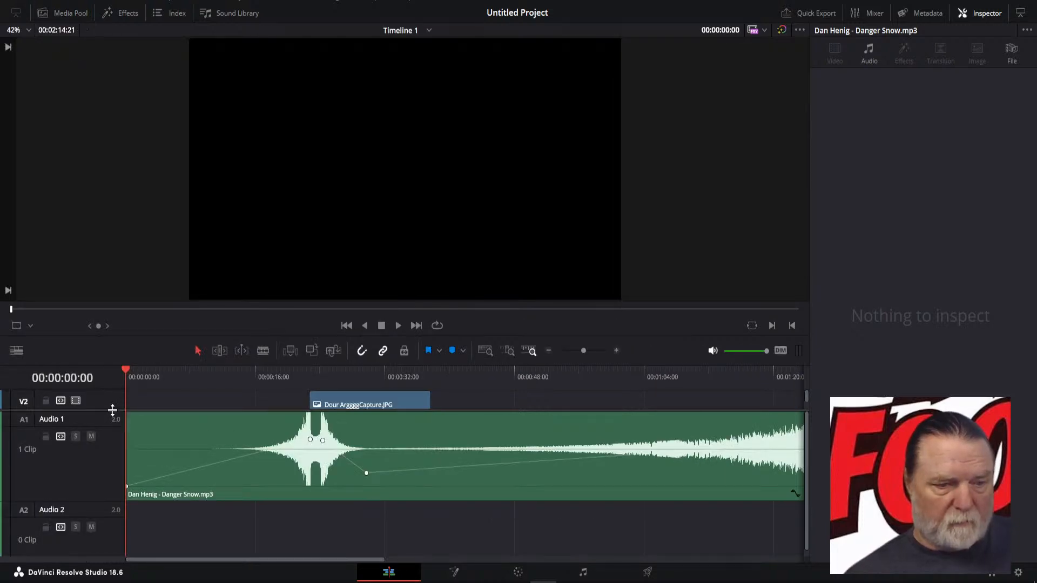
{"action": "left_click_drag", "start_coordinate": [113, 411], "coordinate": [105, 472]}
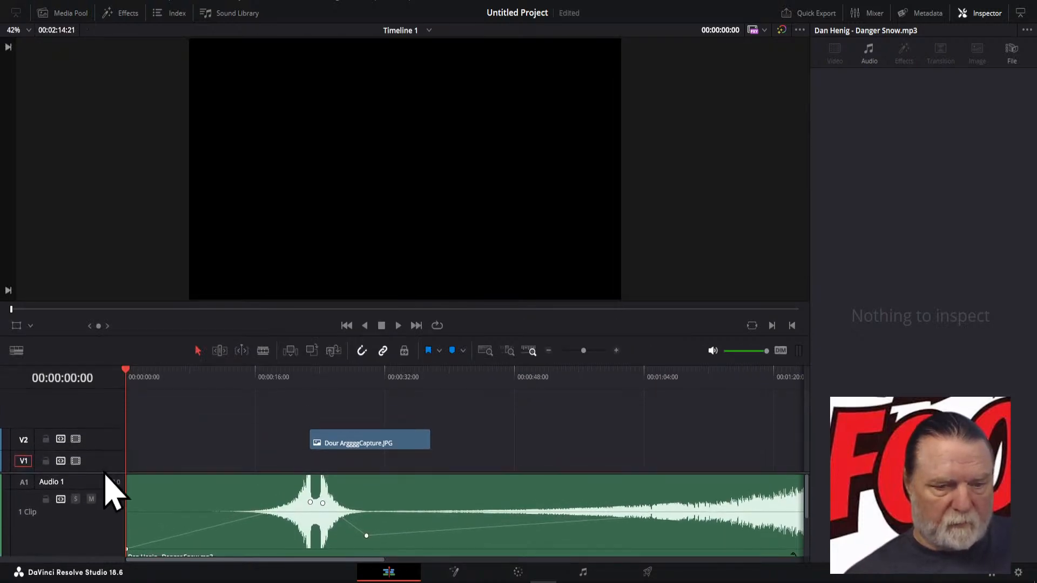
{"action": "left_click", "coordinate": [318, 381]}
{"action": "left_click", "coordinate": [418, 442]}
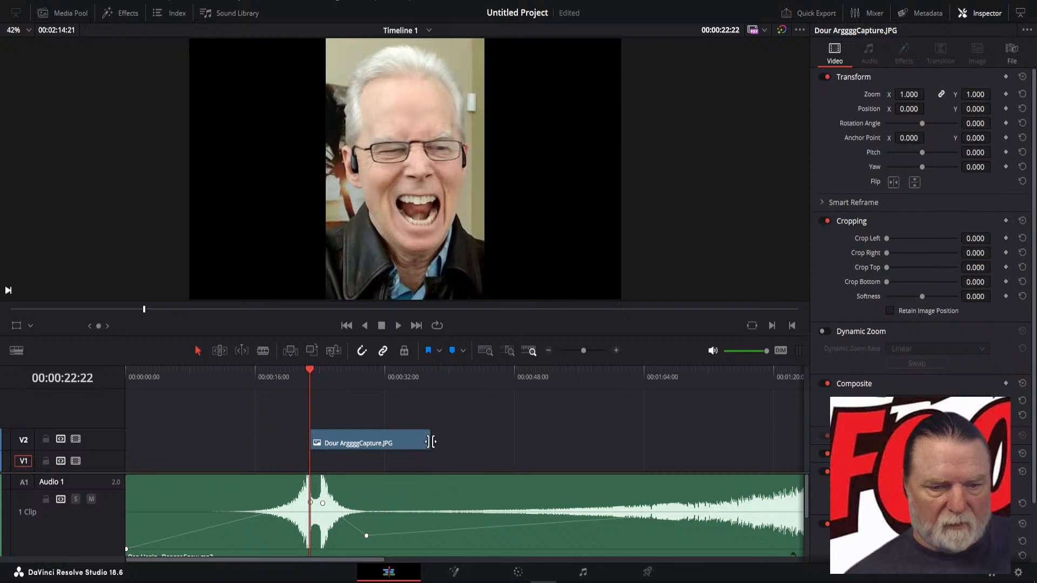
{"action": "left_click_drag", "start_coordinate": [432, 442], "coordinate": [332, 443]}
- Play from about 18 seconds past the image, and scrub back over its start to check its timing with the music
{"action": "left_click", "coordinate": [276, 374]}
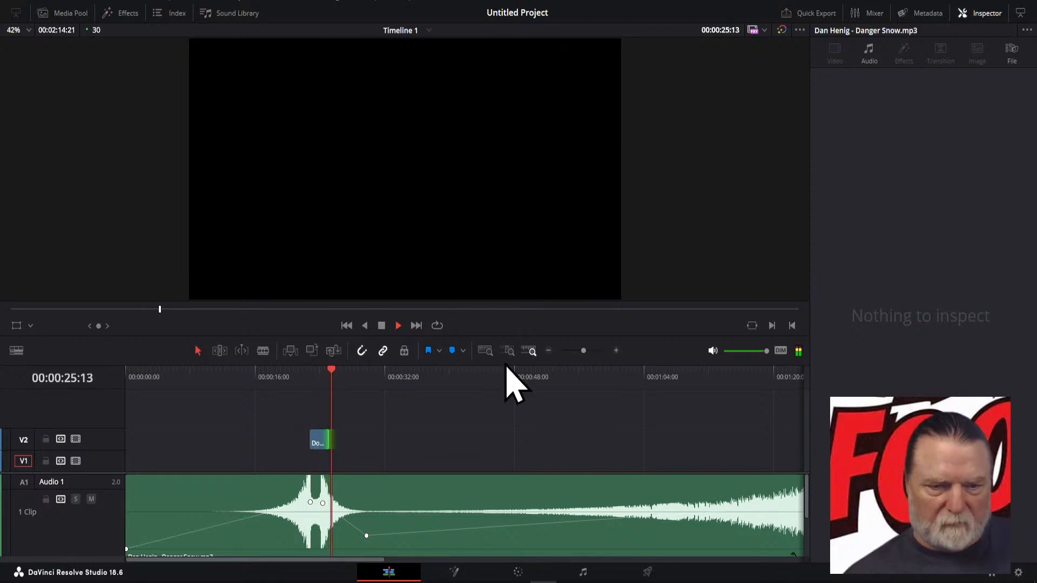
{"action": "left_click", "coordinate": [381, 325]}
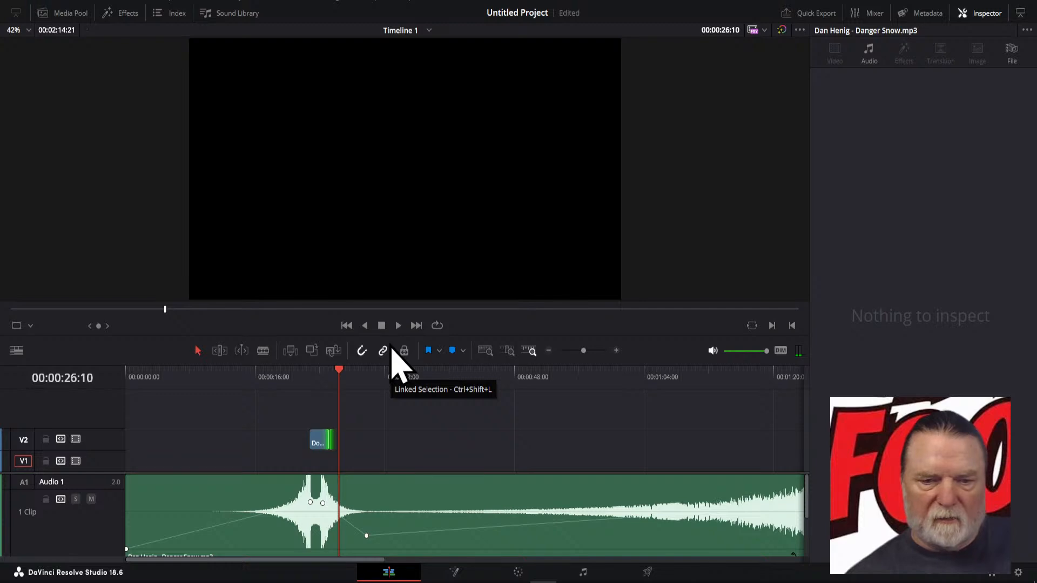
{"action": "left_click_drag", "start_coordinate": [338, 373], "coordinate": [295, 381]}
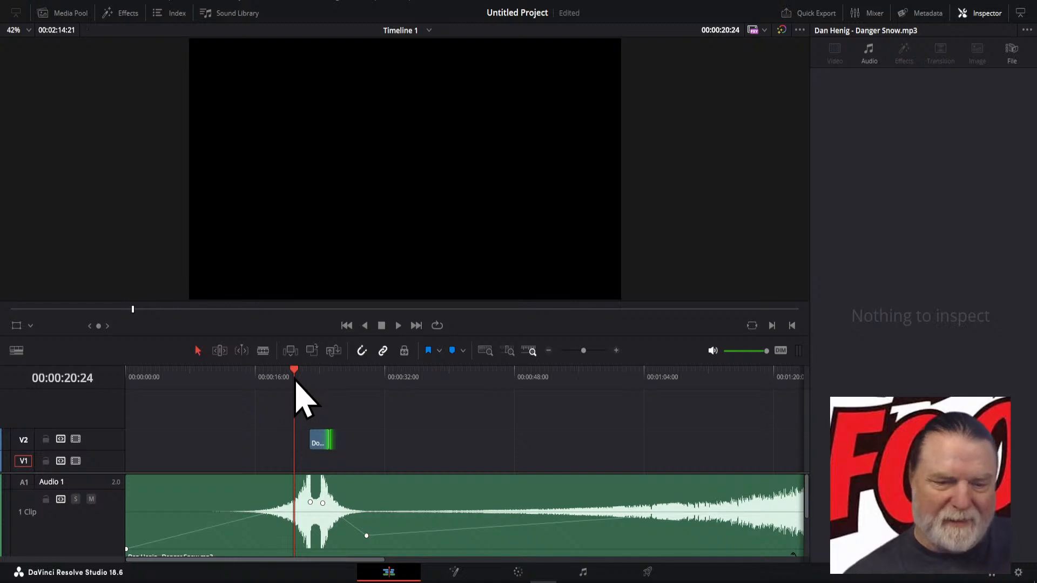
{"action": "left_click_drag", "start_coordinate": [293, 378], "coordinate": [309, 379]}
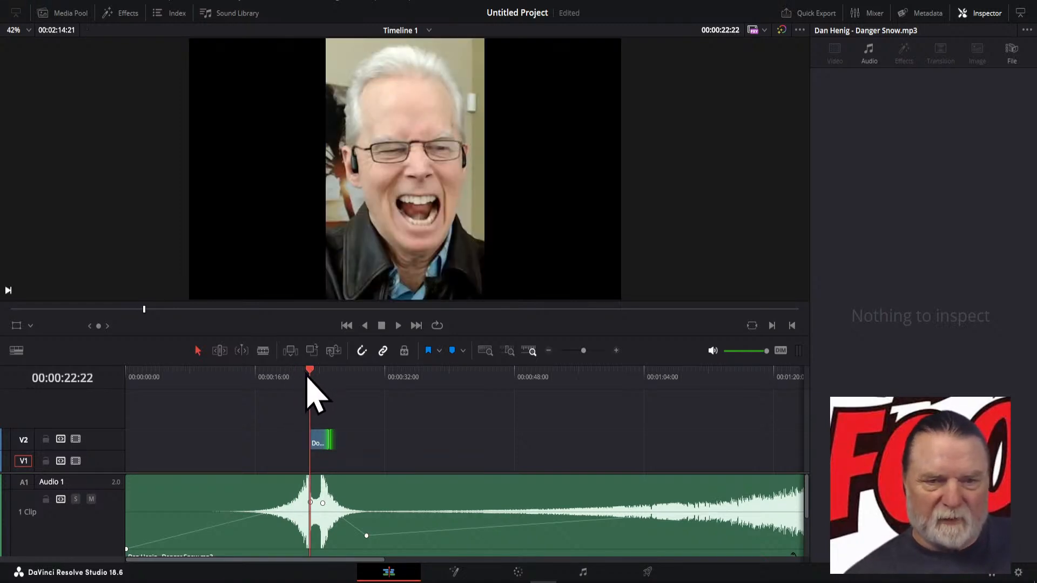
{"action": "left_click_drag", "start_coordinate": [309, 378], "coordinate": [290, 379]}
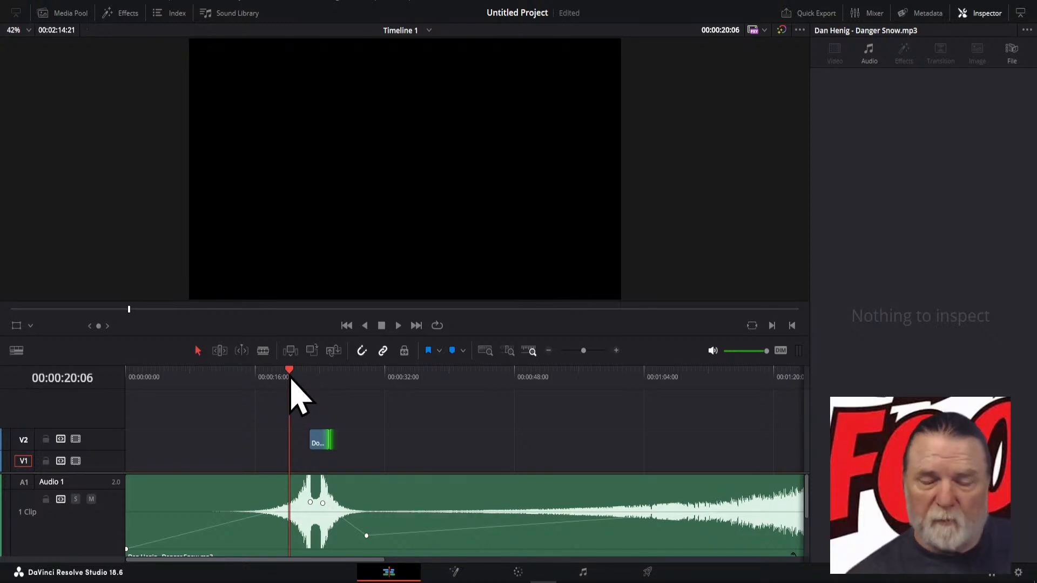
- Open the Doug Admits project without saving Untitled Project, and scrub to about 11 seconds to view the text titles
{"action": "left_click", "coordinate": [993, 577]}
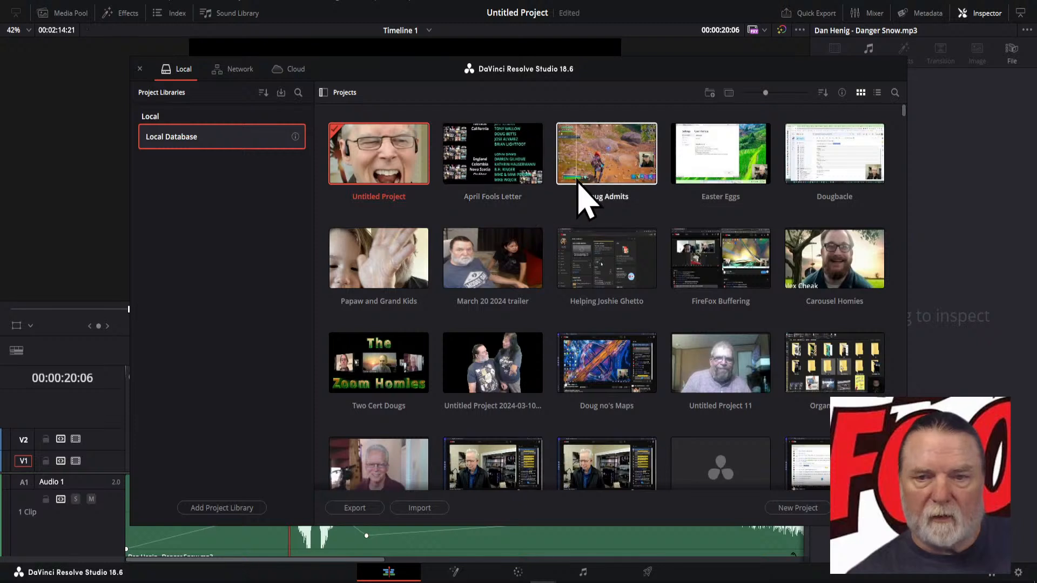
{"action": "double_click", "coordinate": [605, 179]}
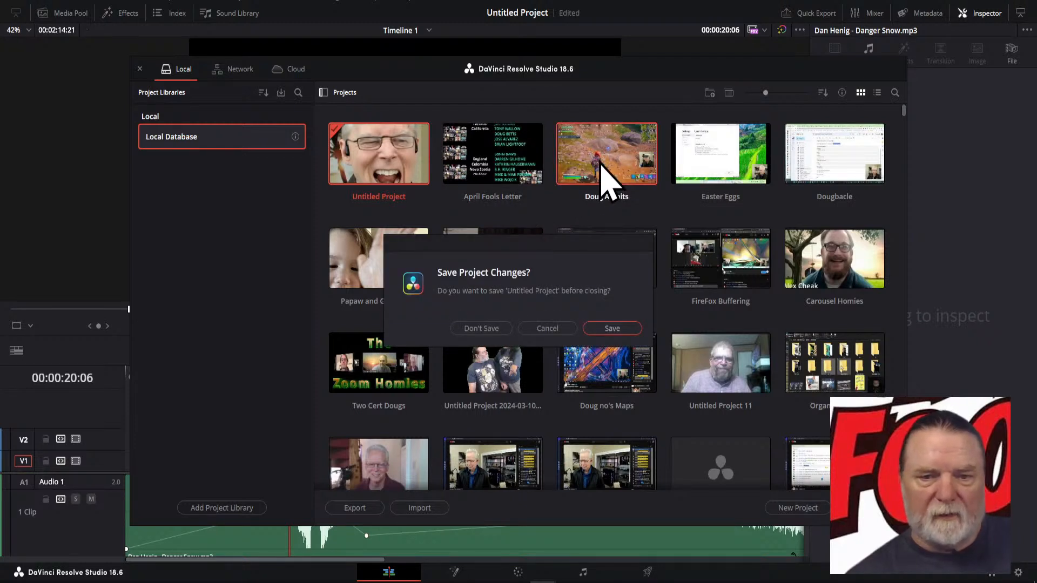
{"action": "left_click", "coordinate": [481, 328]}
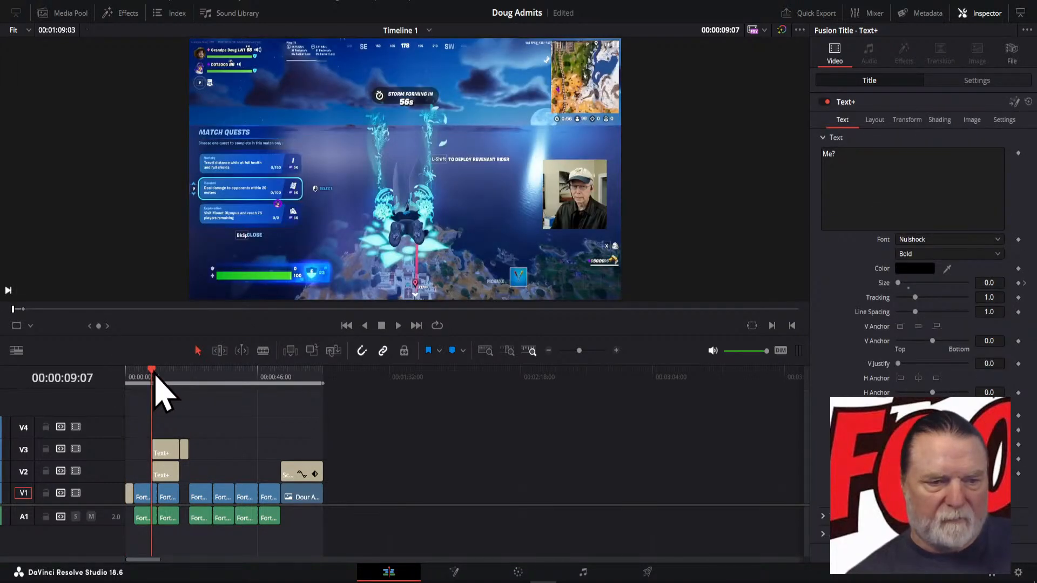
{"action": "left_click_drag", "start_coordinate": [155, 376], "coordinate": [165, 376]}
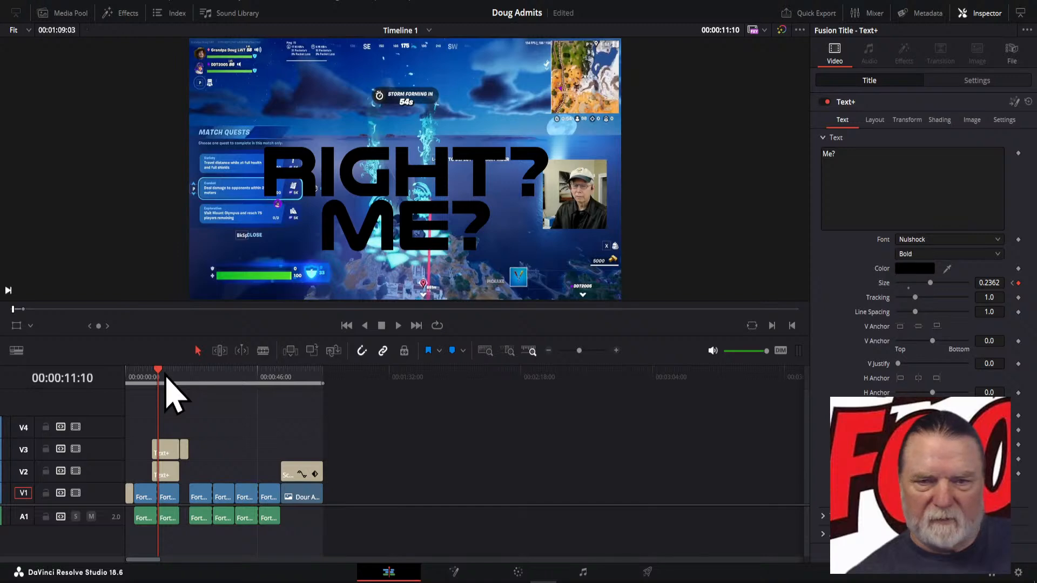
- Close the Doug Admits project and open the empty Untitled Project
{"action": "left_click", "coordinate": [992, 577]}
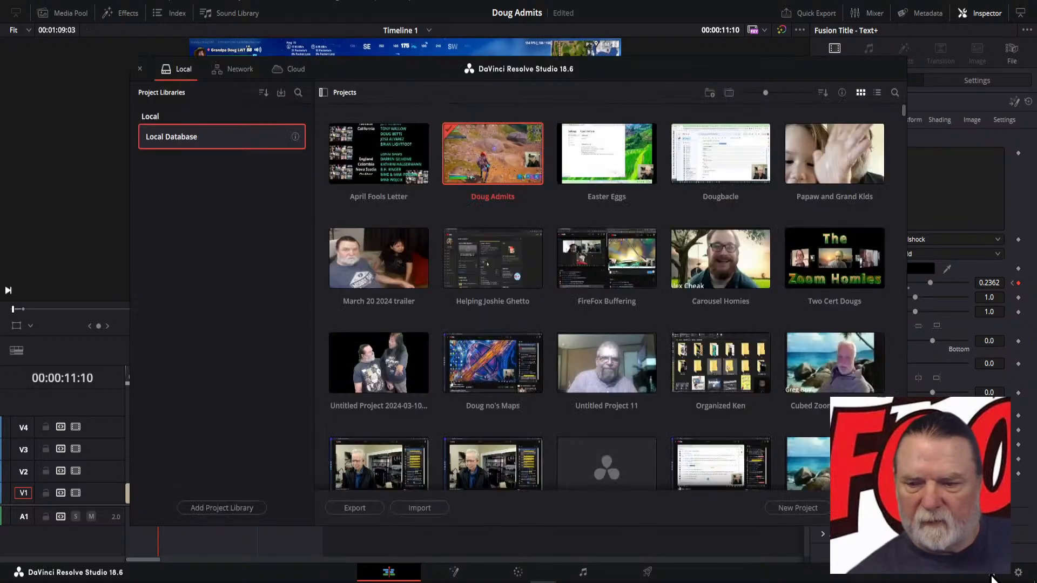
{"action": "right_click", "coordinate": [489, 165]}
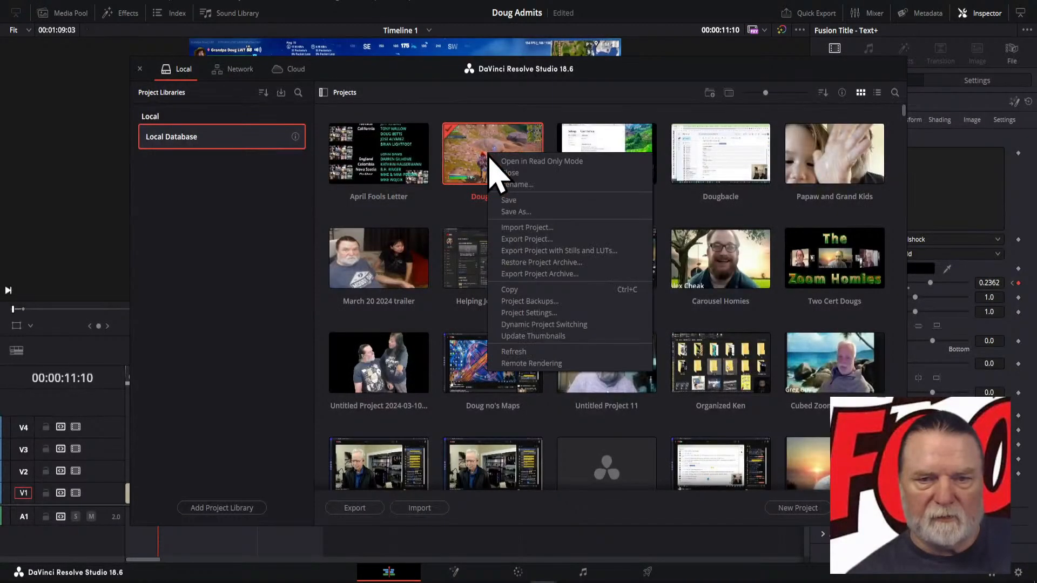
{"action": "left_click", "coordinate": [513, 192]}
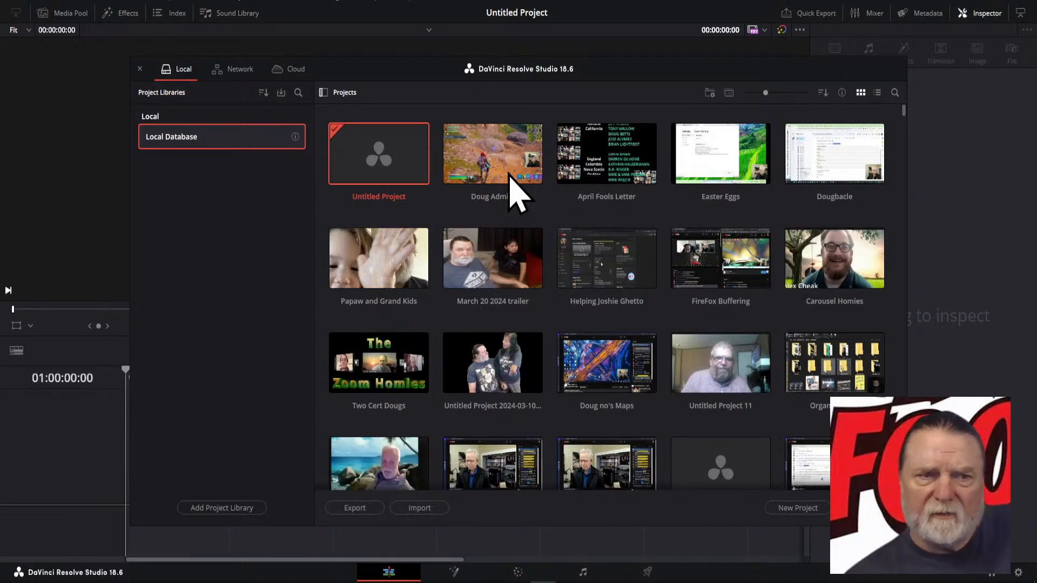
{"action": "double_click", "coordinate": [374, 155]}
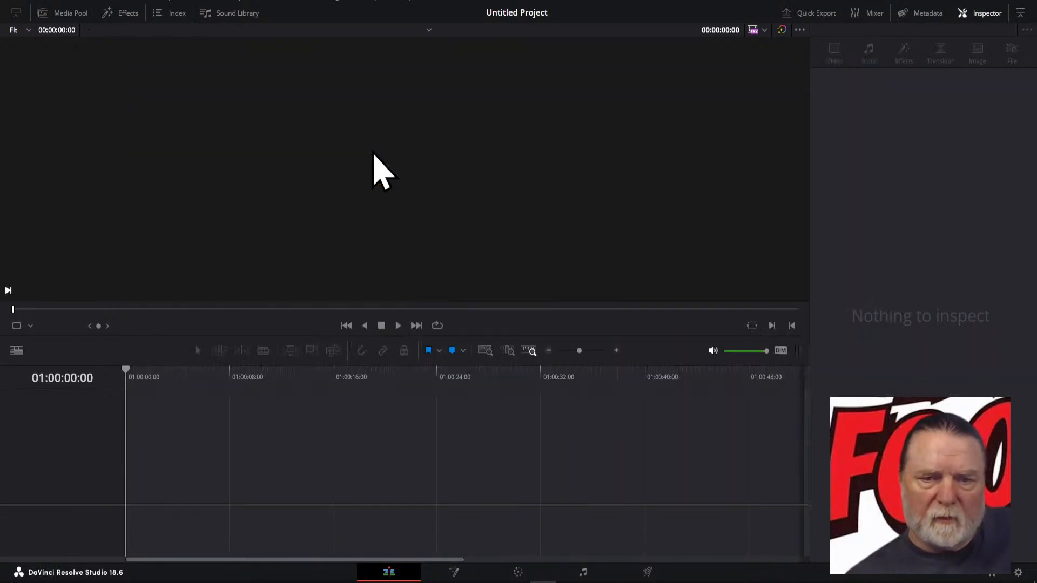
- Set the timeline frame rate to 30 frames per second in the project settings
{"action": "left_click", "coordinate": [1018, 572]}
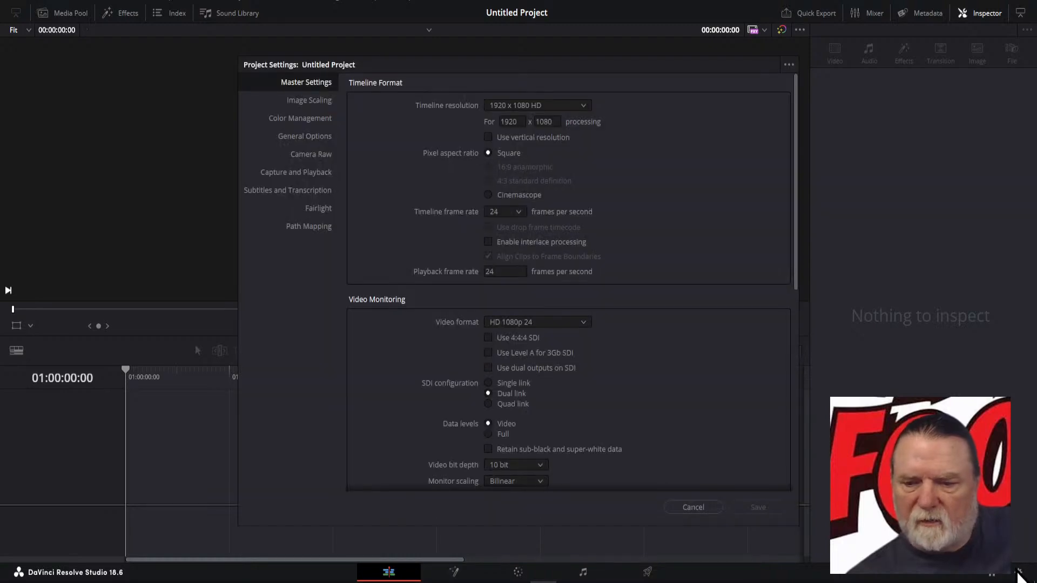
{"action": "left_click", "coordinate": [519, 212]}
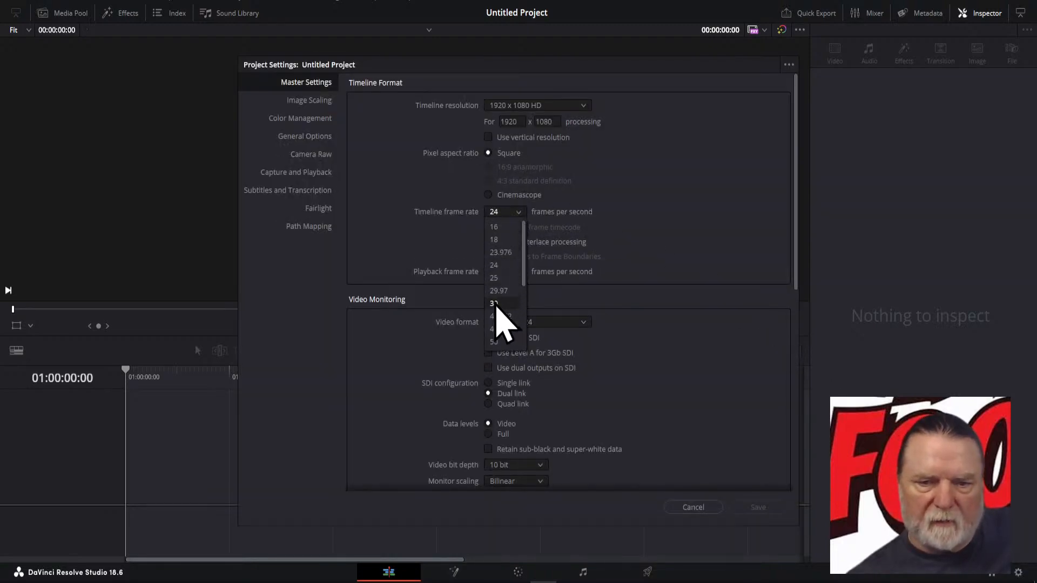
{"action": "left_click", "coordinate": [494, 306]}
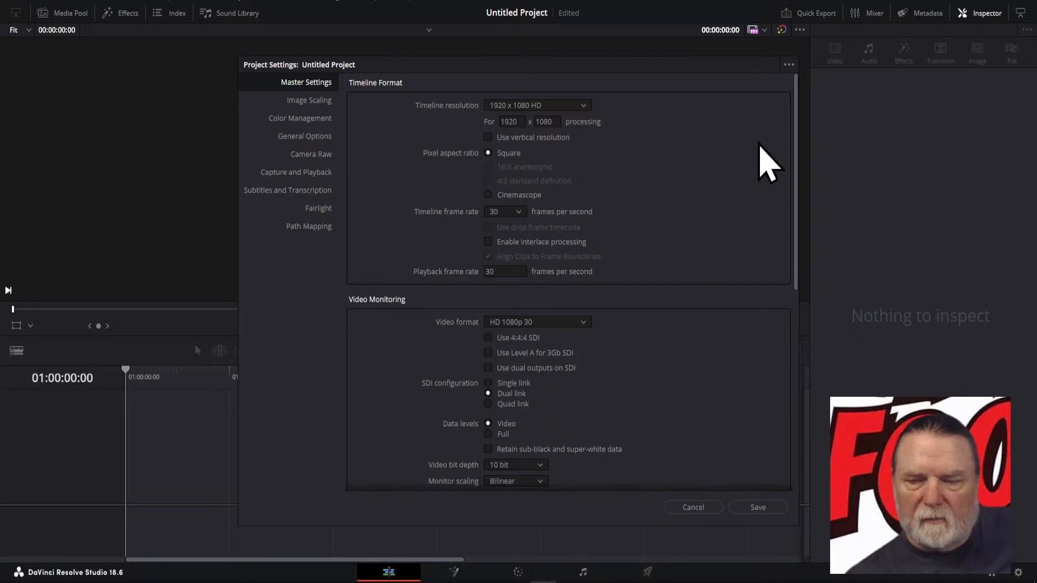
- Update the default preset with the current settings and save the project settings
{"action": "left_click", "coordinate": [792, 66]}
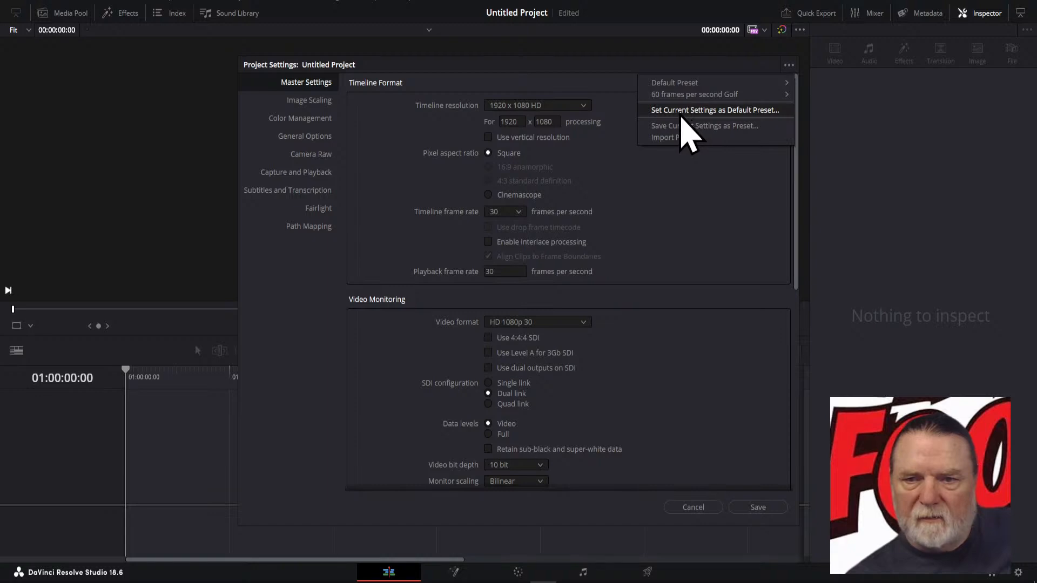
{"action": "left_click", "coordinate": [733, 111]}
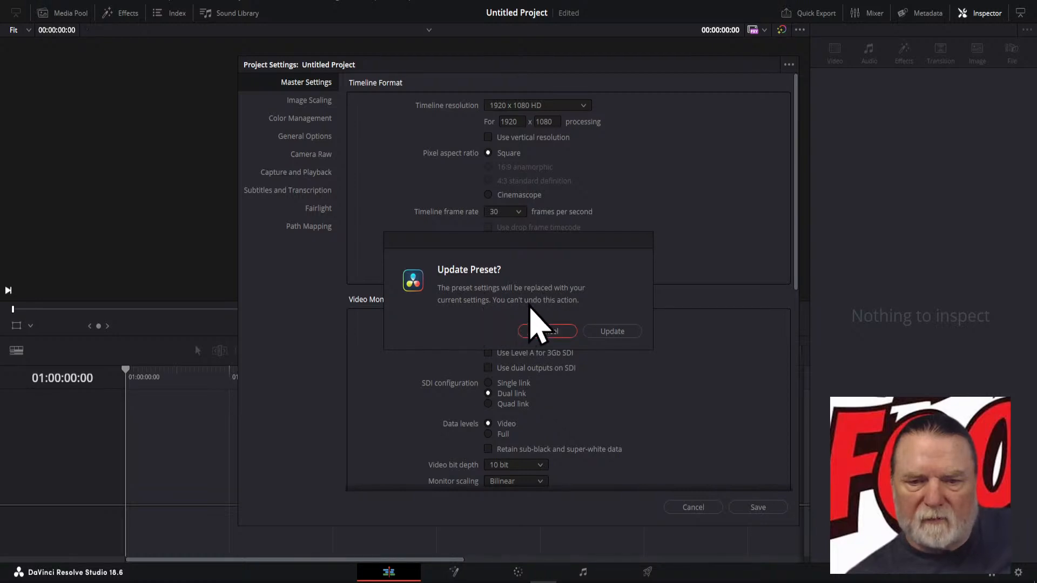
{"action": "left_click", "coordinate": [616, 331]}
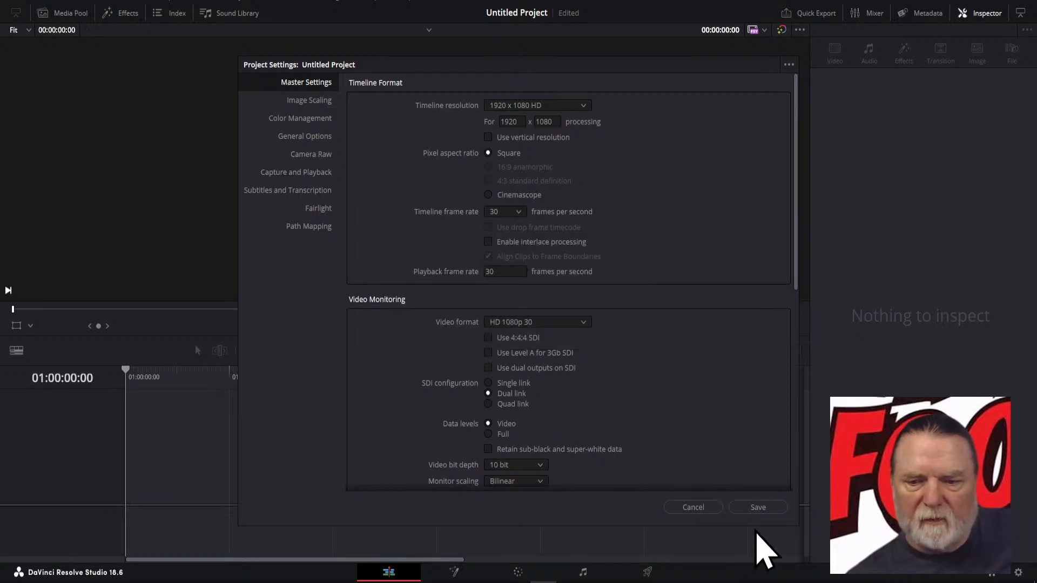
{"action": "left_click", "coordinate": [754, 508]}
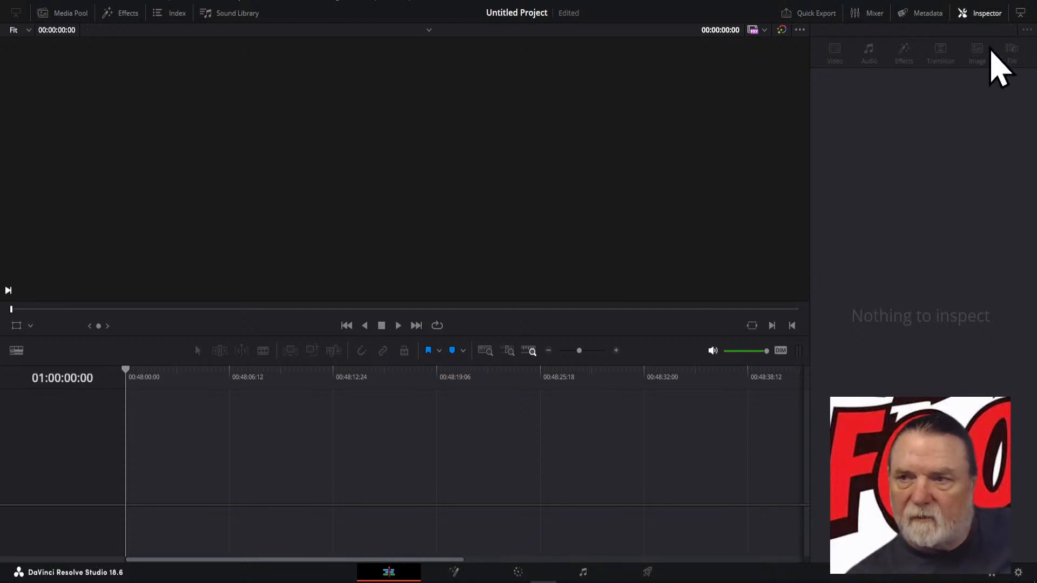
- Close Untitled Project without saving its changes
{"action": "left_click", "coordinate": [1023, 2]}
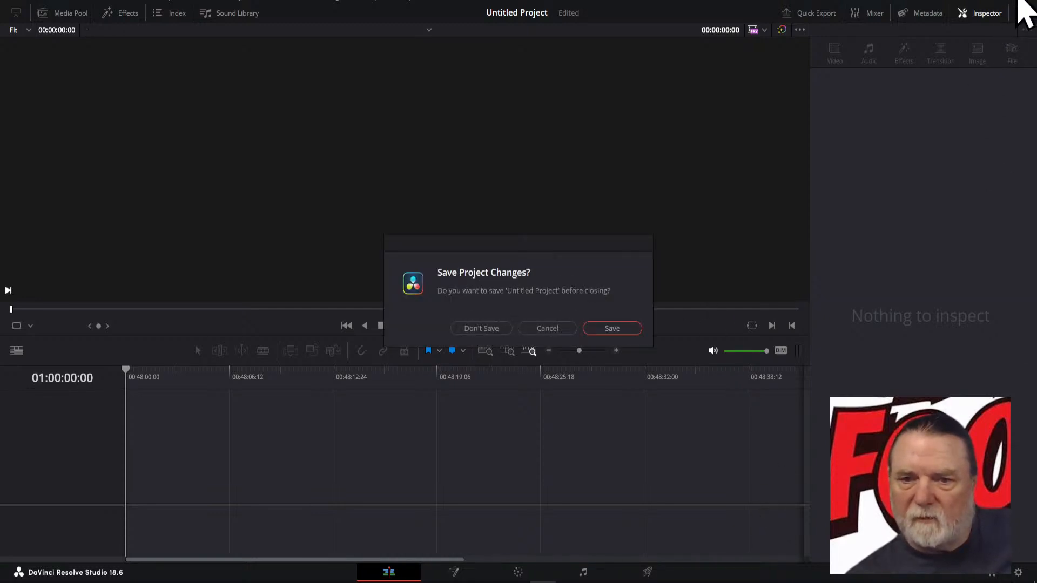
{"action": "left_click", "coordinate": [481, 329]}
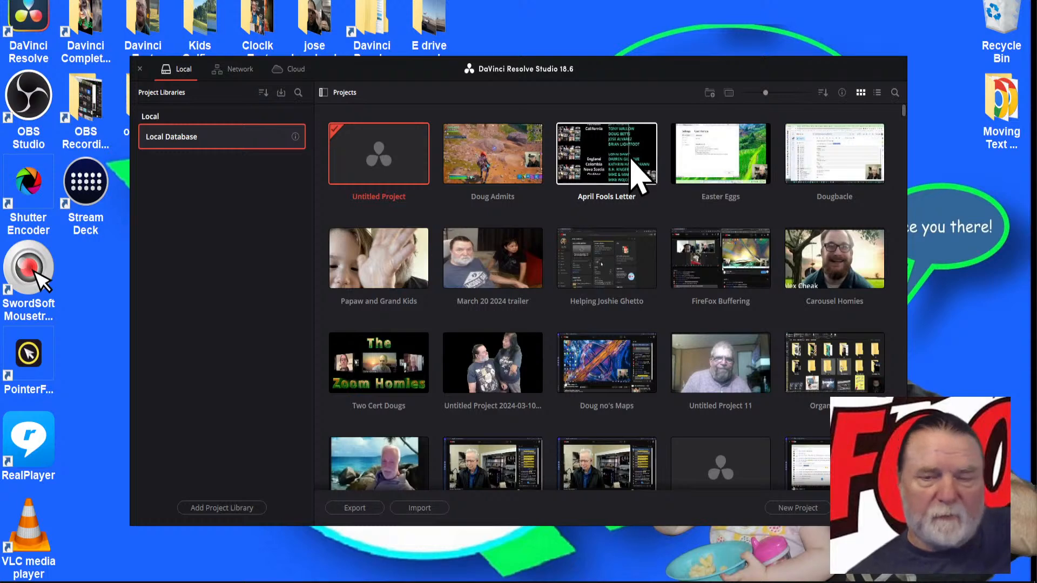
- Reopen Untitled Project and check the timeline frame rate in its project settings without changing anything
{"action": "double_click", "coordinate": [377, 157]}
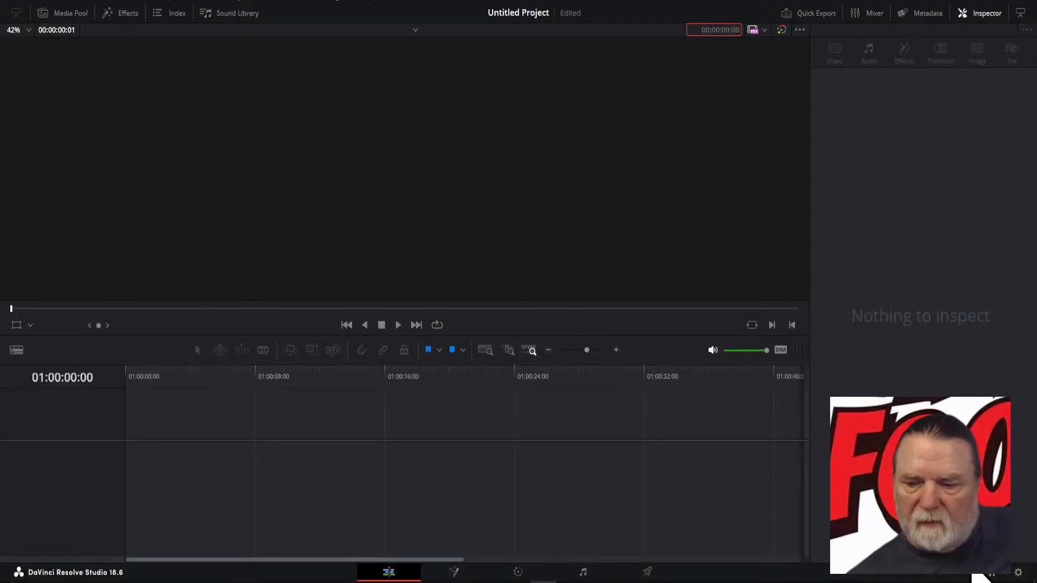
{"action": "left_click", "coordinate": [1017, 574]}
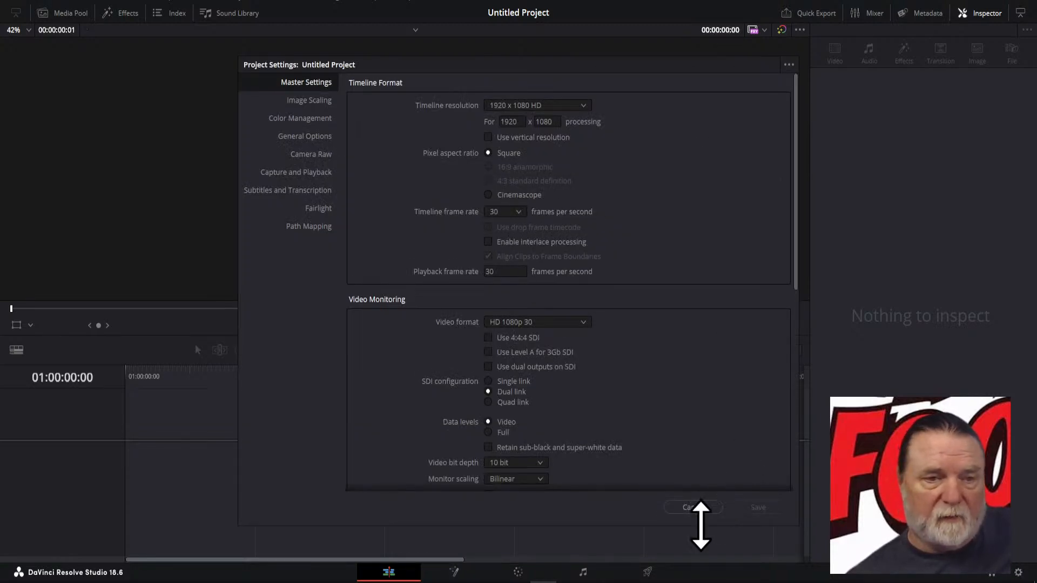
{"action": "left_click", "coordinate": [692, 508]}
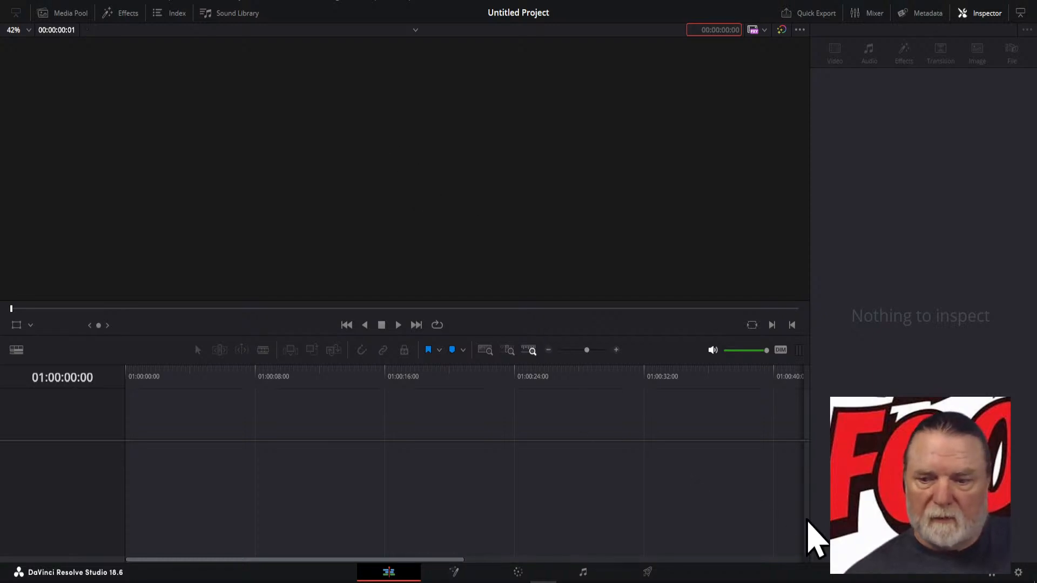
- Open the Carousel Homies project from the project library
{"action": "left_click", "coordinate": [994, 576]}
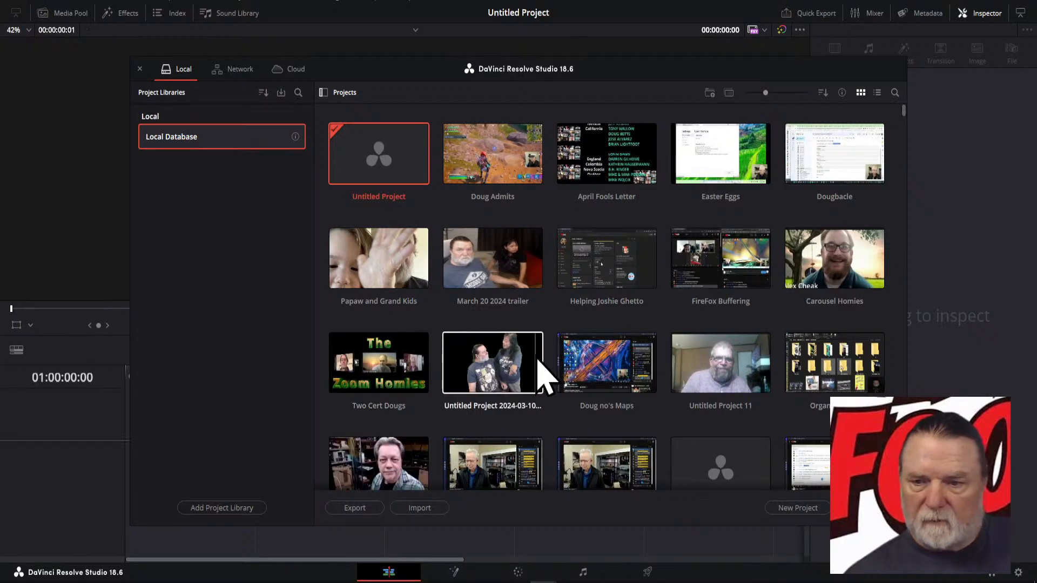
{"action": "left_click", "coordinate": [840, 276]}
{"action": "double_click", "coordinate": [839, 265]}
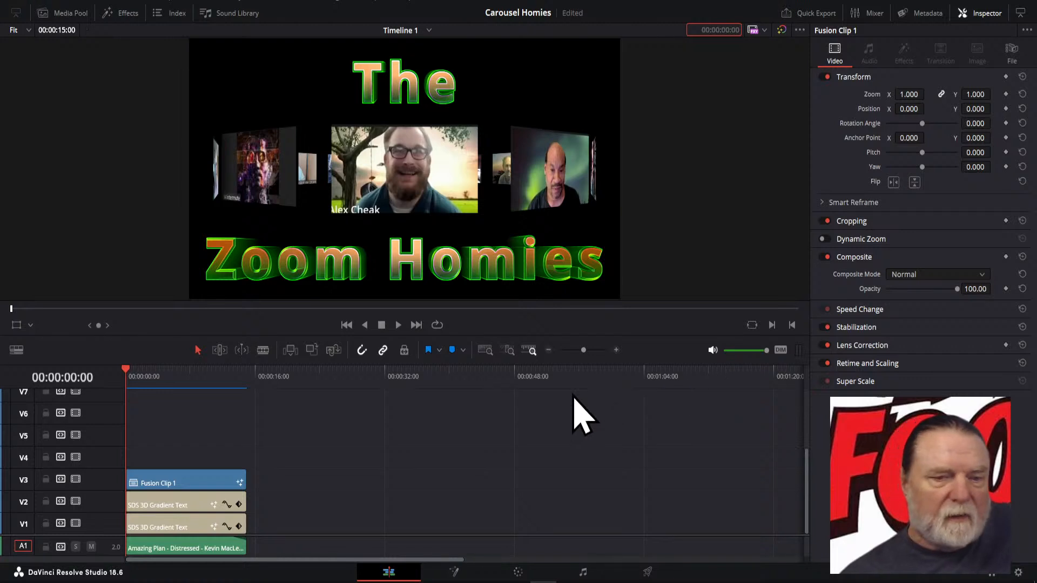
- Enlarge the viewer, play the Zoom Homies carousel, and make audio track A1 taller to show its waveform
{"action": "left_click_drag", "start_coordinate": [477, 338], "coordinate": [477, 419]}
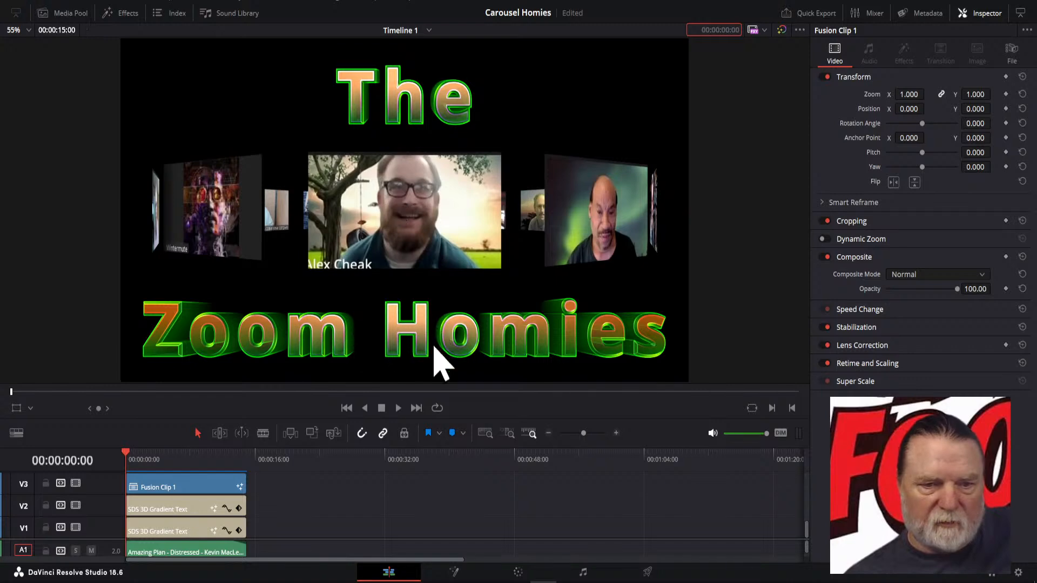
{"action": "left_click", "coordinate": [400, 412]}
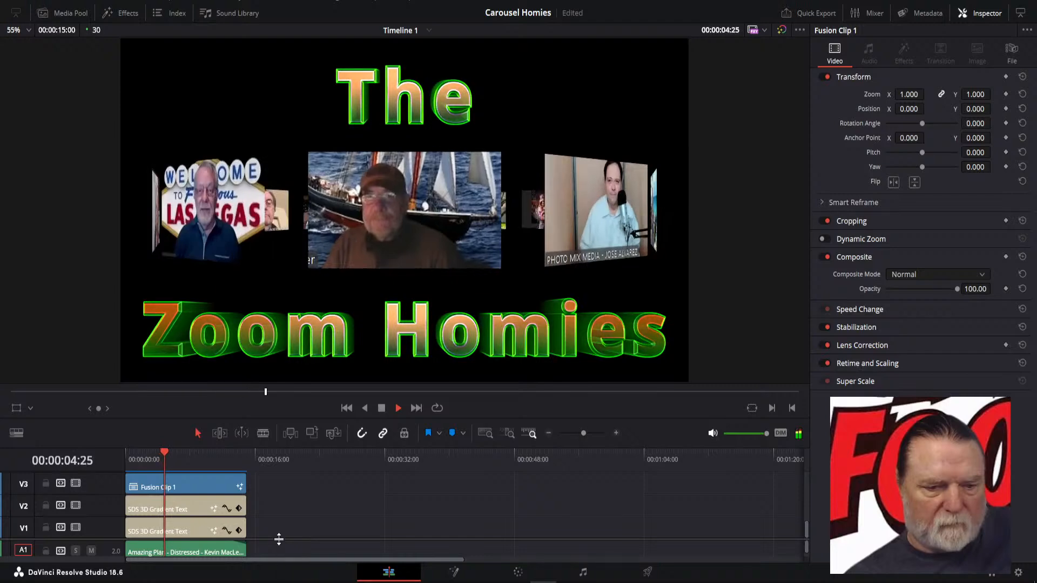
{"action": "left_click_drag", "start_coordinate": [278, 525], "coordinate": [269, 435]}
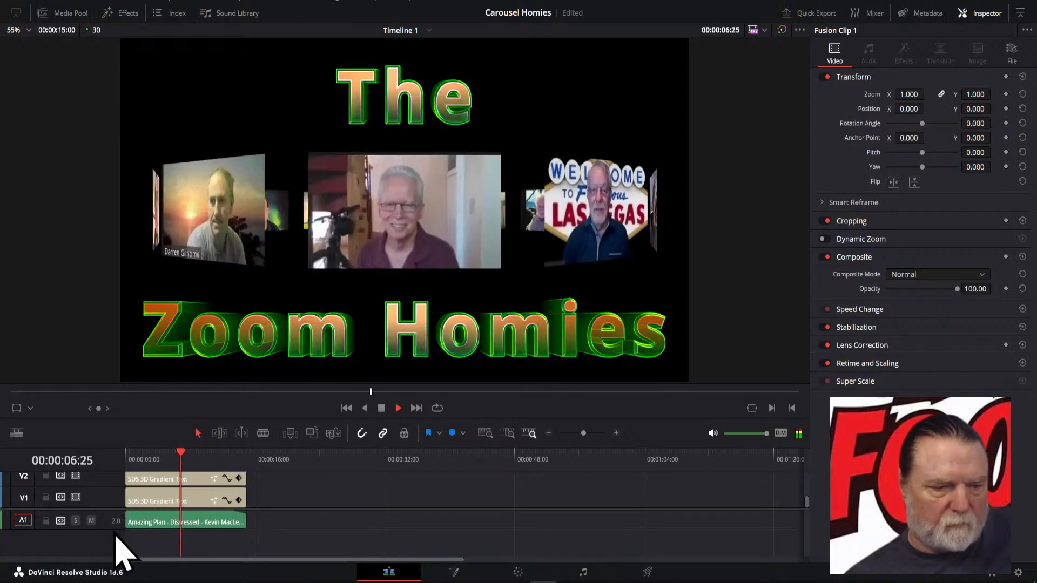
{"action": "left_click_drag", "start_coordinate": [112, 528], "coordinate": [116, 567]}
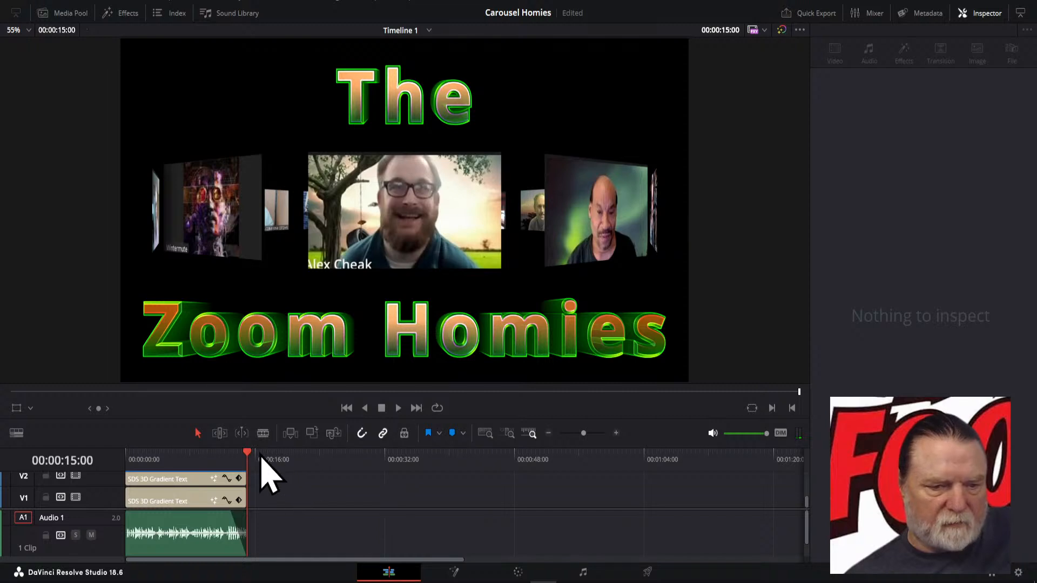
- Return the playhead to 00:00:00:00, reveal video track V3, and replay the carousel animation
{"action": "left_click_drag", "start_coordinate": [249, 456], "coordinate": [128, 463]}
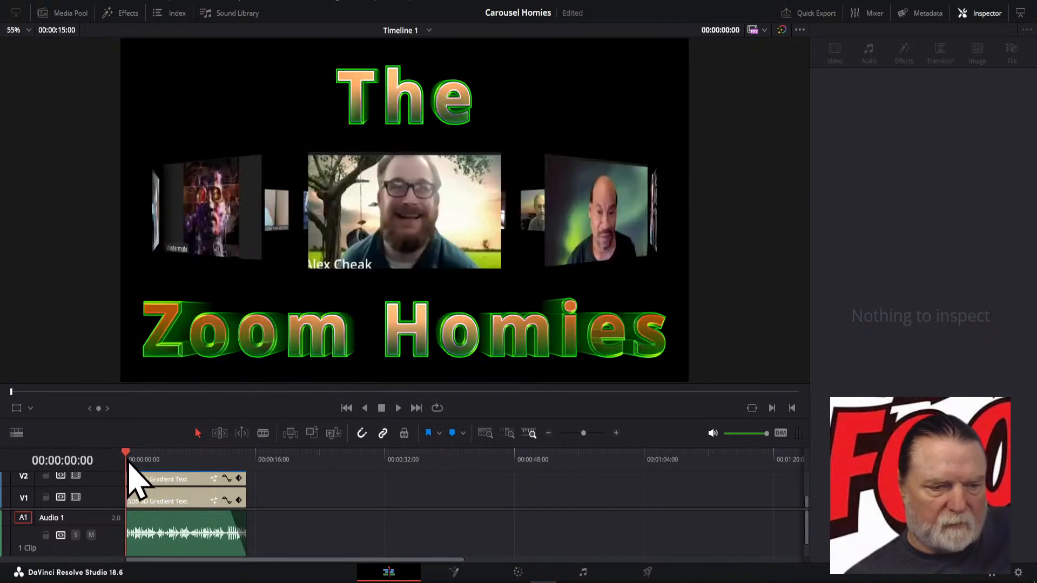
{"action": "left_click", "coordinate": [138, 479]}
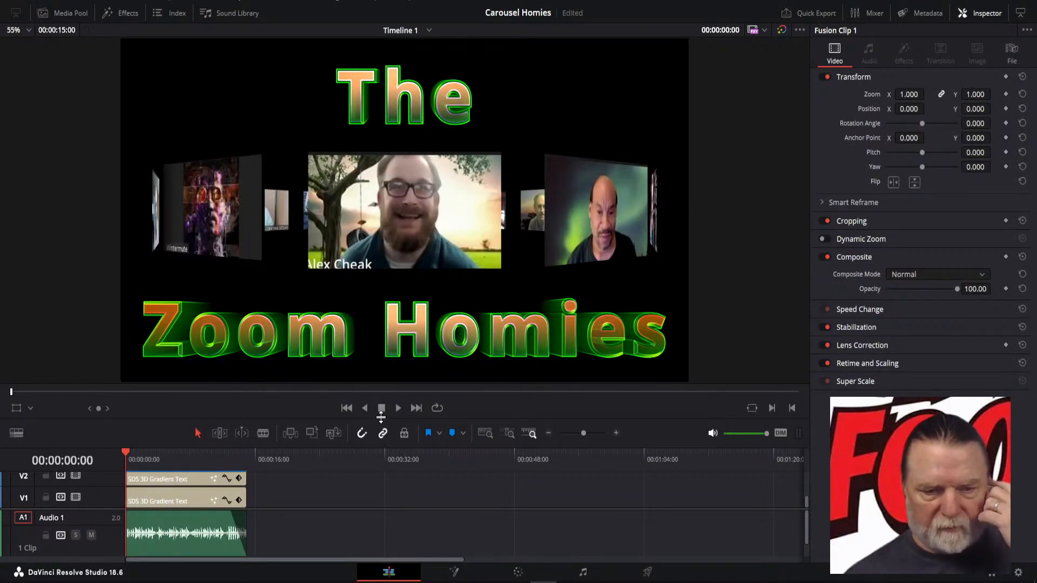
{"action": "left_click_drag", "start_coordinate": [381, 420], "coordinate": [374, 527]}
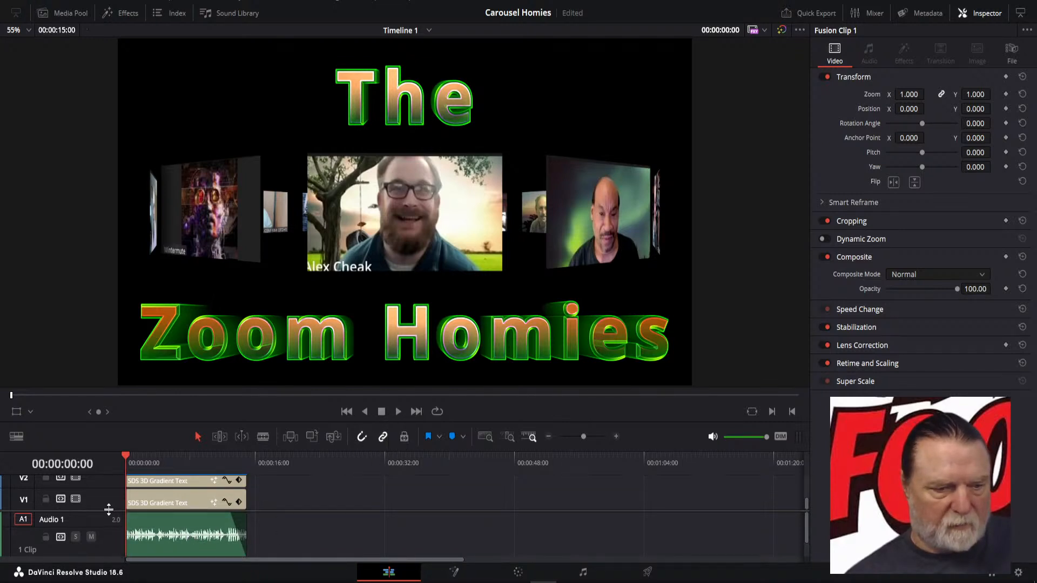
{"action": "left_click_drag", "start_coordinate": [108, 510], "coordinate": [105, 571]}
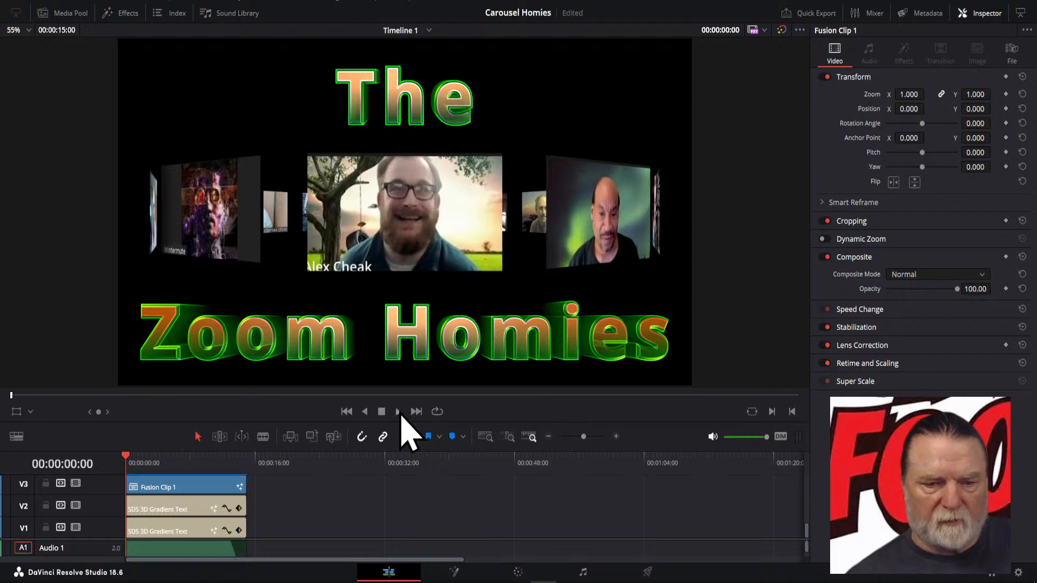
{"action": "left_click", "coordinate": [400, 419]}
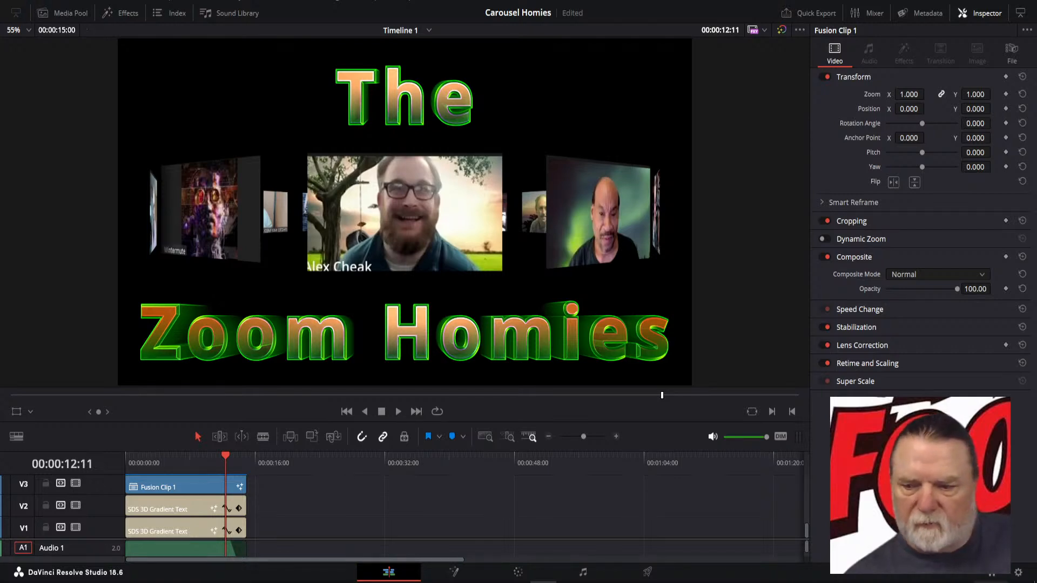
- Close the Carousel Homies project and open the empty Untitled Project
{"action": "left_click", "coordinate": [992, 575]}
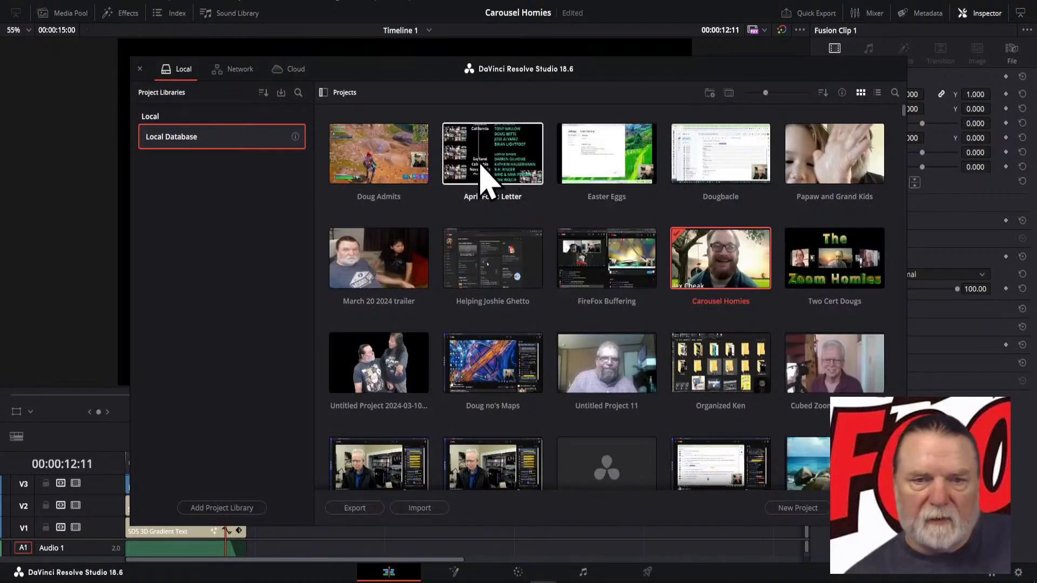
{"action": "right_click", "coordinate": [720, 266]}
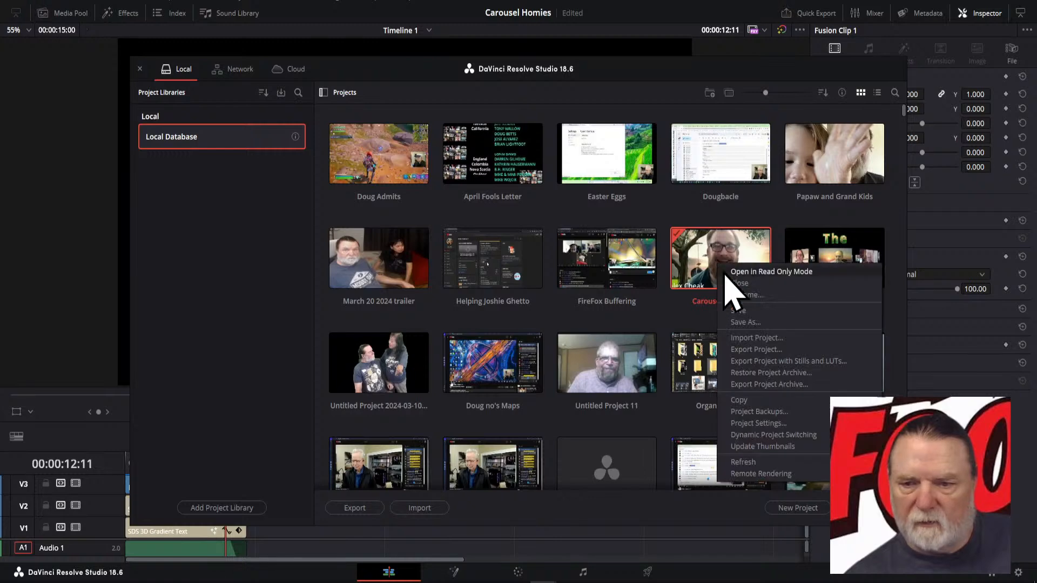
{"action": "left_click", "coordinate": [740, 283]}
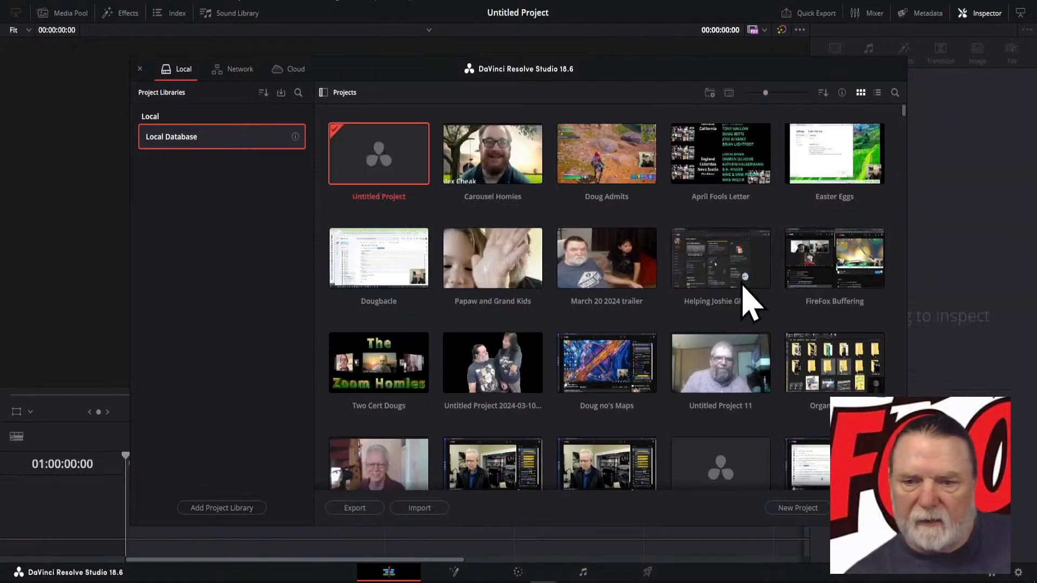
{"action": "double_click", "coordinate": [386, 145]}
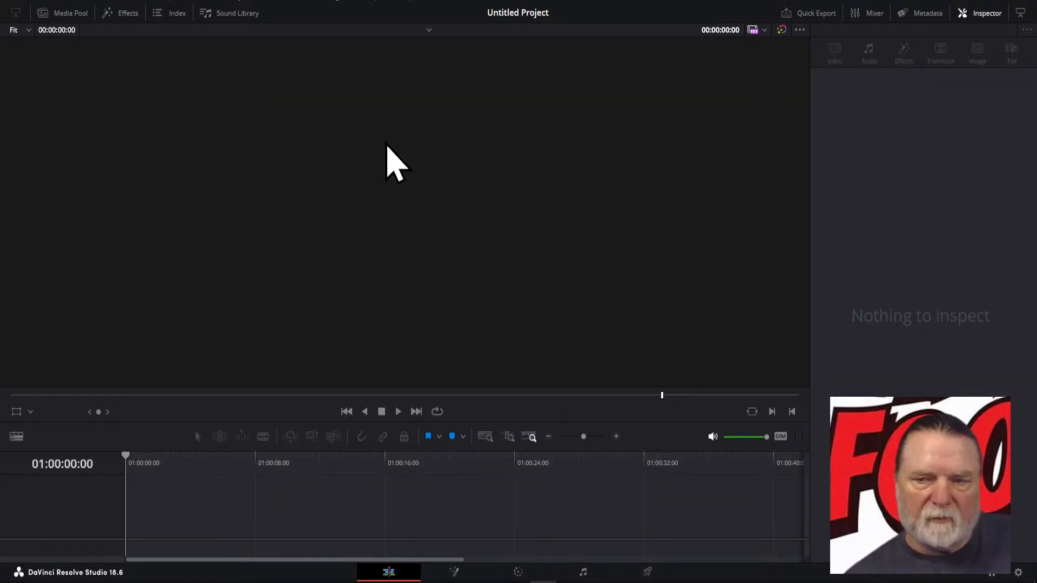
{"action": "left_click", "coordinate": [74, 15]}
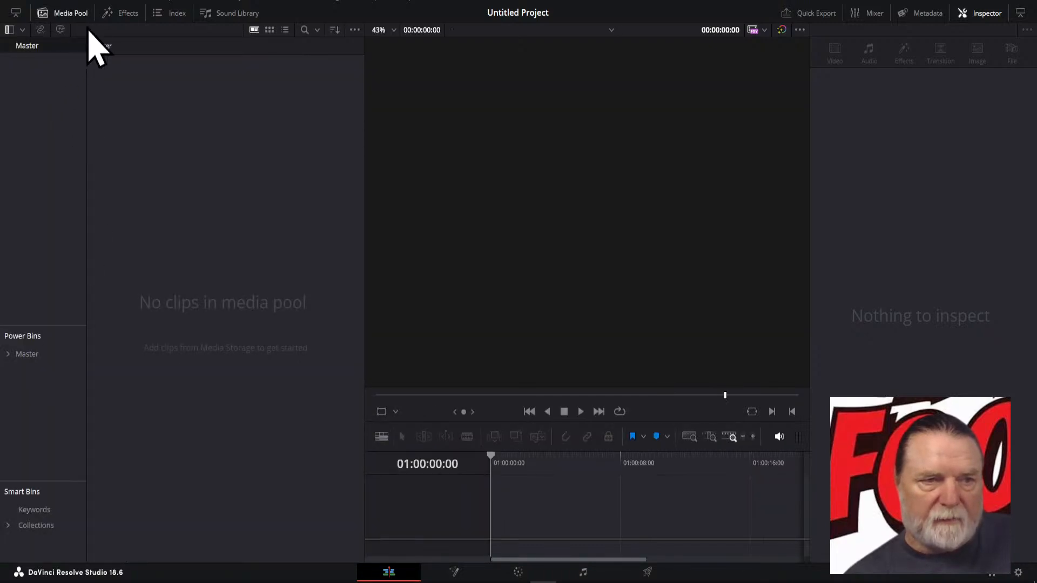
{"action": "left_click", "coordinate": [77, 20]}
{"action": "left_click", "coordinate": [79, 19]}
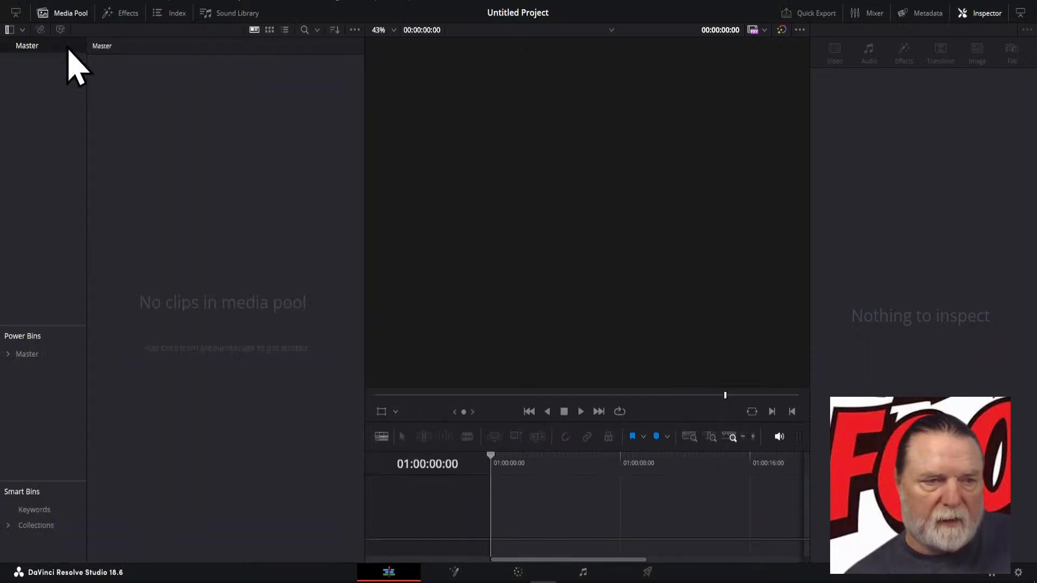
{"action": "right_click", "coordinate": [153, 170]}
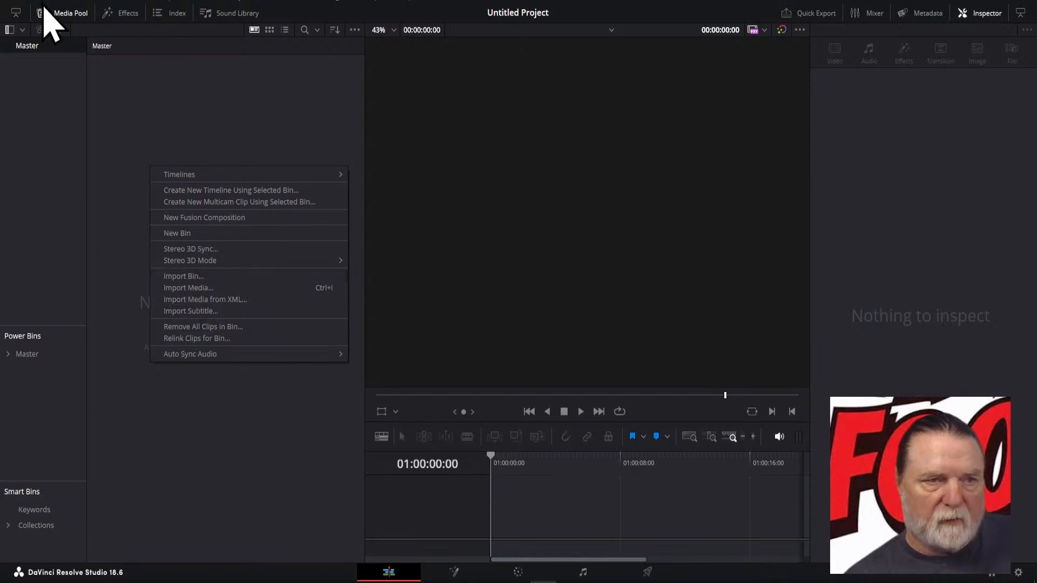
{"action": "left_click", "coordinate": [67, 12]}
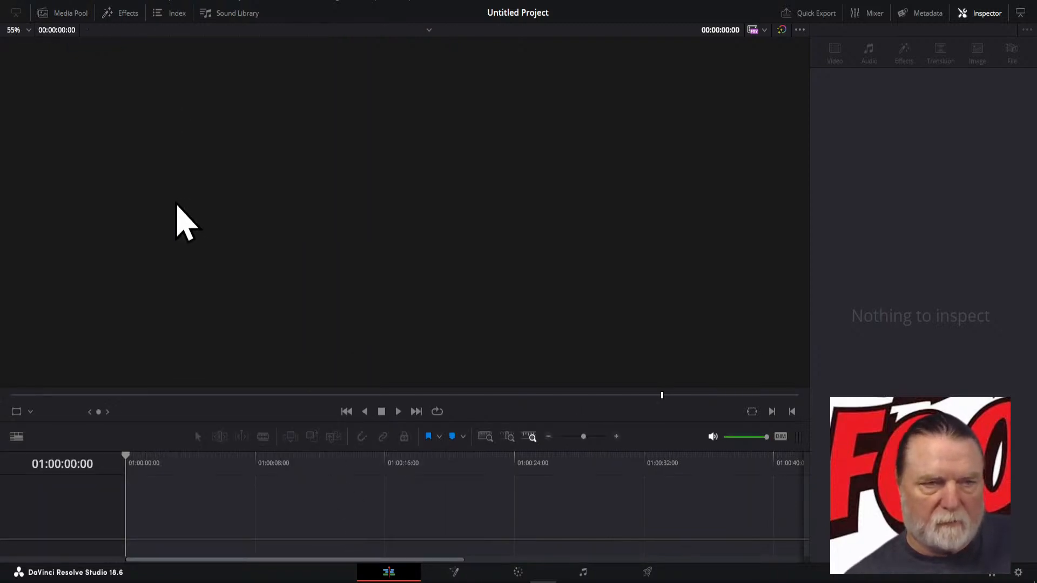
- Add a Text+ title to the empty timeline, starting about five seconds in
{"action": "left_click", "coordinate": [126, 14]}
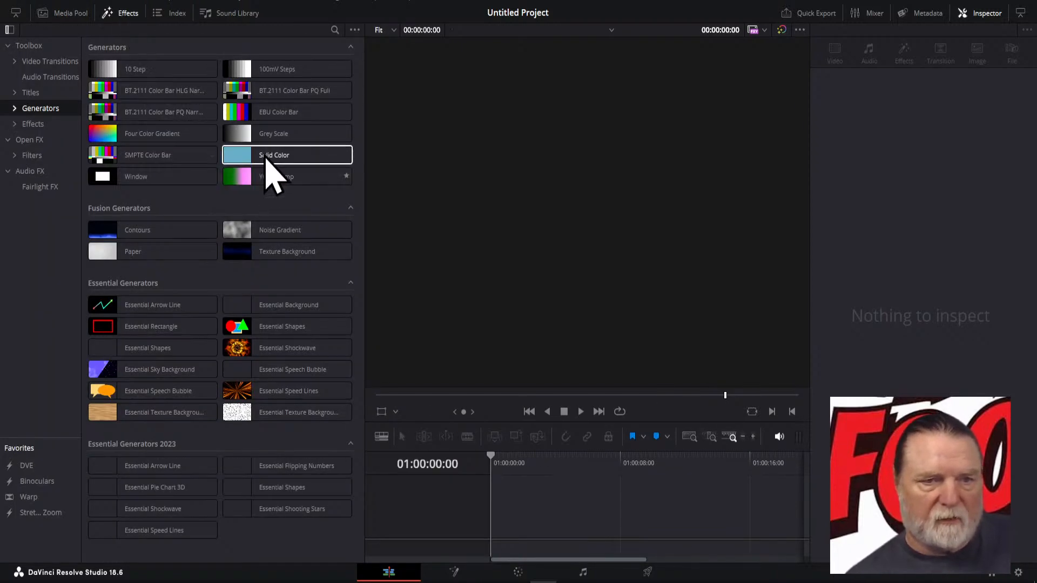
{"action": "left_click", "coordinate": [30, 92]}
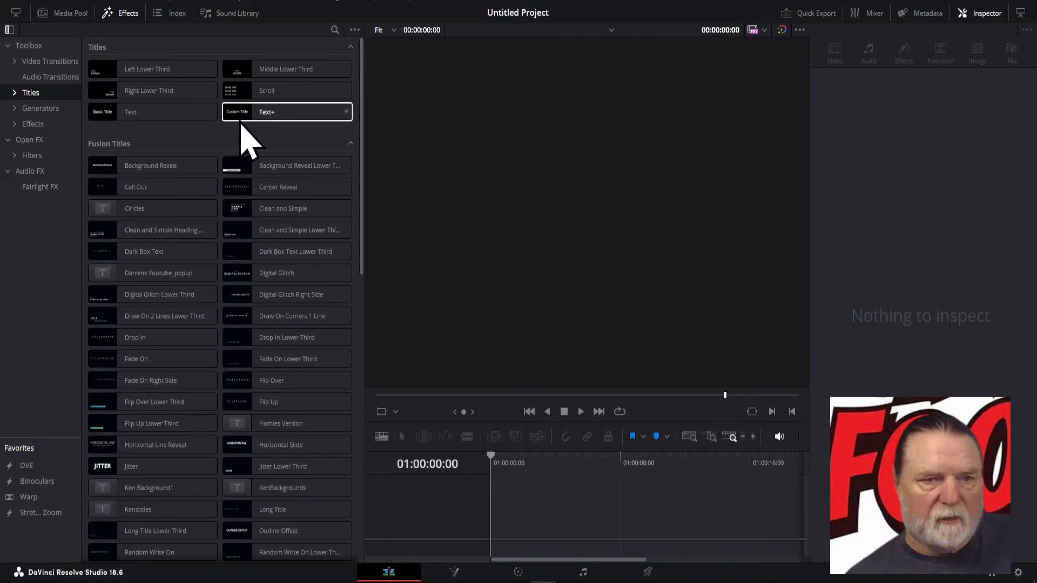
{"action": "left_click", "coordinate": [261, 114]}
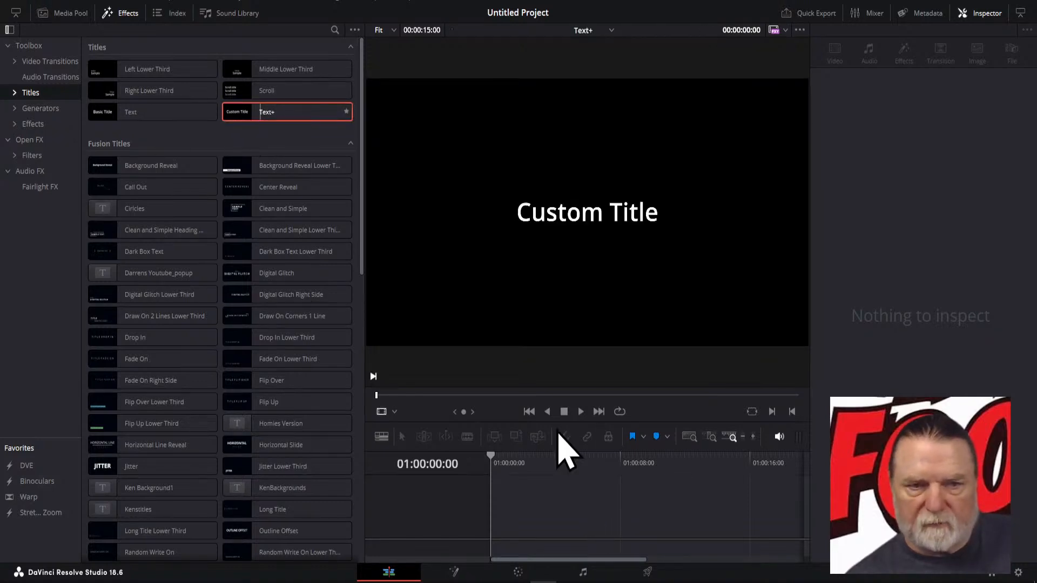
{"action": "left_click_drag", "start_coordinate": [259, 114], "coordinate": [530, 533]}
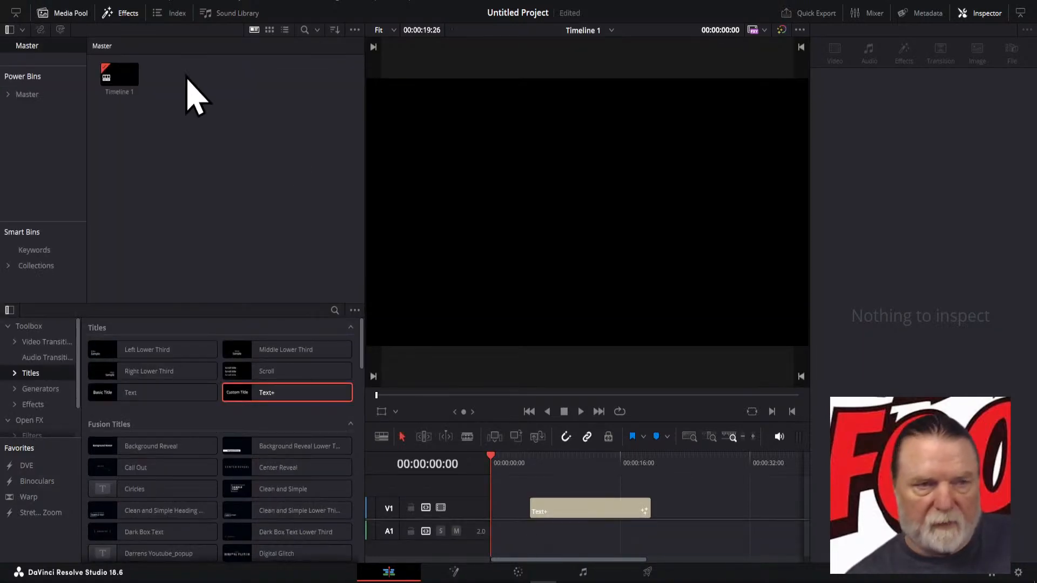
- Hide the media pool and the effects library to give the viewer and timeline full width
{"action": "left_click", "coordinate": [113, 14]}
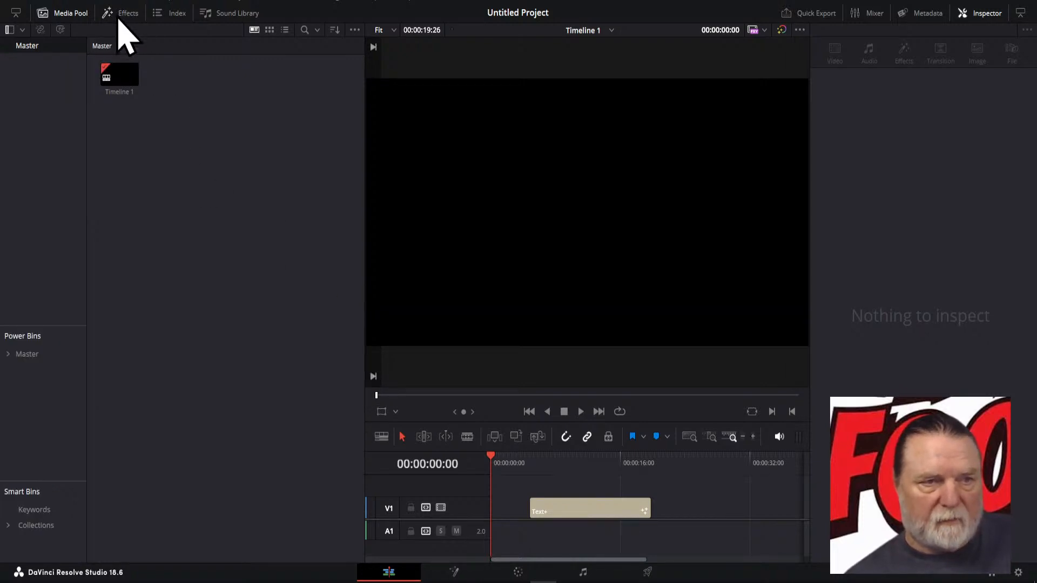
{"action": "left_click", "coordinate": [110, 14]}
{"action": "left_click", "coordinate": [77, 13]}
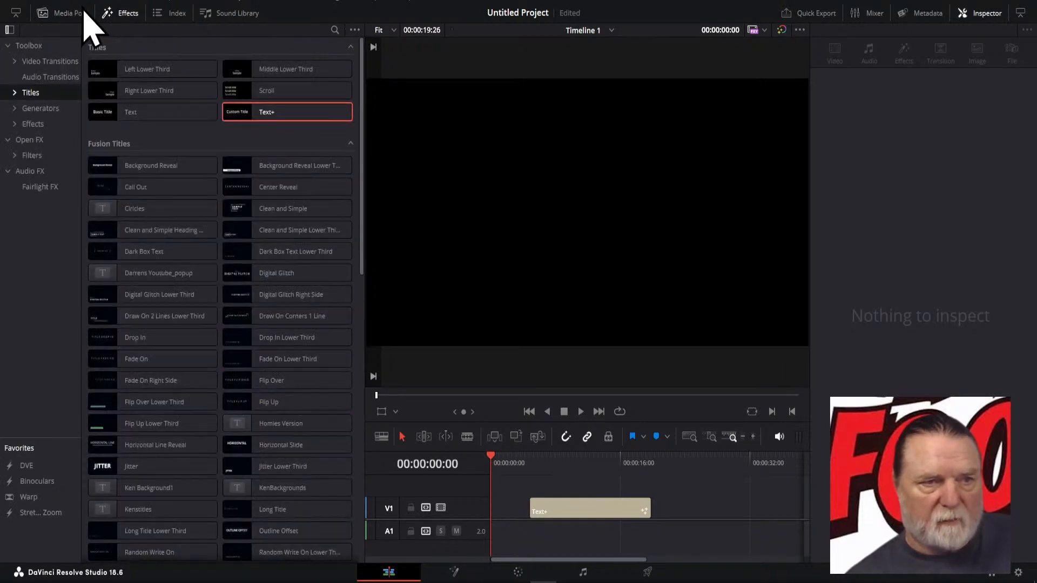
{"action": "left_click", "coordinate": [115, 14]}
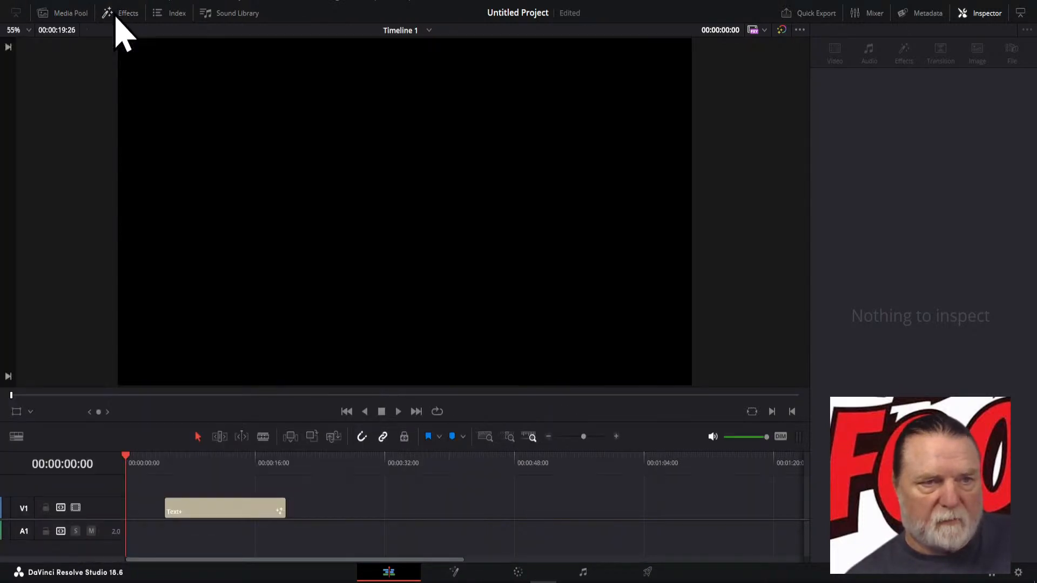
- Move the Text+ clip on track V1 to start at 00:00:15:06 and place the playhead on its start
{"action": "left_click", "coordinate": [245, 510]}
{"action": "left_click_drag", "start_coordinate": [237, 509], "coordinate": [336, 514]}
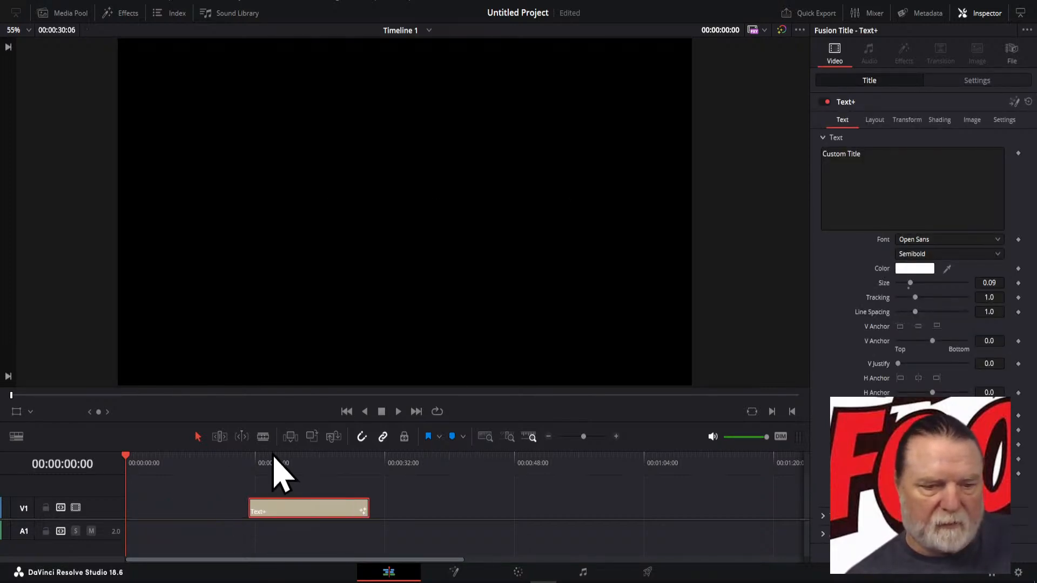
{"action": "left_click", "coordinate": [251, 463]}
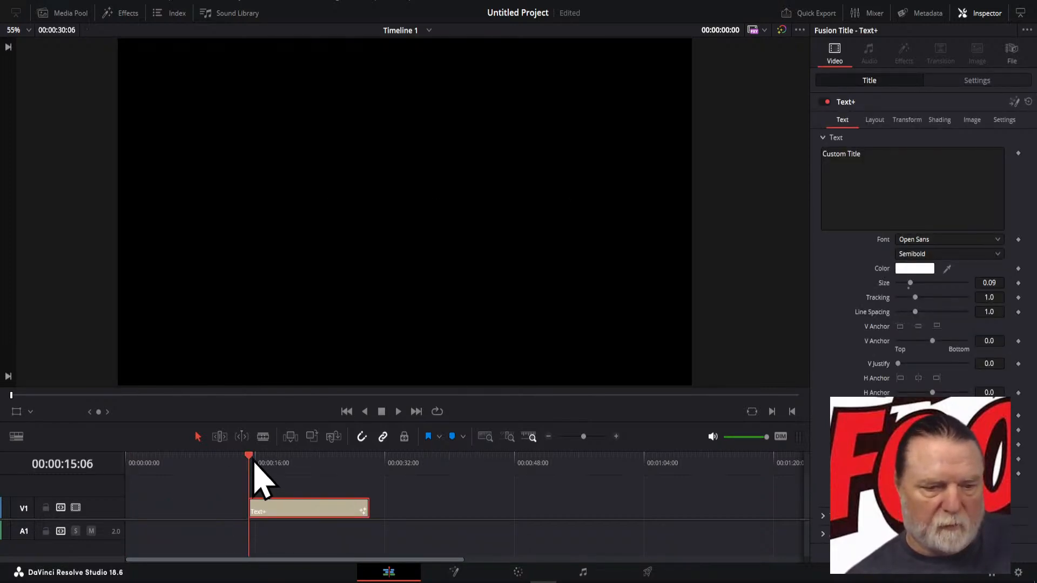
- Replace the Text+ title's wording with "Some Text"
{"action": "left_click", "coordinate": [868, 164]}
{"action": "key", "text": "BackSpace"}
{"action": "key", "text": "BackSpace"}
{"action": "key", "text": "BackSpace"}
{"action": "key", "text": "BackSpace"}
{"action": "key", "text": "BackSpace"}
{"action": "key", "text": "BackSpace"}
{"action": "key", "text": "BackSpace"}
{"action": "key", "text": "BackSpace"}
{"action": "key", "text": "BackSpace"}
{"action": "key", "text": "BackSpace"}
{"action": "key", "text": "BackSpace"}
{"action": "key", "text": "BackSpace"}
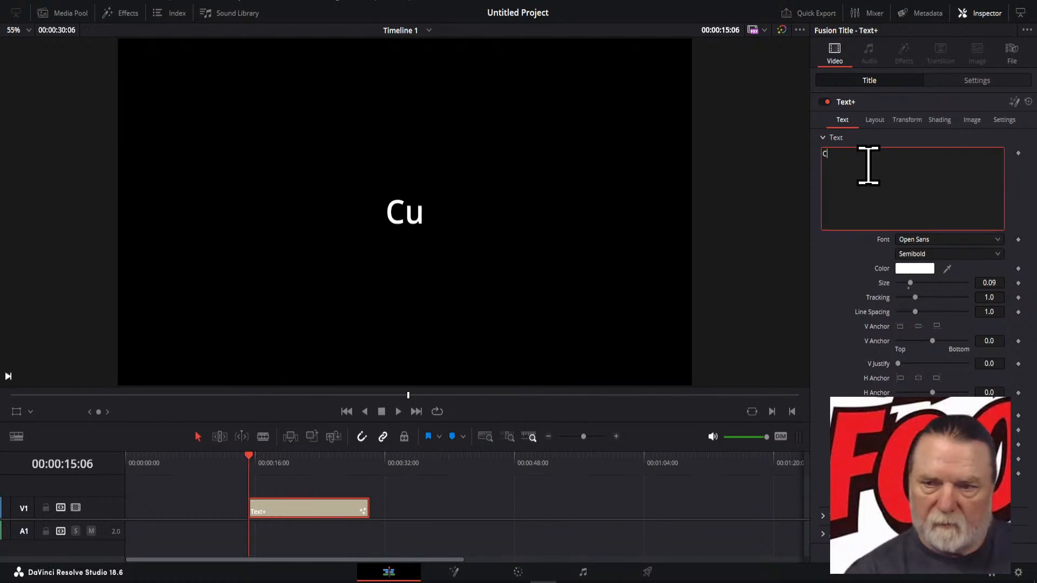
{"action": "type", "text": "Some Text"}
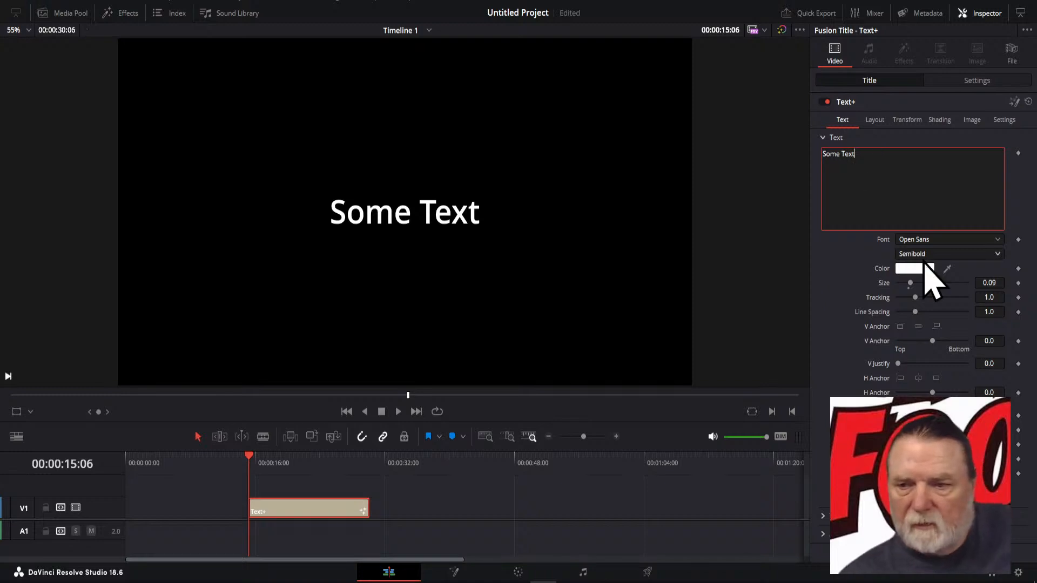
- Set the Text+ title's font to Nonfiction 5
{"action": "left_click", "coordinate": [962, 242]}
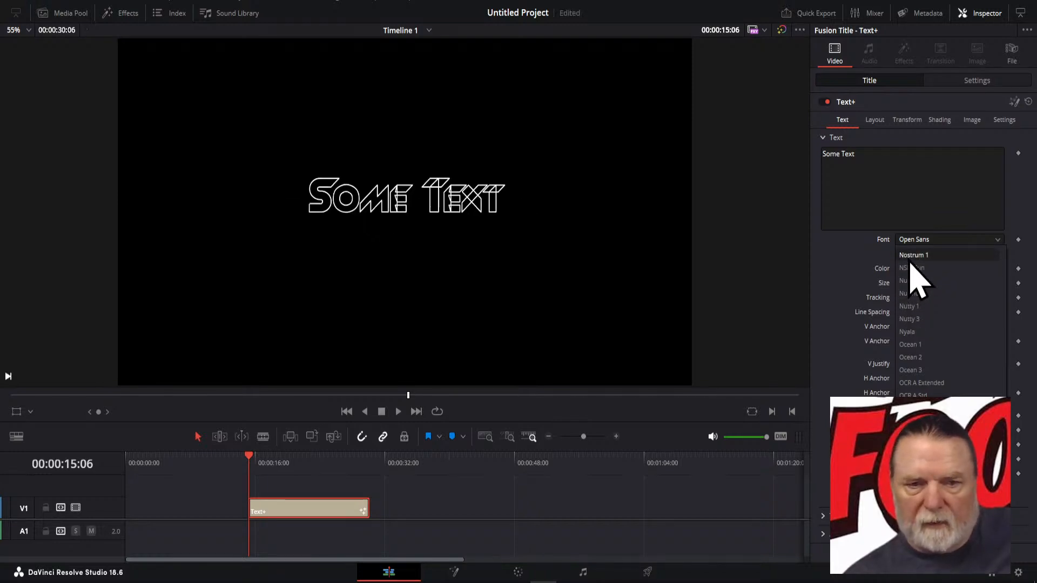
{"action": "scroll", "coordinate": [916, 278], "scroll_direction": "up", "scroll_amount": 2}
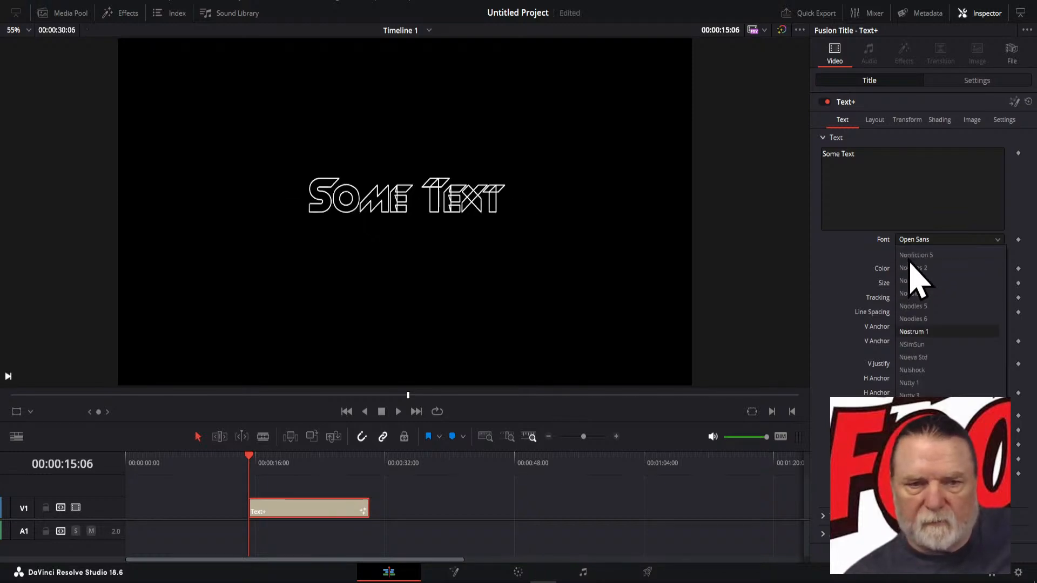
{"action": "left_click", "coordinate": [913, 256]}
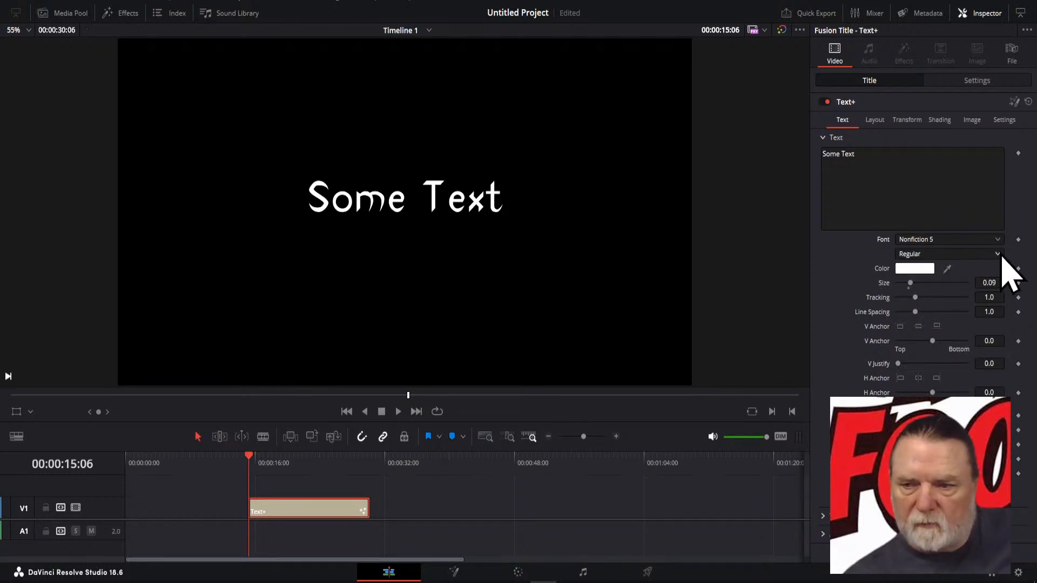
{"action": "left_click", "coordinate": [1001, 255]}
{"action": "left_click", "coordinate": [1001, 256]}
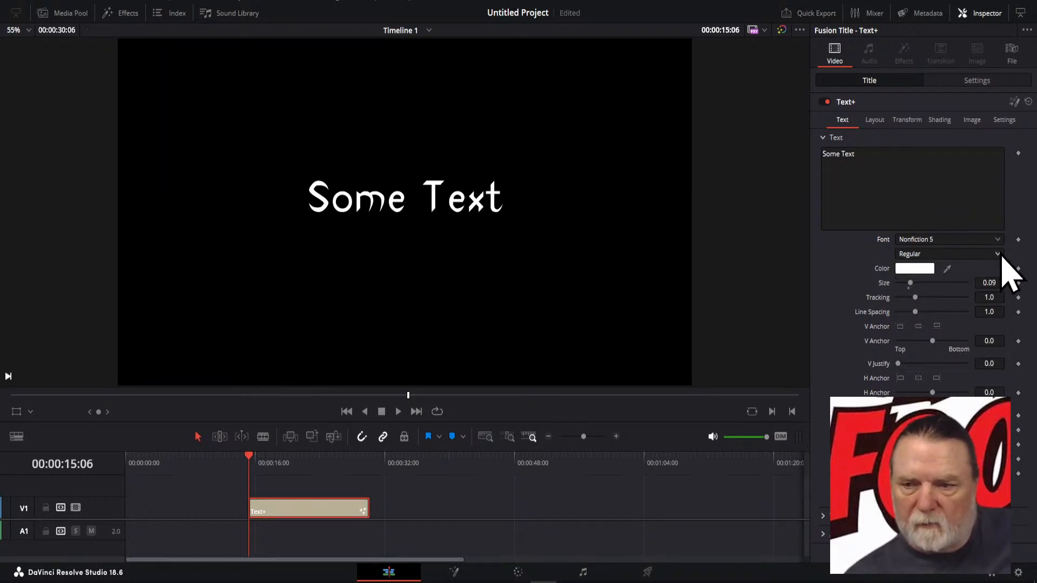
- Increase the title's size to 0.1715 and its tracking to 1.071
{"action": "left_click_drag", "start_coordinate": [911, 283], "coordinate": [991, 283]}
{"action": "left_click", "coordinate": [977, 283]}
{"action": "left_click_drag", "start_coordinate": [915, 297], "coordinate": [916, 298]}
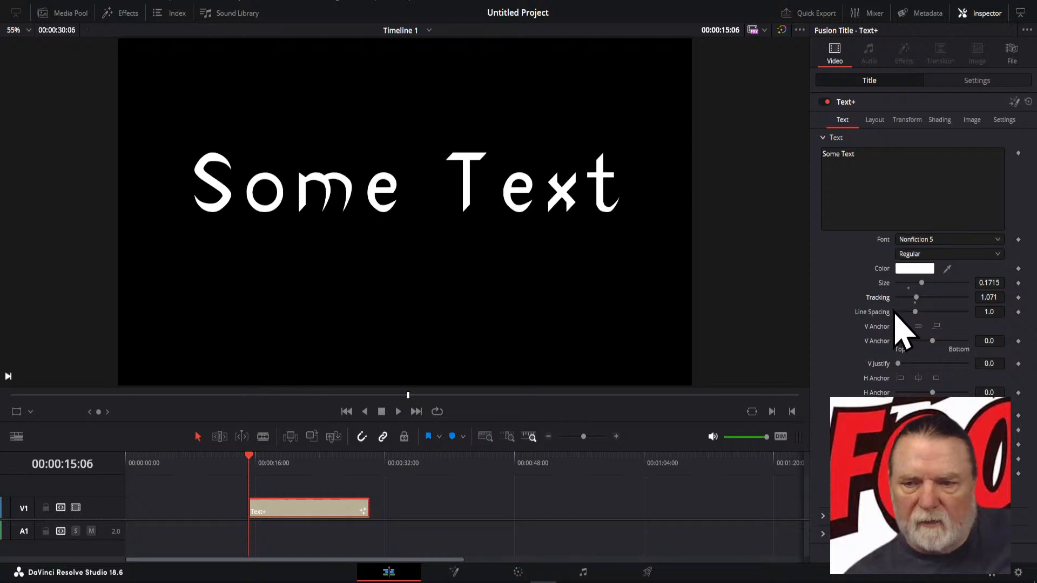
- Add the lines "Some More" and "Text" below "Some Text" and set the line spacing to 0.976
{"action": "left_click", "coordinate": [866, 152]}
{"action": "key", "text": "Return"}
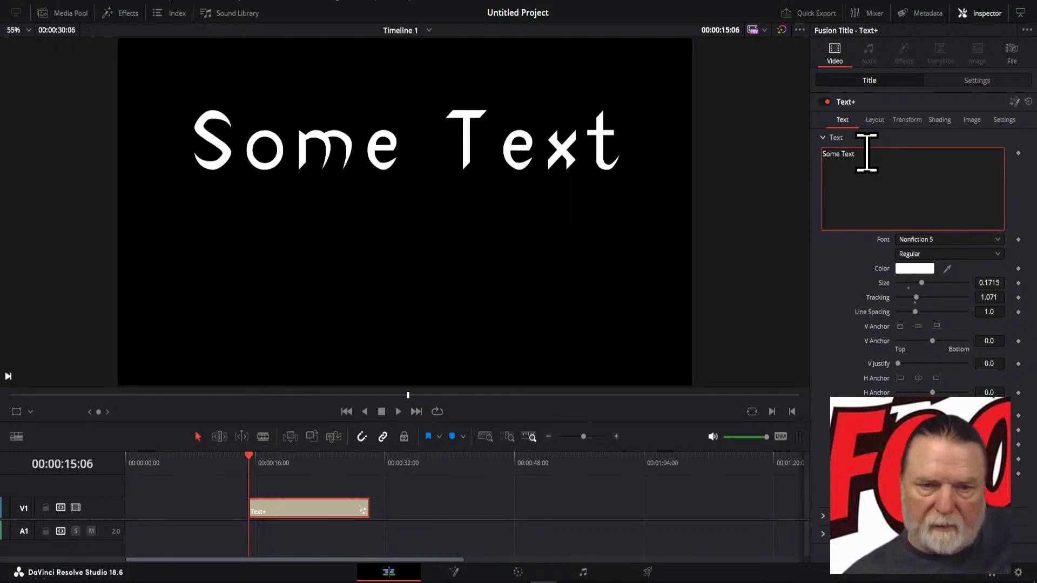
{"action": "type", "text": "S"}
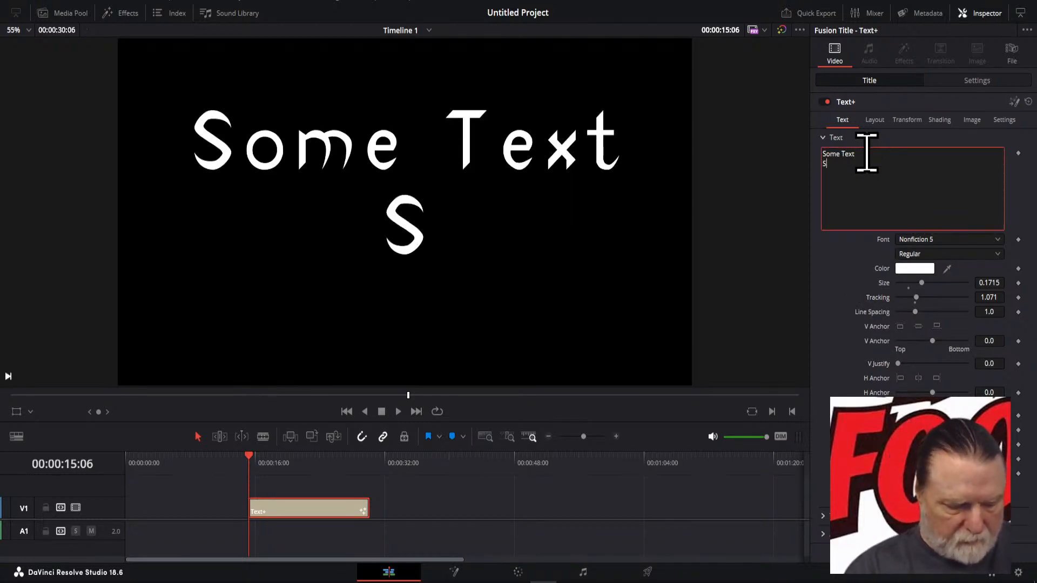
{"action": "type", "text": "ome Mor"}
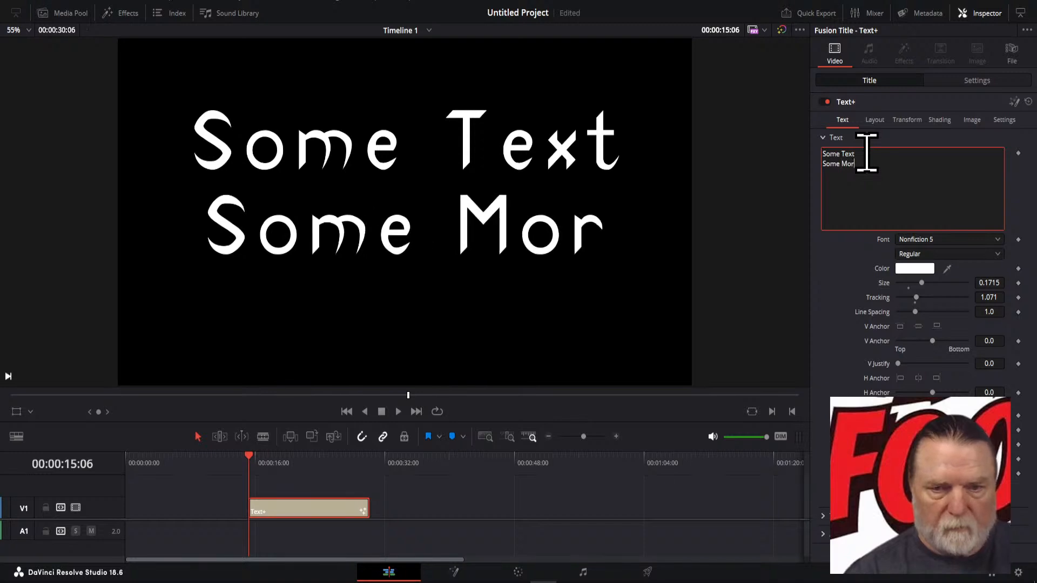
{"action": "type", "text": "e Text"}
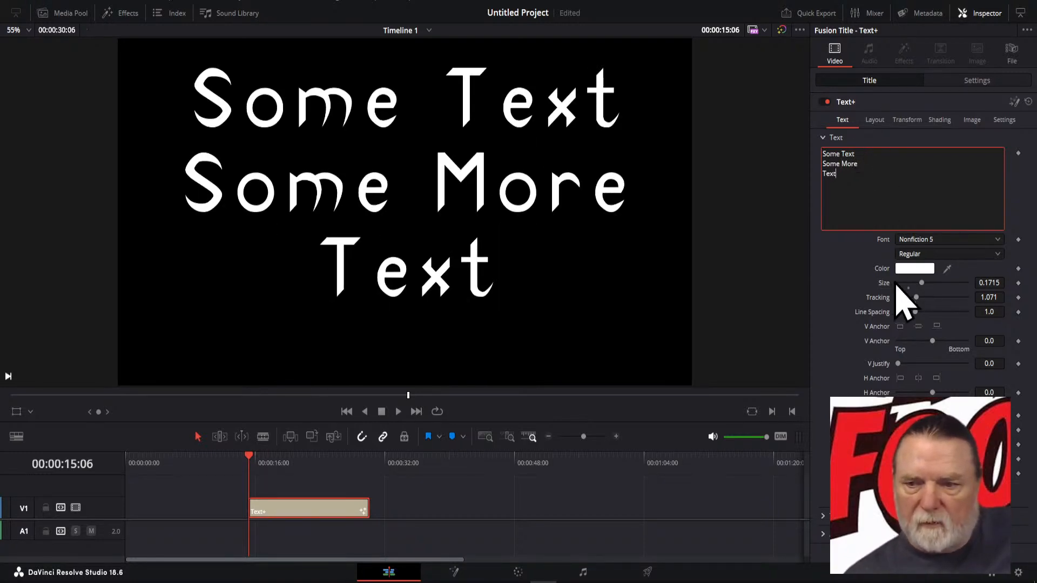
{"action": "mouse_move", "coordinate": [916, 316]}
{"action": "left_mouse_down"}
{"action": "mouse_move", "coordinate": [924, 314]}
{"action": "mouse_move", "coordinate": [916, 312]}
{"action": "left_mouse_up"}
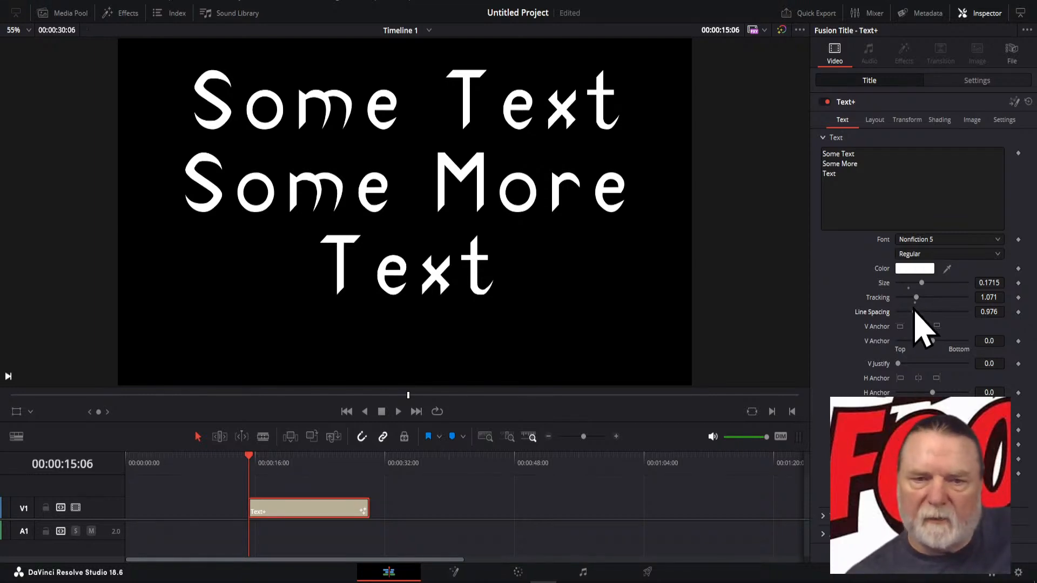
{"action": "left_click", "coordinate": [911, 270]}
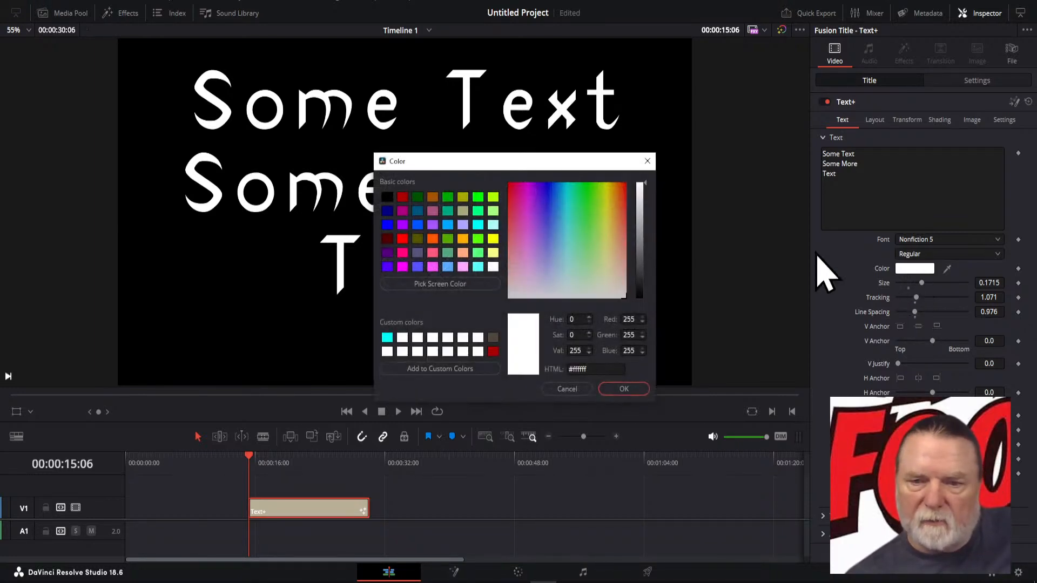
{"action": "left_click_drag", "start_coordinate": [591, 169], "coordinate": [930, 322]}
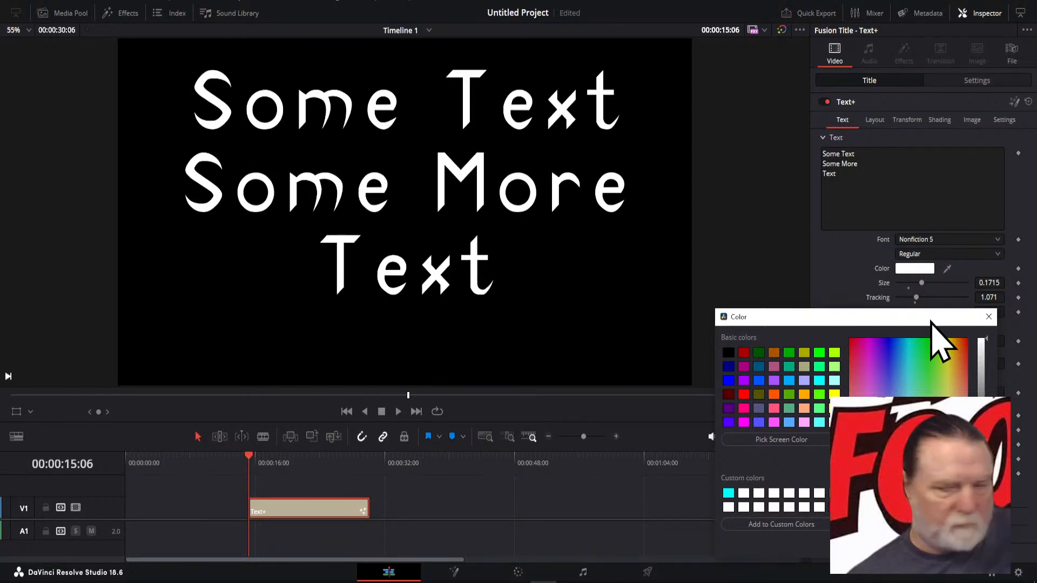
{"action": "left_click_drag", "start_coordinate": [930, 323], "coordinate": [216, 343]}
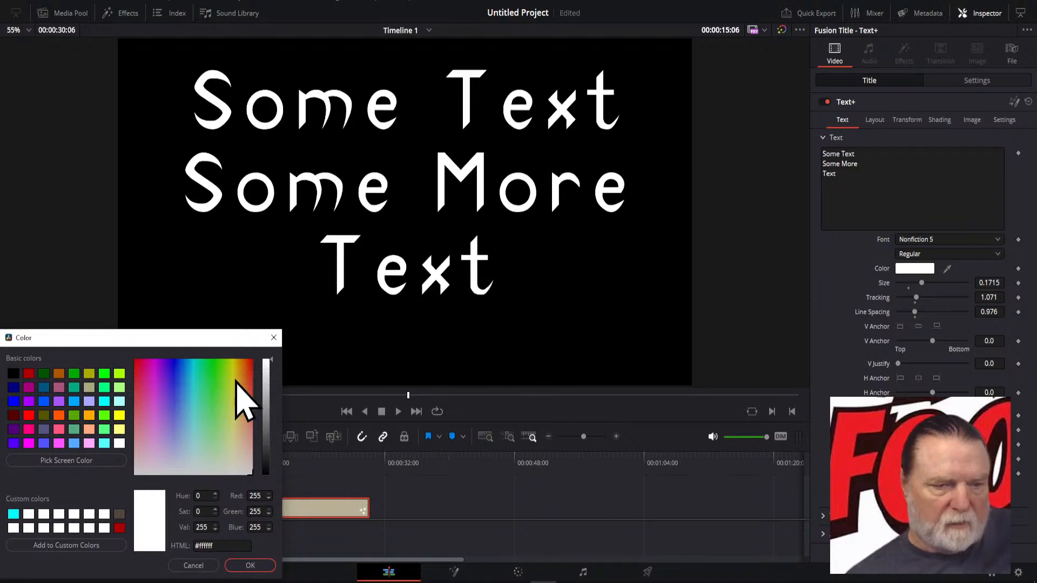
{"action": "mouse_move", "coordinate": [236, 382]}
{"action": "left_mouse_down"}
{"action": "mouse_move", "coordinate": [243, 389]}
{"action": "mouse_move", "coordinate": [226, 382]}
{"action": "mouse_move", "coordinate": [245, 378]}
{"action": "mouse_move", "coordinate": [236, 369]}
{"action": "left_mouse_up"}
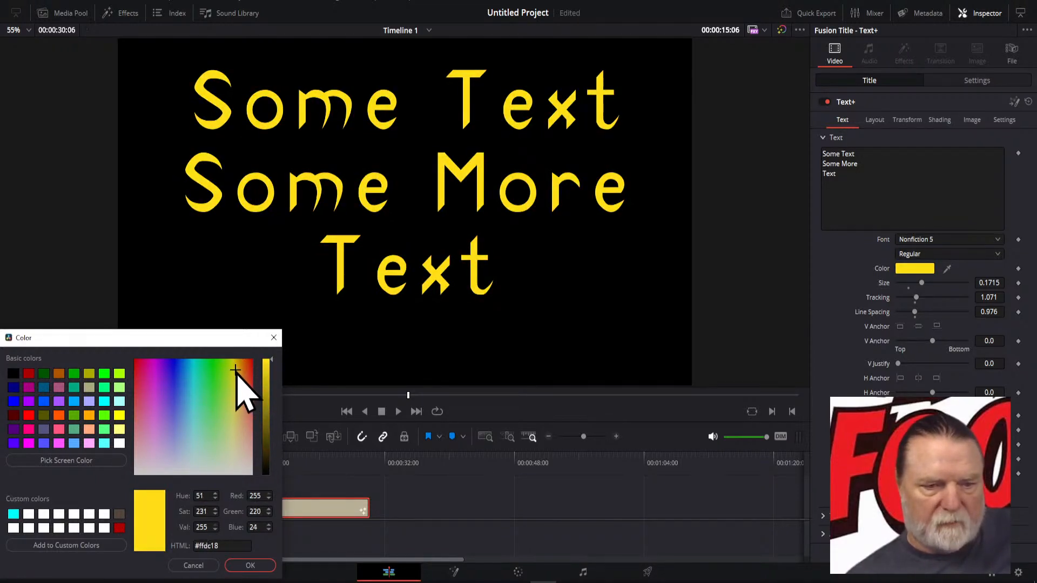
{"action": "left_click", "coordinate": [193, 565]}
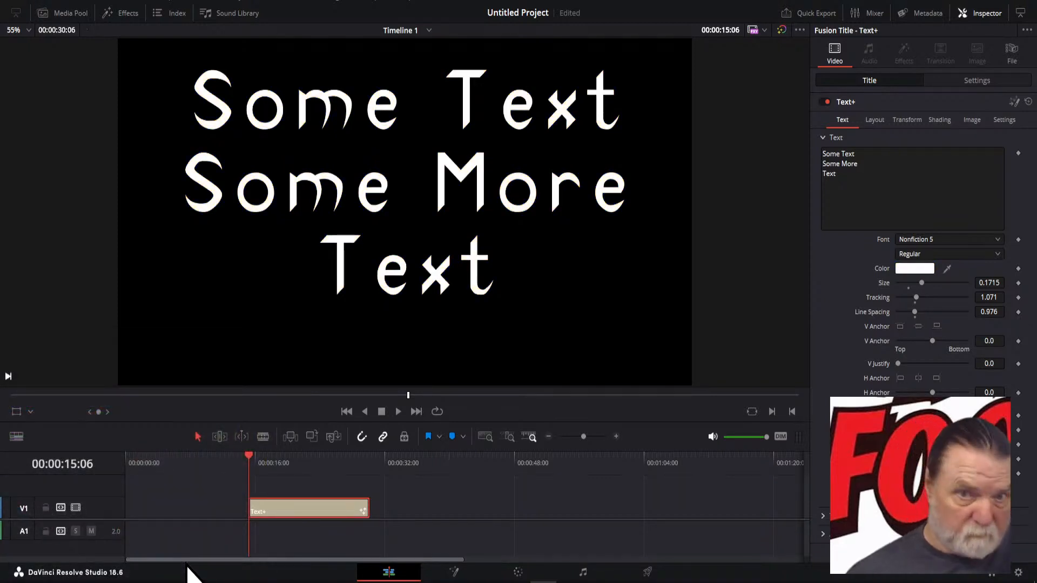
- Open the Text+ clip in the Fusion page and spread the Template and MediaOut1 nodes far apart
{"action": "right_click", "coordinate": [272, 513]}
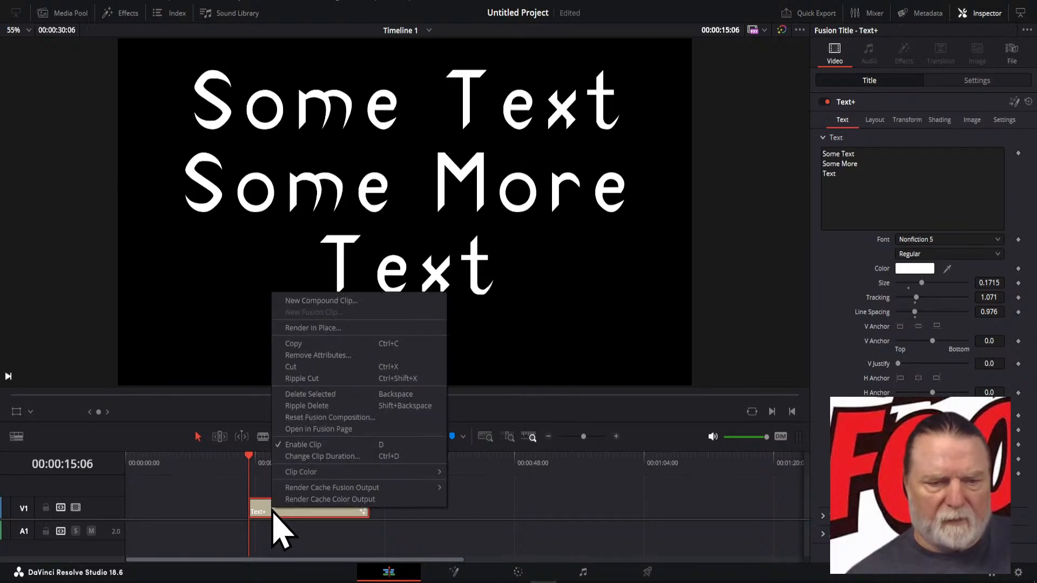
{"action": "left_click", "coordinate": [321, 430]}
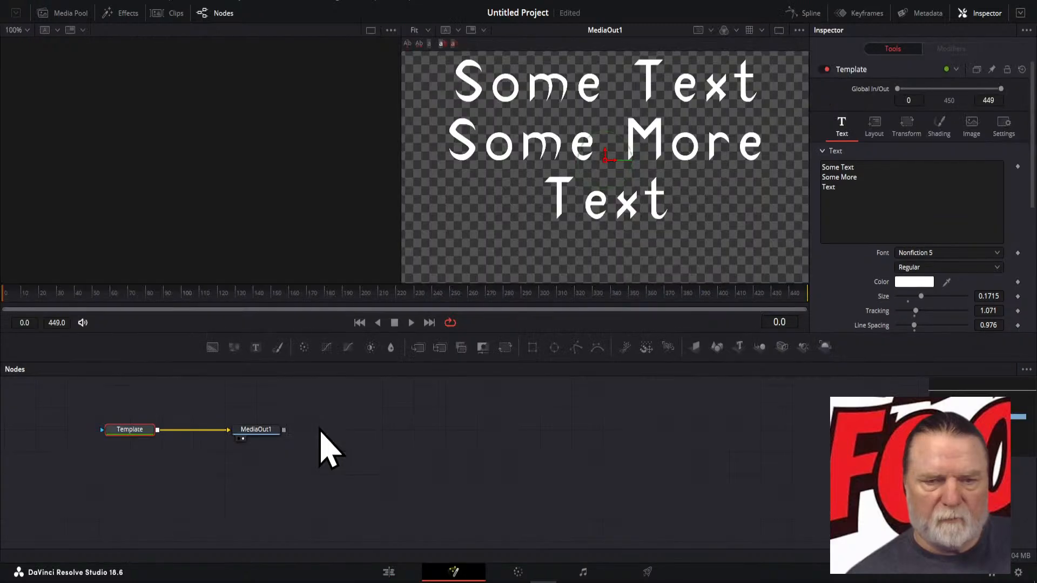
{"action": "left_click_drag", "start_coordinate": [104, 407], "coordinate": [324, 459]}
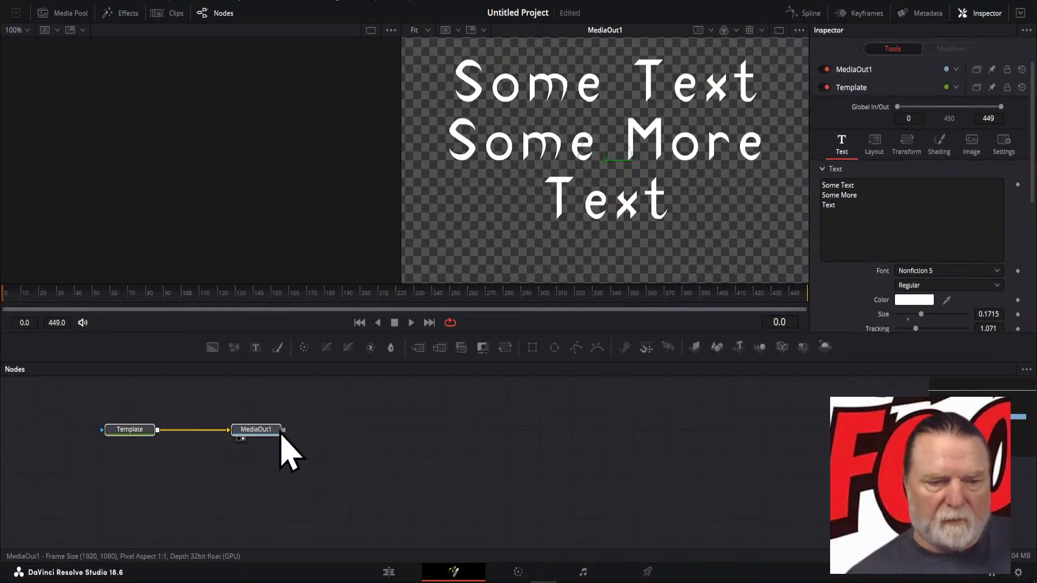
{"action": "left_click_drag", "start_coordinate": [283, 433], "coordinate": [818, 442]}
{"action": "left_click", "coordinate": [558, 469]}
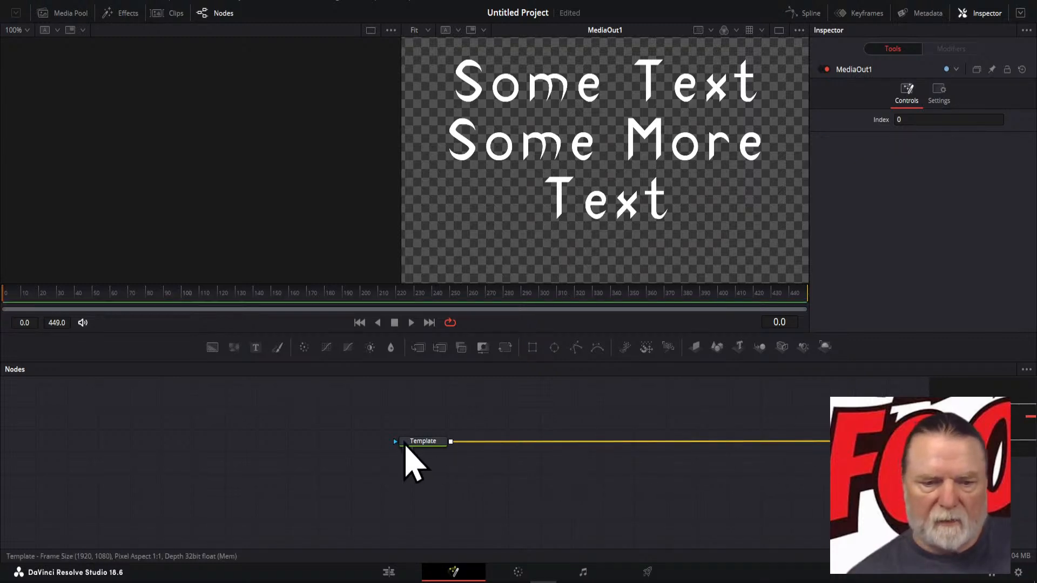
- Show the Template node in the empty viewer beside the MediaOut1 view
{"action": "left_click", "coordinate": [406, 450]}
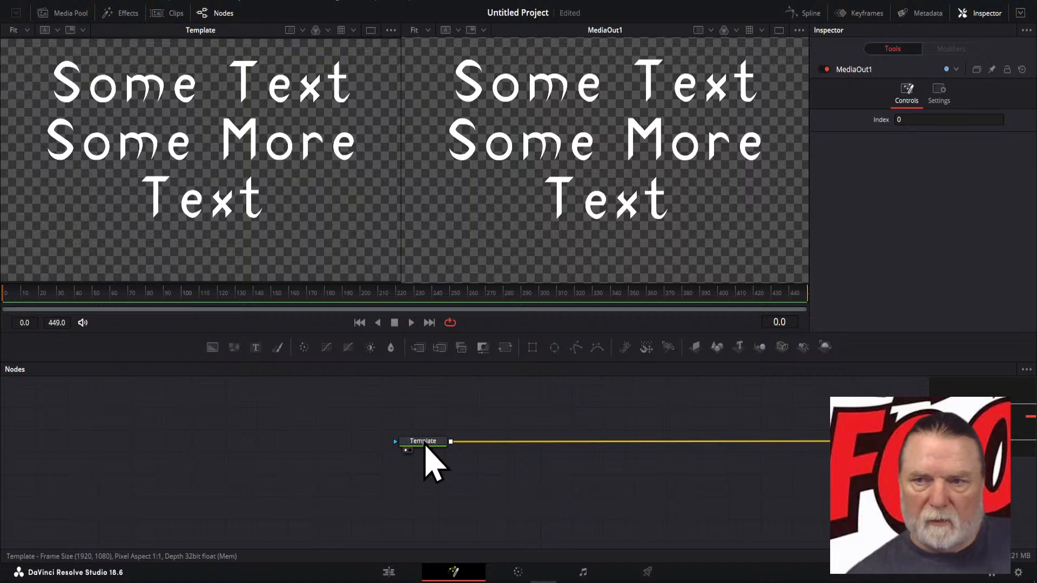
{"action": "left_click", "coordinate": [855, 74]}
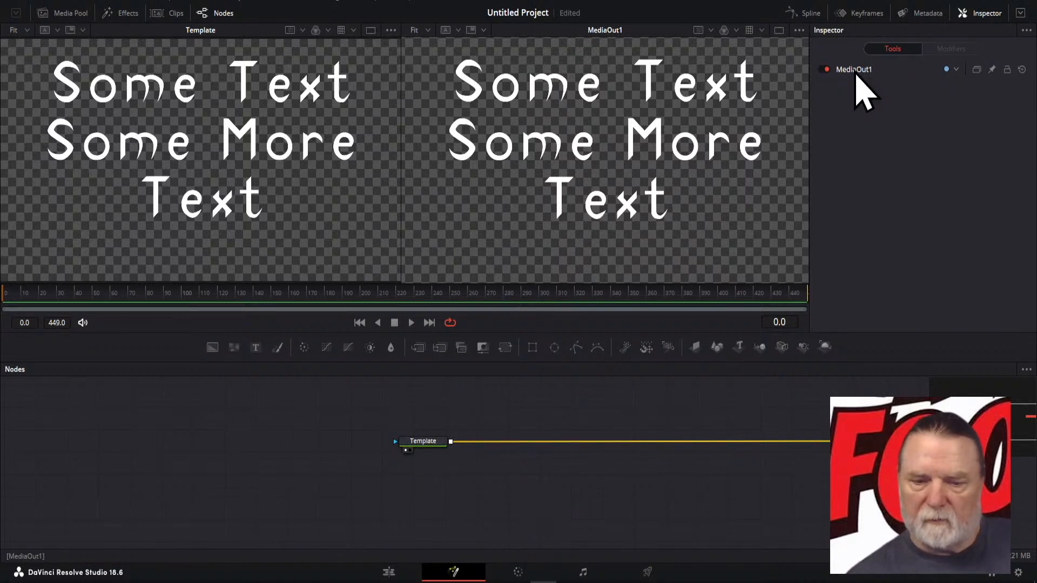
{"action": "left_click", "coordinate": [855, 74]}
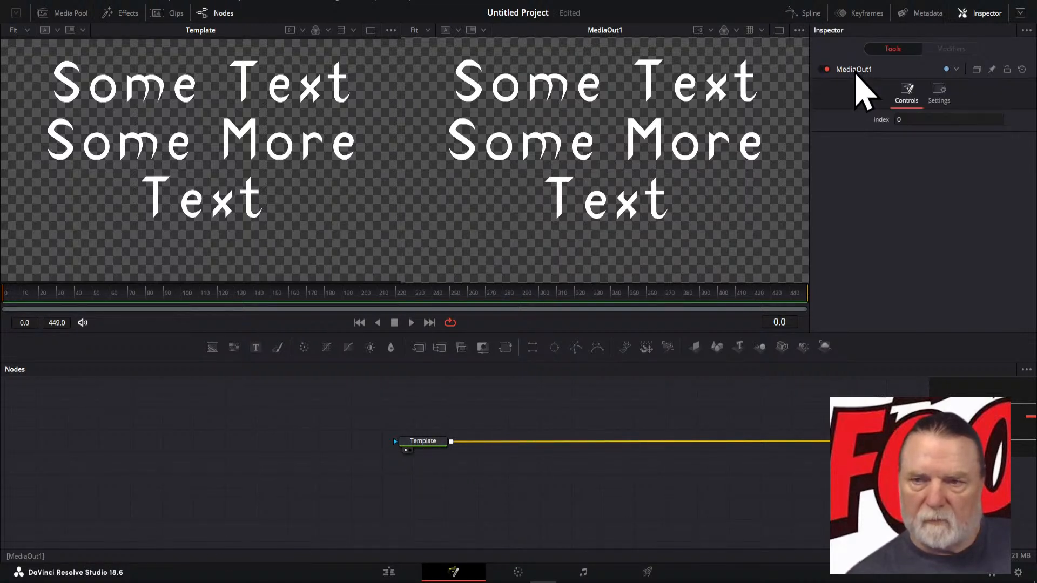
- Set the Template node's text color to light blue #8a9aff and check the title on the Edit page
{"action": "left_click", "coordinate": [427, 446]}
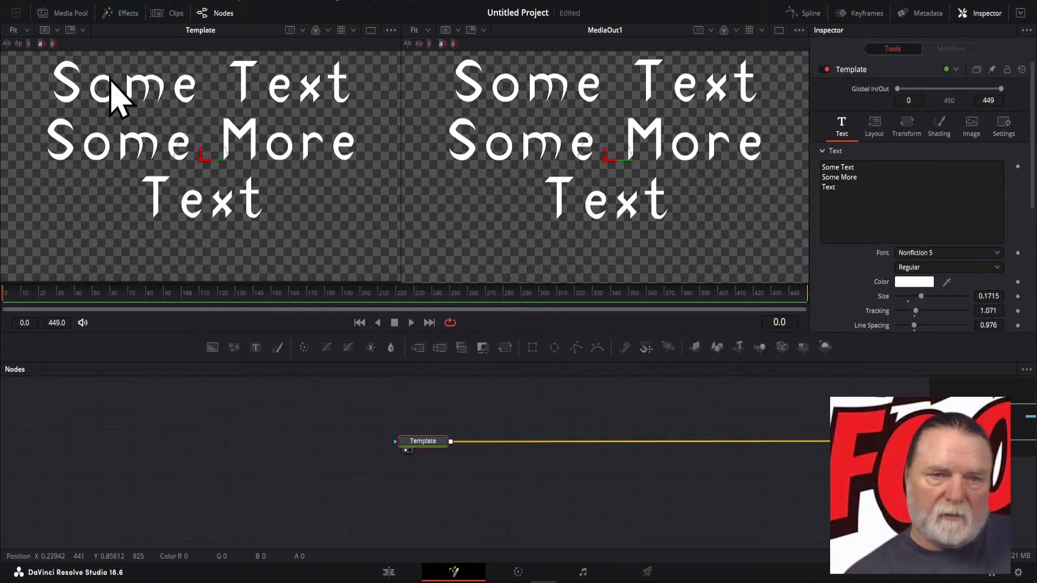
{"action": "left_click", "coordinate": [913, 281]}
{"action": "left_click", "coordinate": [607, 248]}
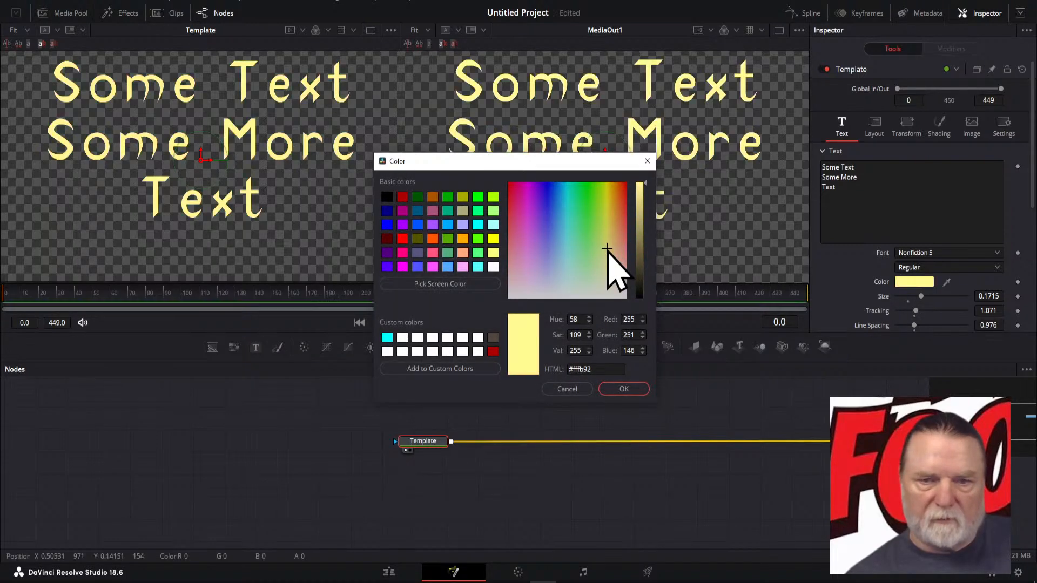
{"action": "left_click_drag", "start_coordinate": [606, 246], "coordinate": [549, 245]}
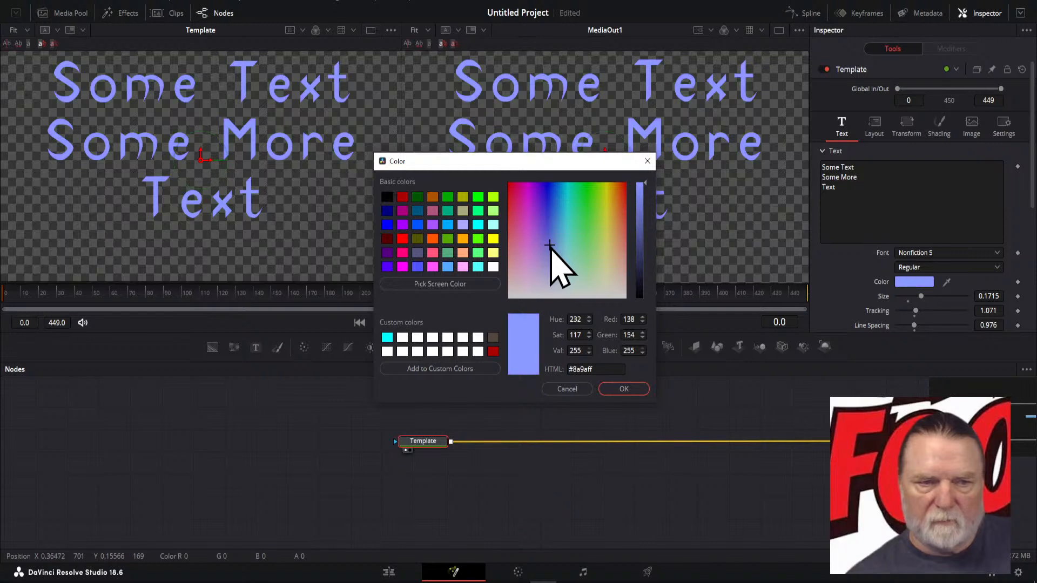
{"action": "left_click", "coordinate": [623, 389]}
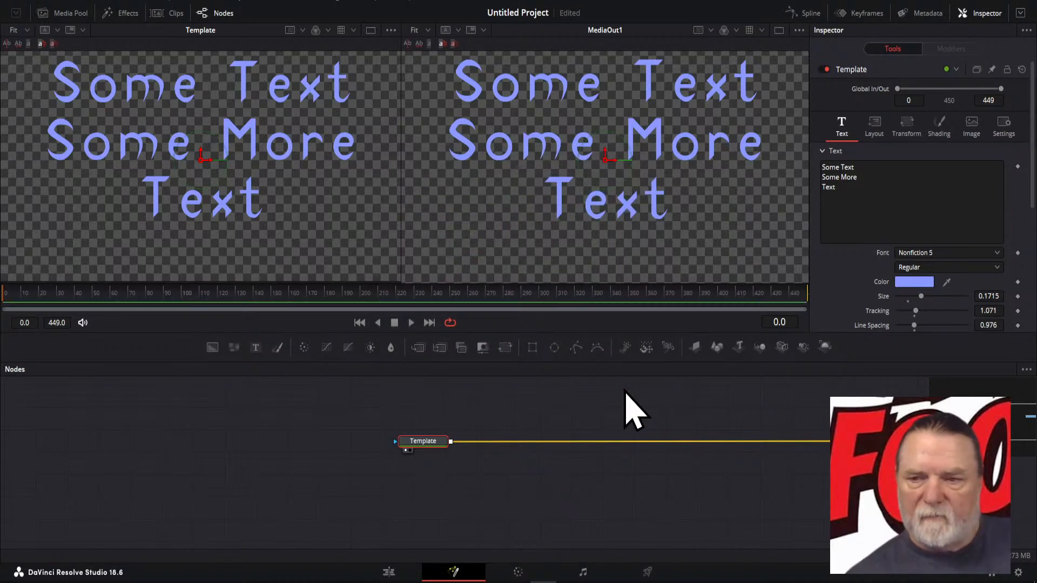
{"action": "left_click", "coordinate": [389, 572]}
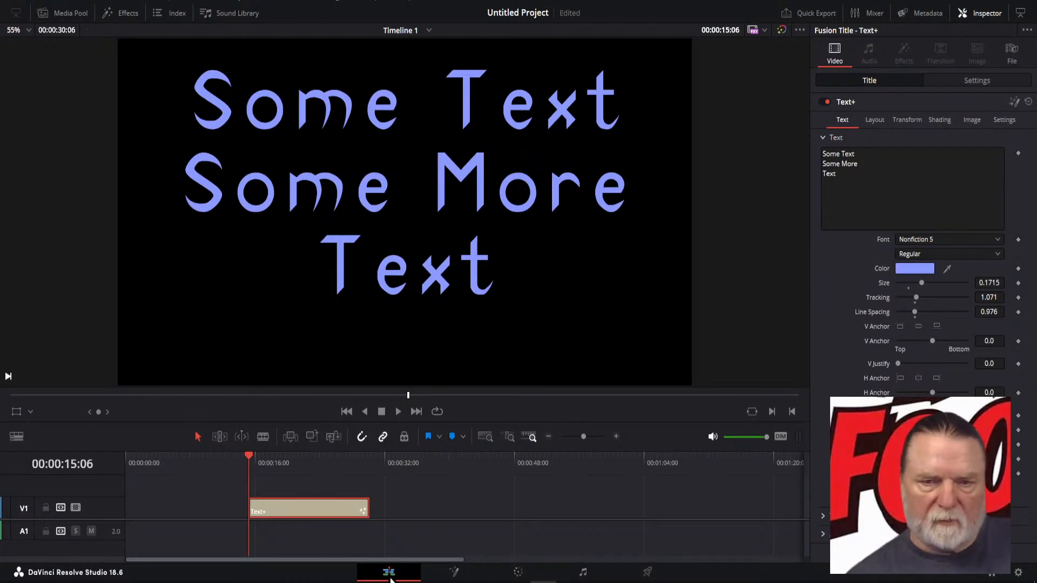
- Return to the Fusion page, add a Character Level Styling modifier to the Template's text and open the modifier's settings
{"action": "left_click", "coordinate": [453, 573]}
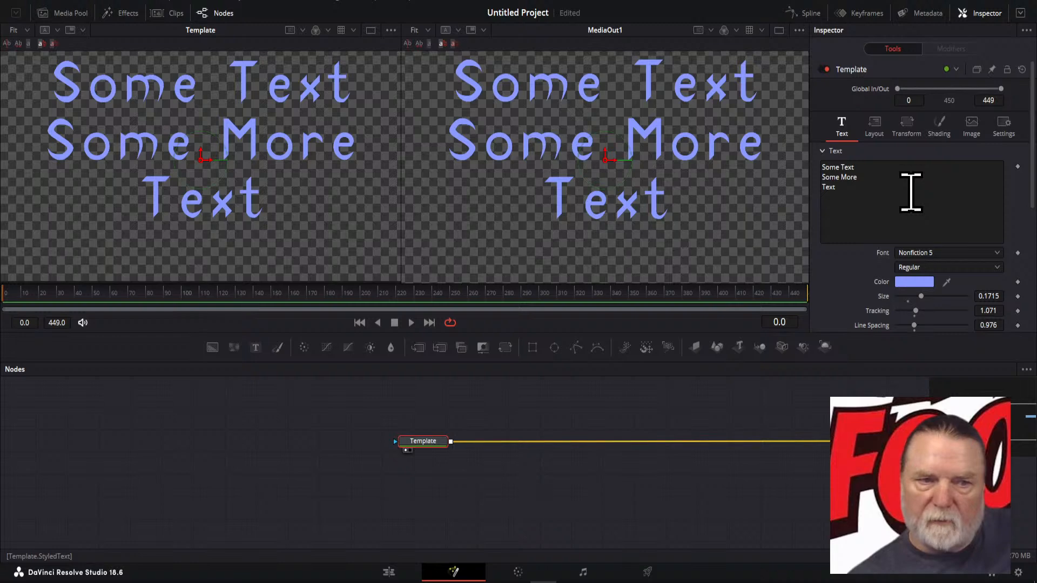
{"action": "left_click_drag", "start_coordinate": [440, 334], "coordinate": [440, 401]}
{"action": "right_click", "coordinate": [898, 211]}
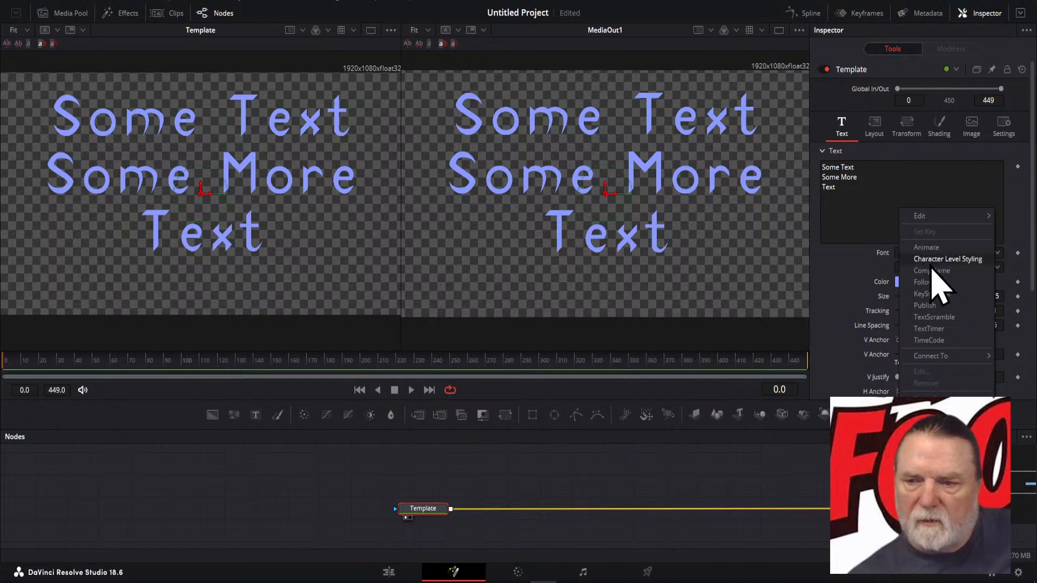
{"action": "left_click", "coordinate": [967, 261]}
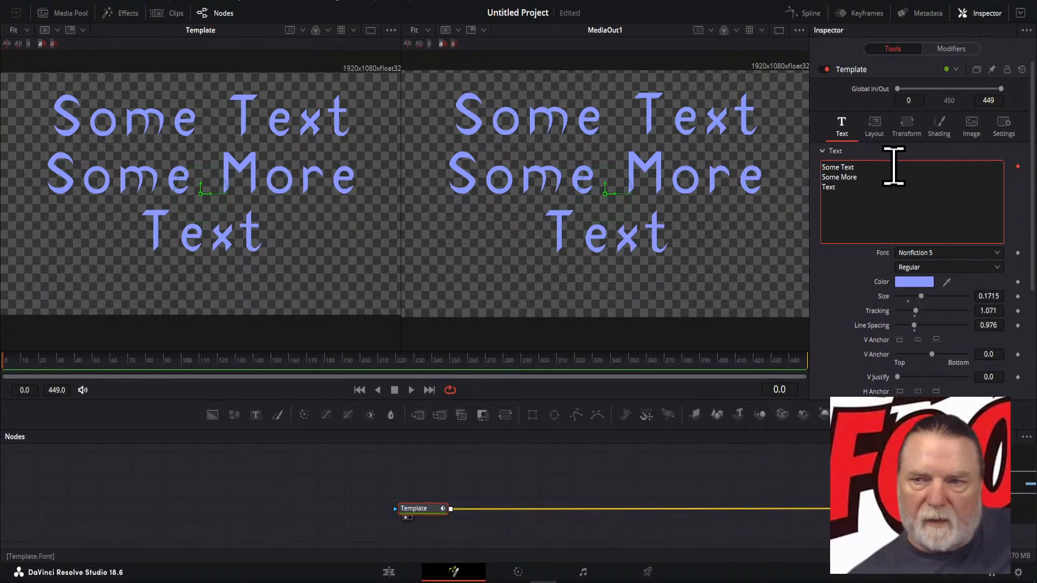
{"action": "left_click", "coordinate": [951, 51]}
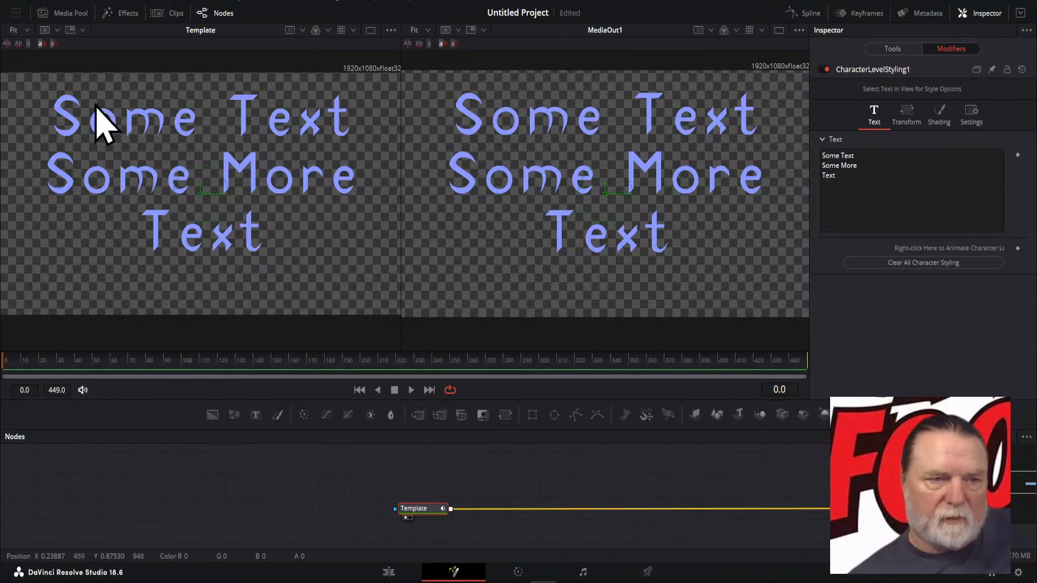
- Color only the letter "o" of "Some" in the first line dark red #aa0000
{"action": "left_click_drag", "start_coordinate": [96, 105], "coordinate": [117, 160]}
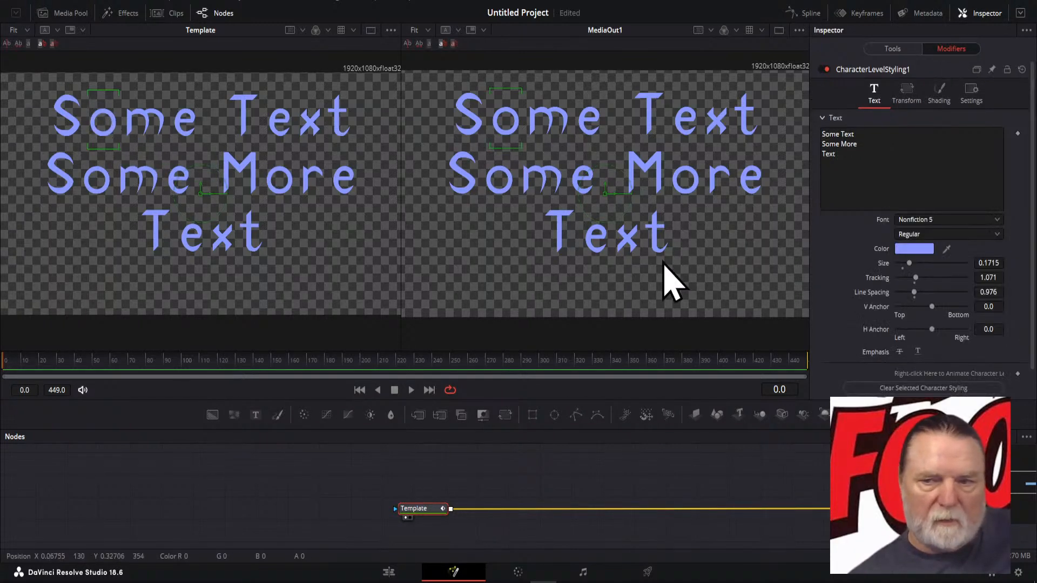
{"action": "left_click", "coordinate": [907, 251]}
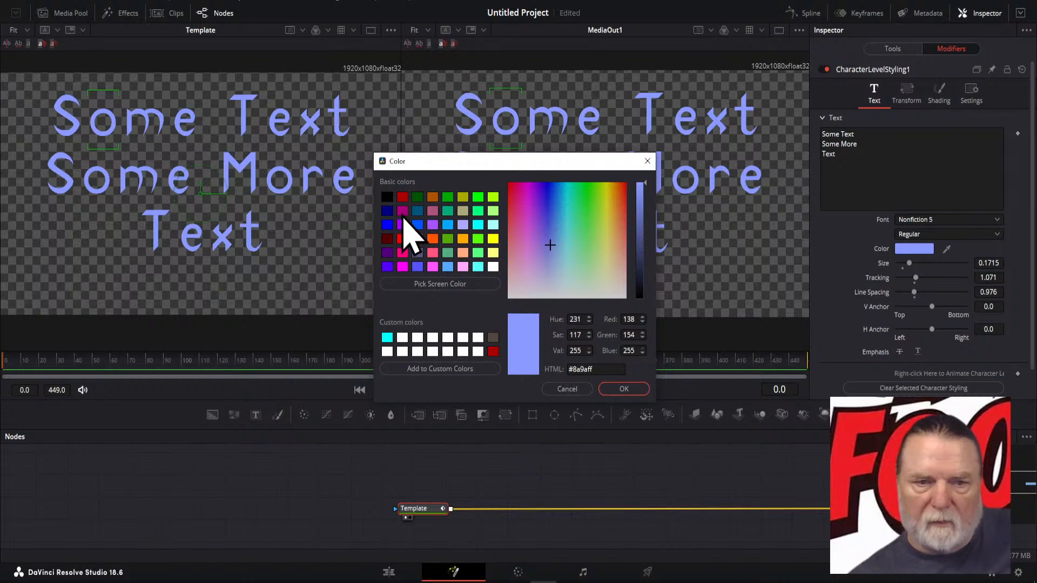
{"action": "left_click", "coordinate": [403, 196]}
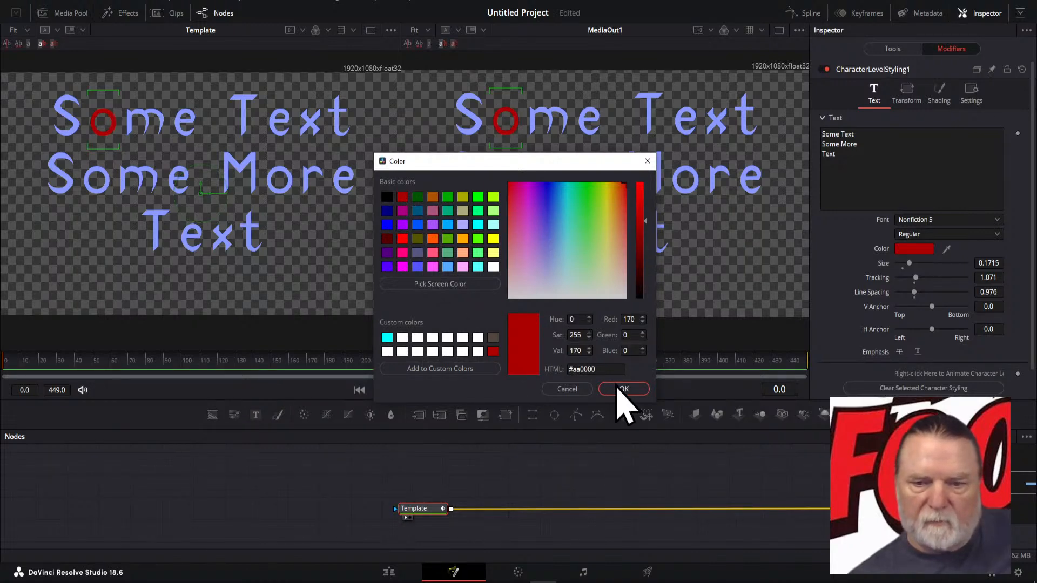
{"action": "left_click", "coordinate": [622, 389]}
- Color the "o" of "More" and the "o" of "Some" in the second line dark red #aa0000
{"action": "left_click", "coordinate": [276, 181]}
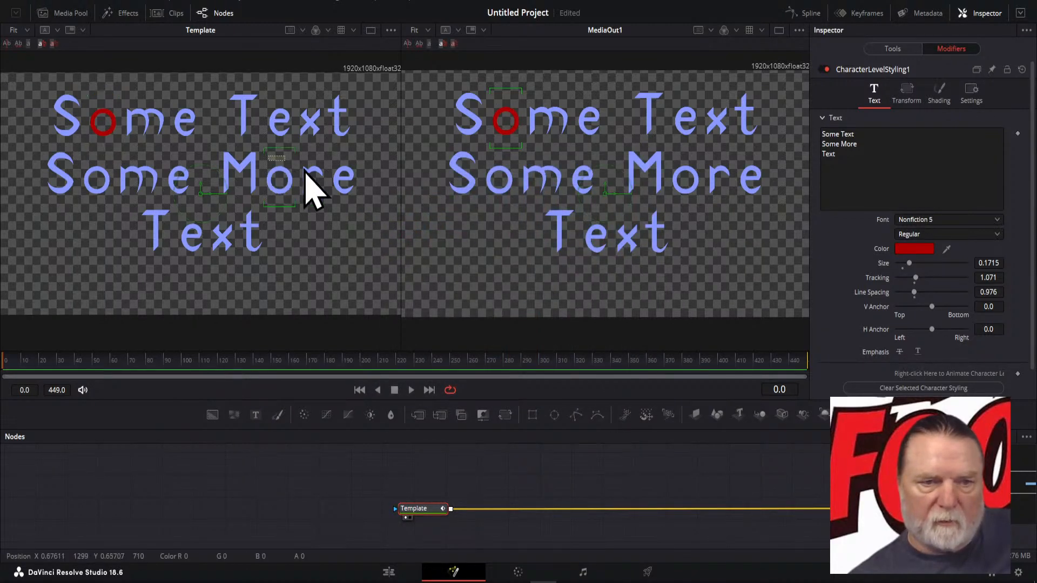
{"action": "left_click", "coordinate": [917, 249]}
{"action": "left_click", "coordinate": [402, 198]}
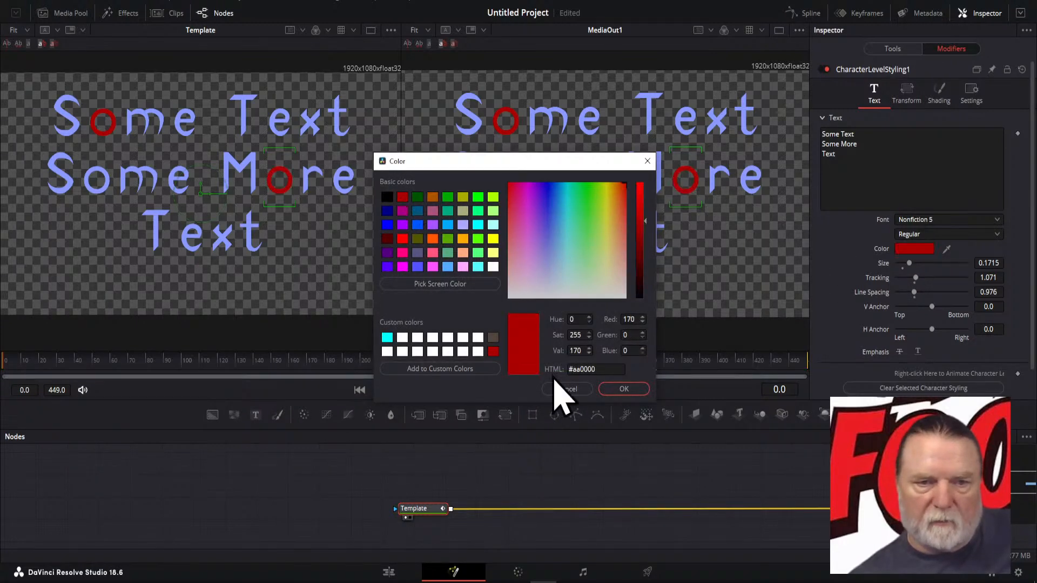
{"action": "left_click", "coordinate": [615, 389]}
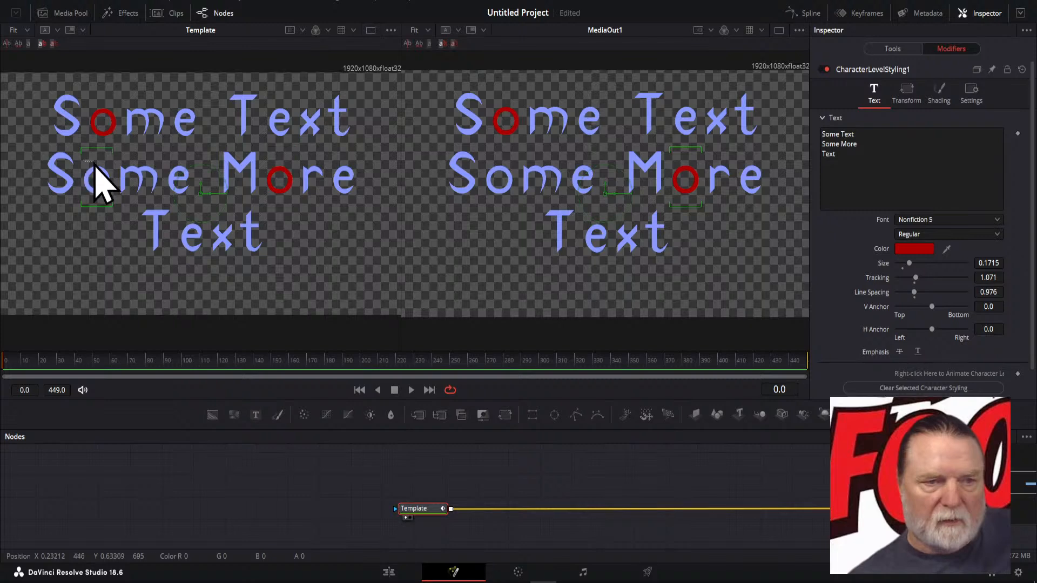
{"action": "left_click_drag", "start_coordinate": [94, 163], "coordinate": [118, 213]}
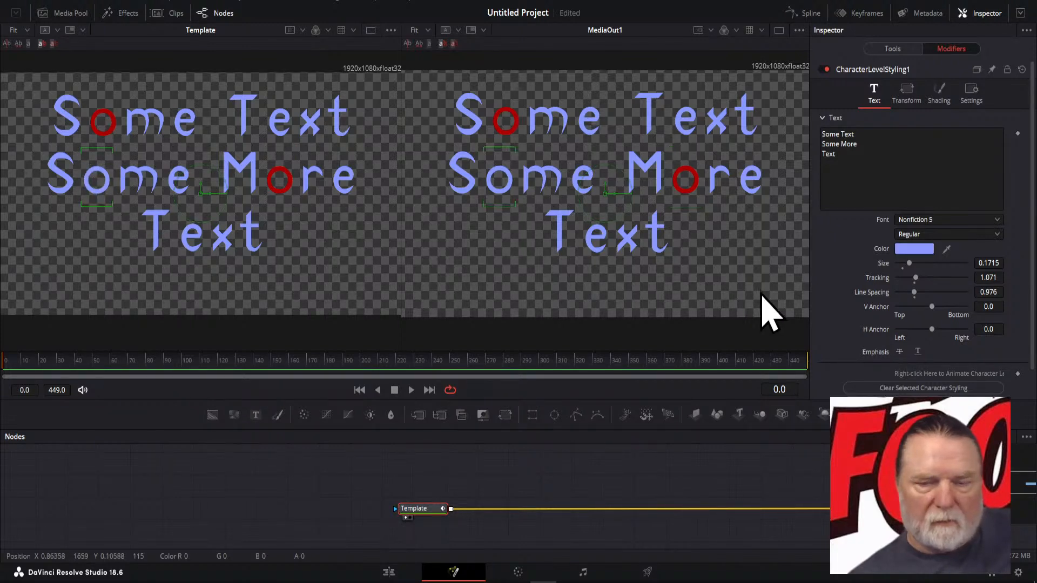
{"action": "left_click", "coordinate": [905, 249]}
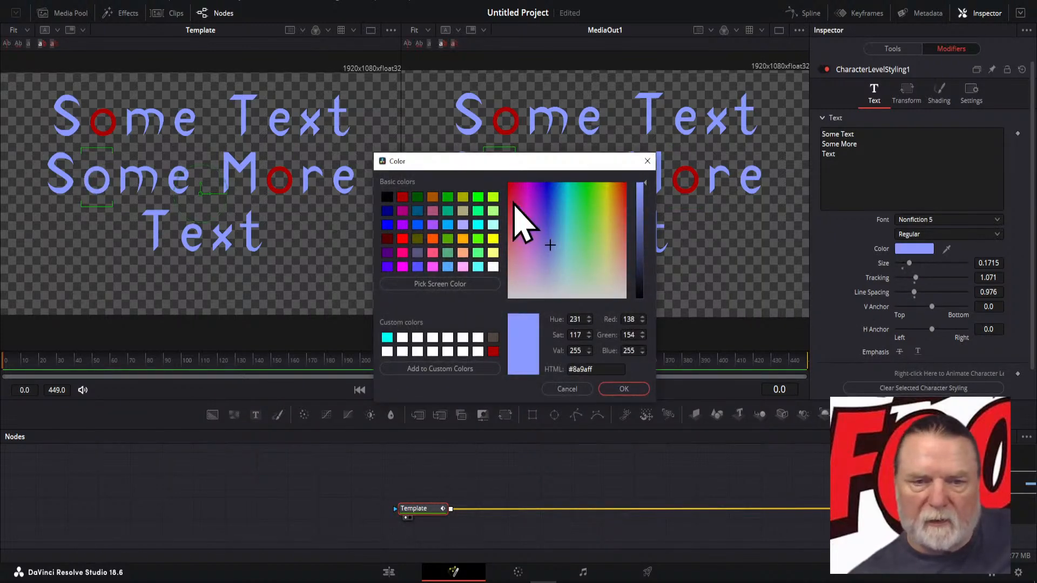
{"action": "left_click", "coordinate": [403, 198]}
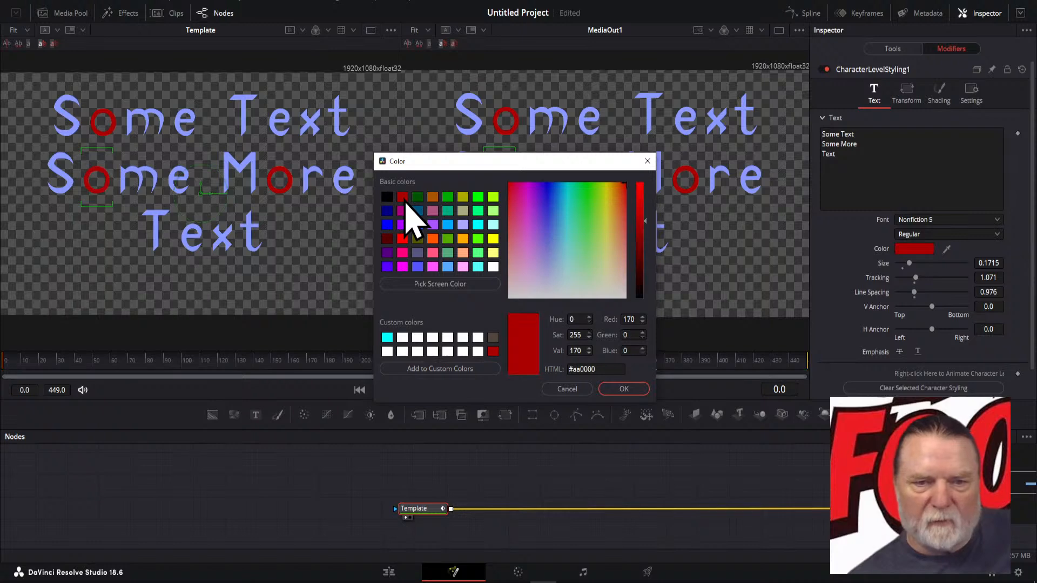
{"action": "left_click", "coordinate": [624, 389]}
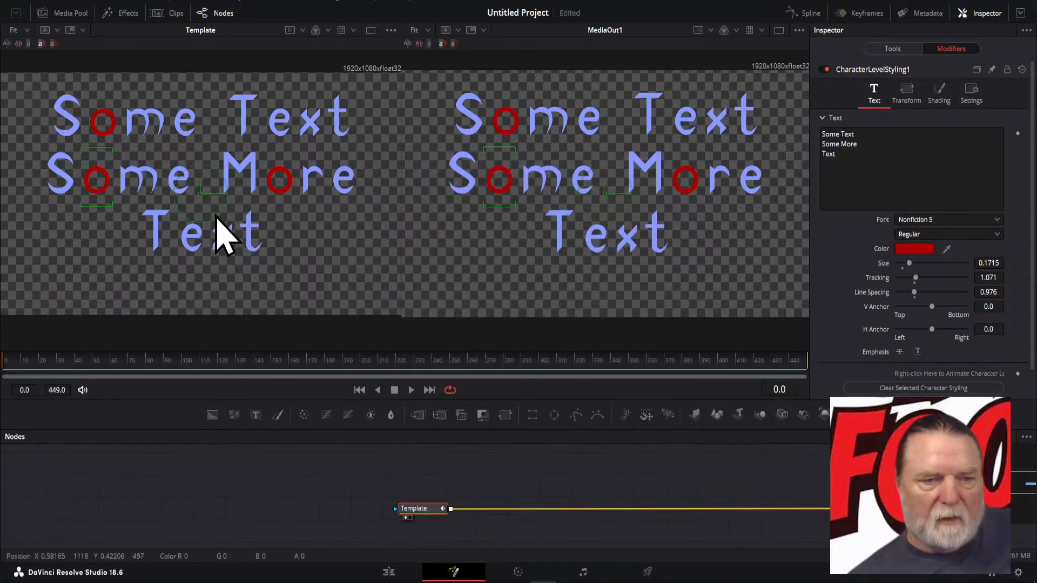
- Color the letters "ex" in the third line #550000, with size 0.094 and tracking 1.354
{"action": "left_click_drag", "start_coordinate": [187, 215], "coordinate": [227, 267]}
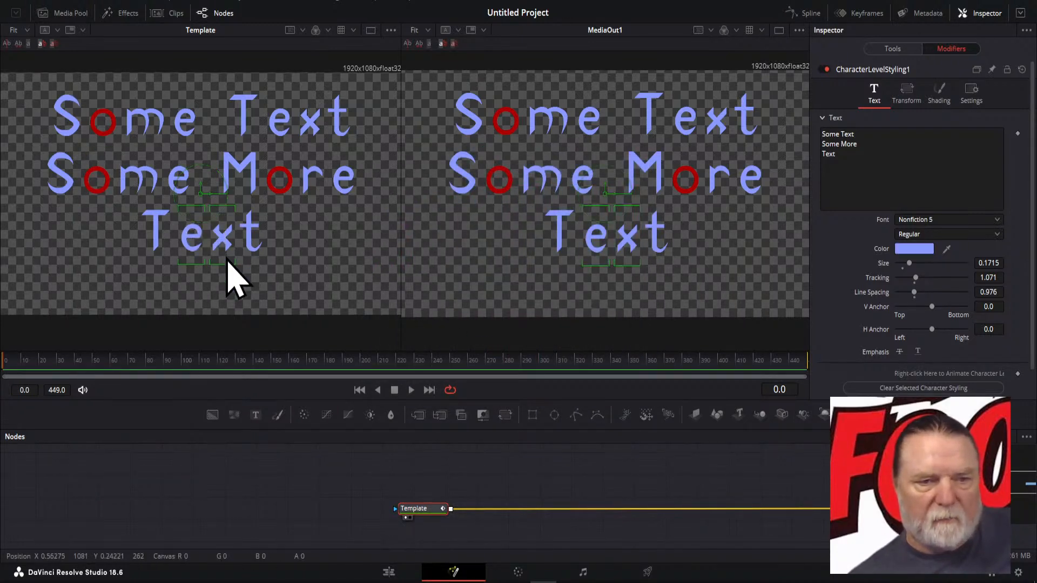
{"action": "left_click", "coordinate": [913, 250]}
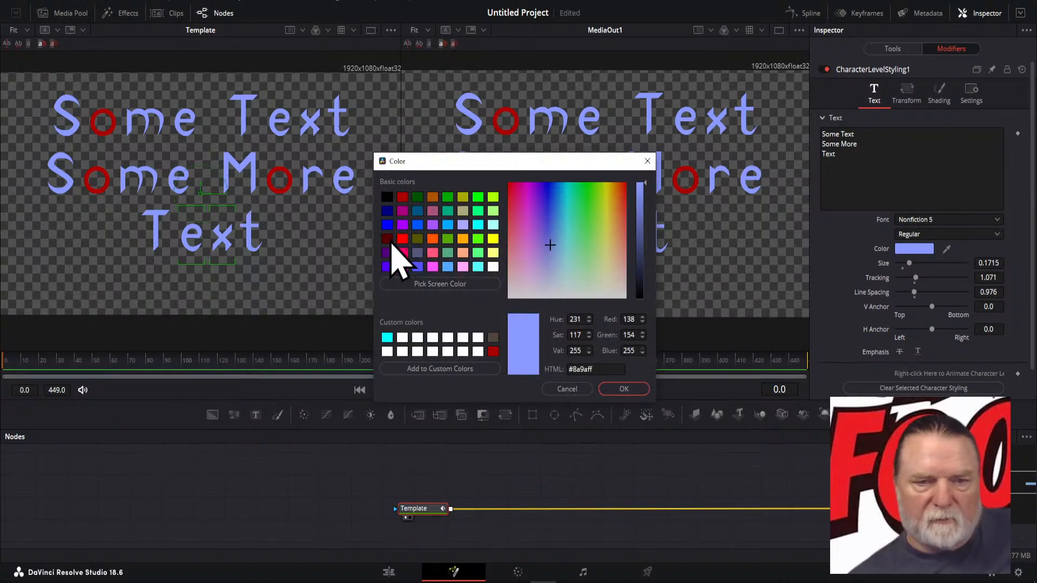
{"action": "left_click", "coordinate": [387, 238]}
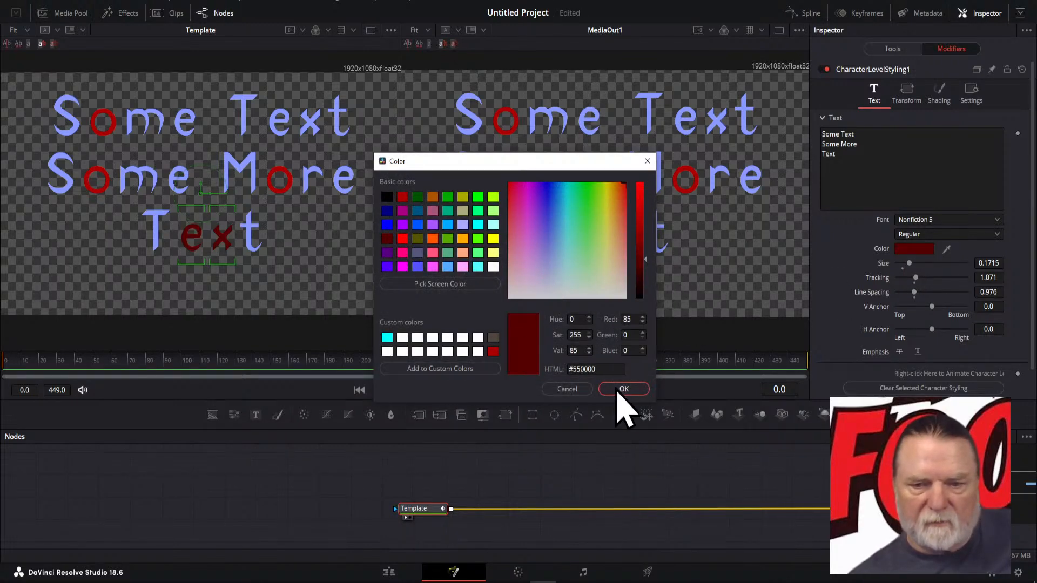
{"action": "left_click", "coordinate": [620, 390]}
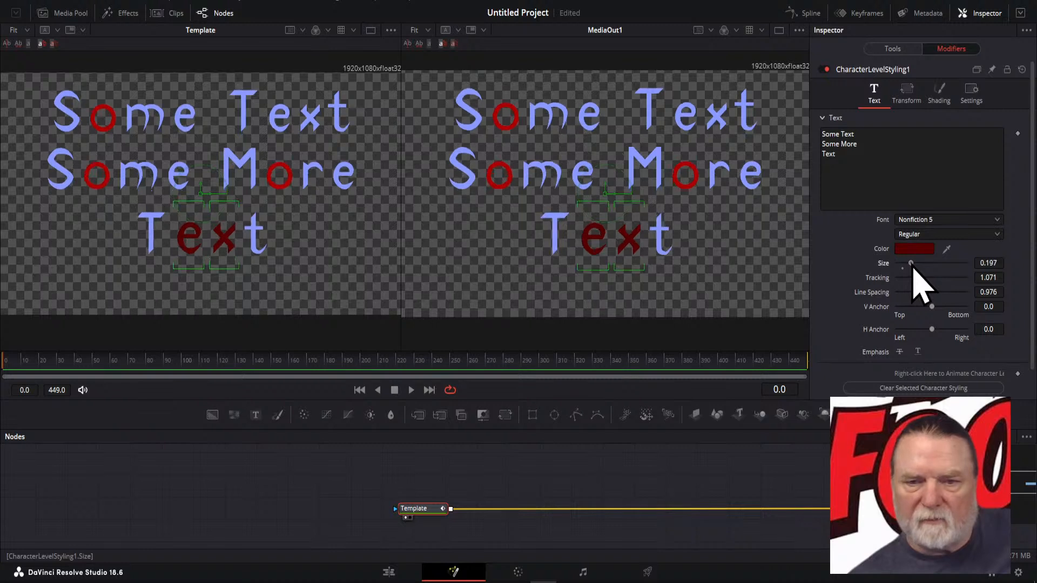
{"action": "mouse_move", "coordinate": [911, 264]}
{"action": "left_mouse_down"}
{"action": "mouse_move", "coordinate": [887, 276]}
{"action": "mouse_move", "coordinate": [909, 292]}
{"action": "mouse_move", "coordinate": [920, 279]}
{"action": "left_mouse_up"}
{"action": "left_click", "coordinate": [366, 279]}
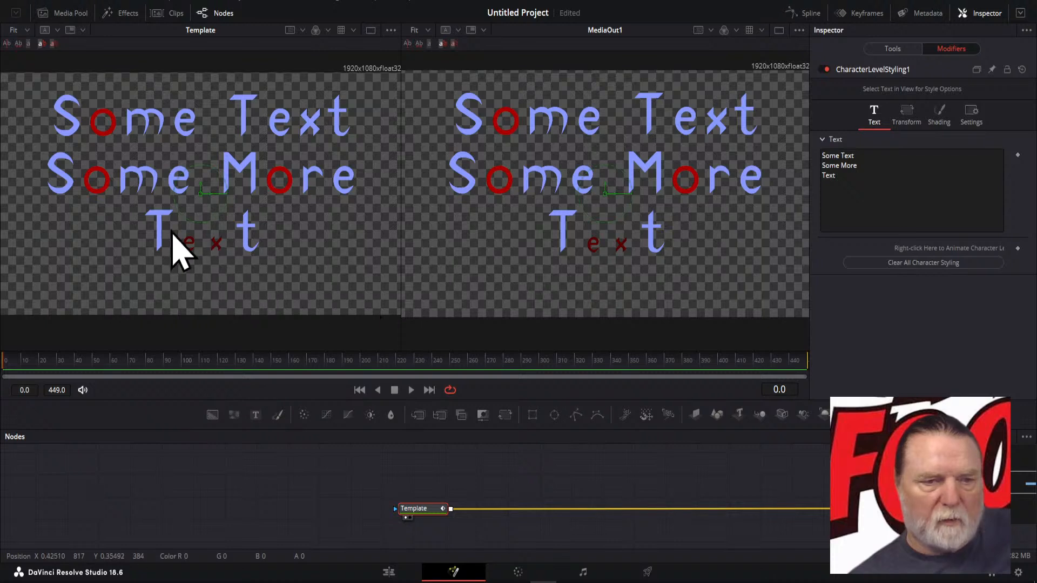
- Set the tracking of the third line's "x" to 2.047 and of its "e" to 1.669
{"action": "left_click_drag", "start_coordinate": [179, 231], "coordinate": [221, 258]}
{"action": "left_click", "coordinate": [215, 272]}
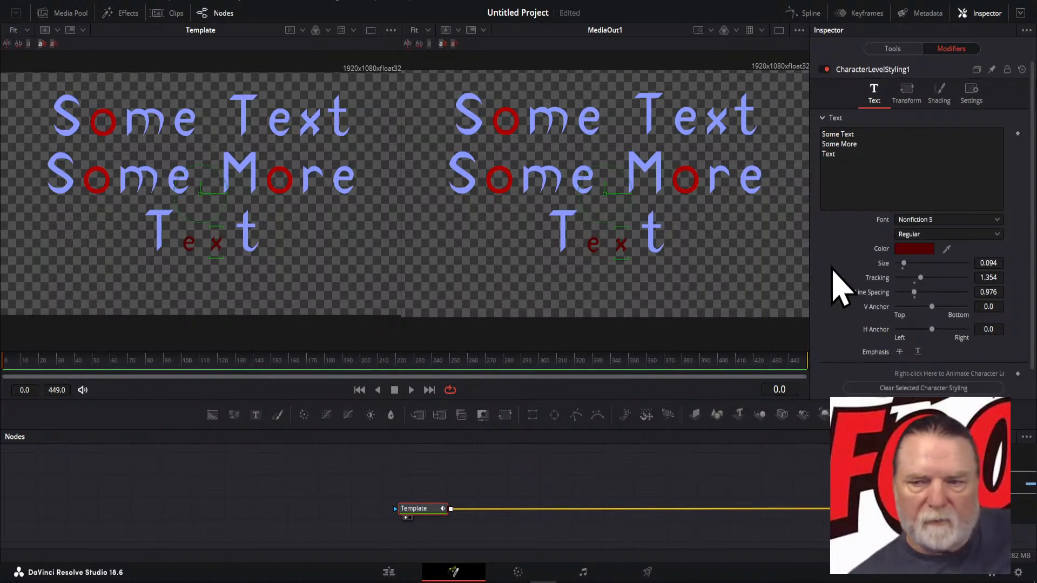
{"action": "left_click_drag", "start_coordinate": [924, 286], "coordinate": [937, 287]}
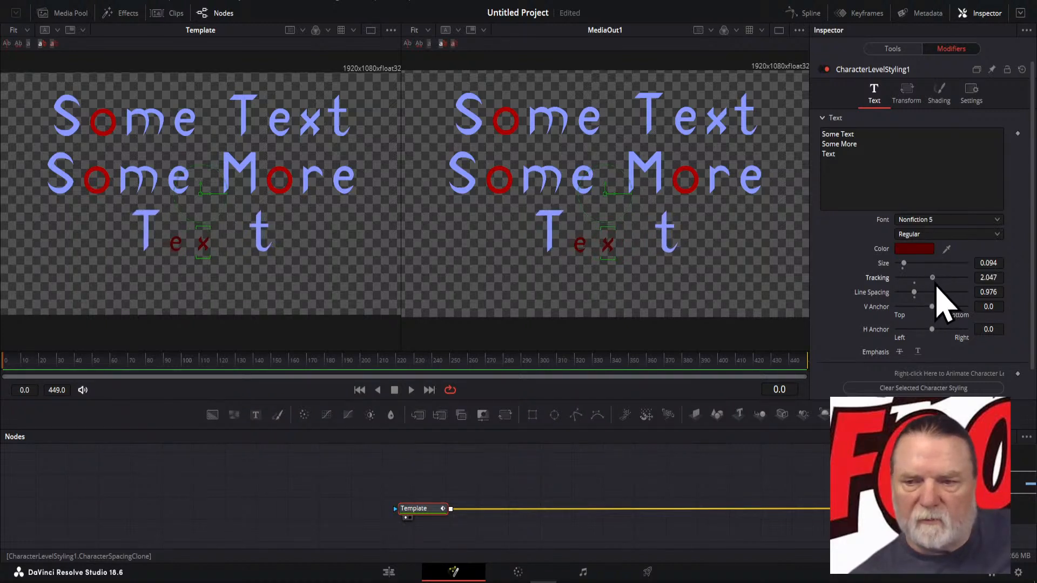
{"action": "left_click", "coordinate": [176, 244]}
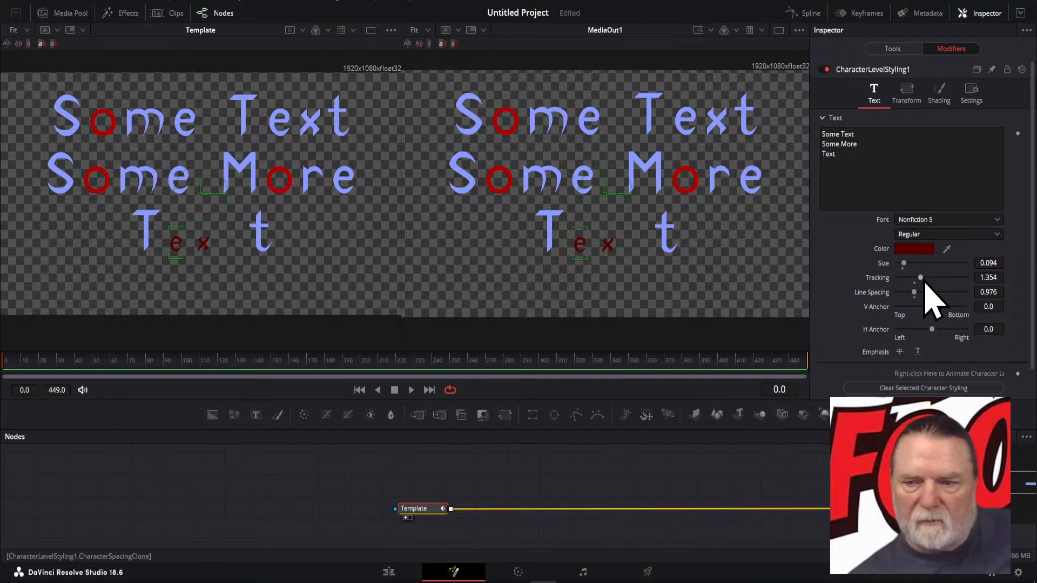
{"action": "left_click_drag", "start_coordinate": [922, 279], "coordinate": [927, 281]}
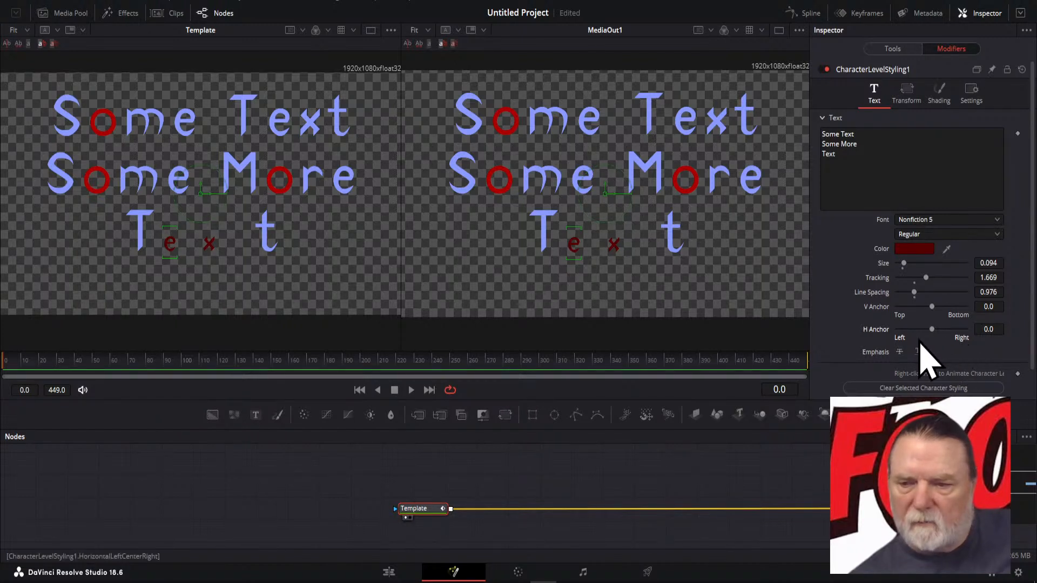
- Underline the third line's "e" with V Anchor 0.03 and H Anchor 0.05, and nudge the whole title slightly down
{"action": "scroll", "coordinate": [951, 367], "scroll_direction": "down", "scroll_amount": 1}
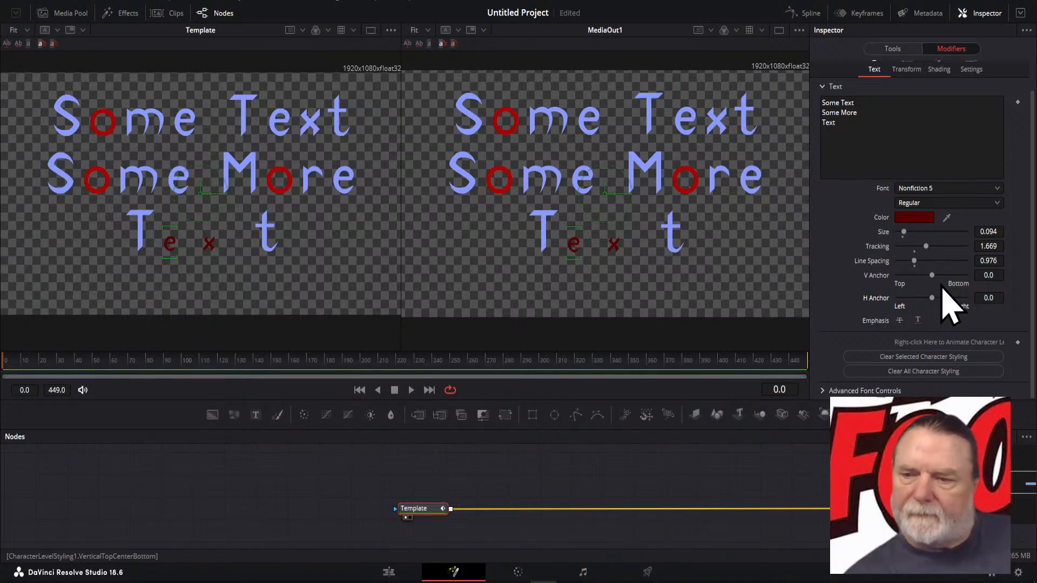
{"action": "left_click_drag", "start_coordinate": [930, 276], "coordinate": [933, 275]}
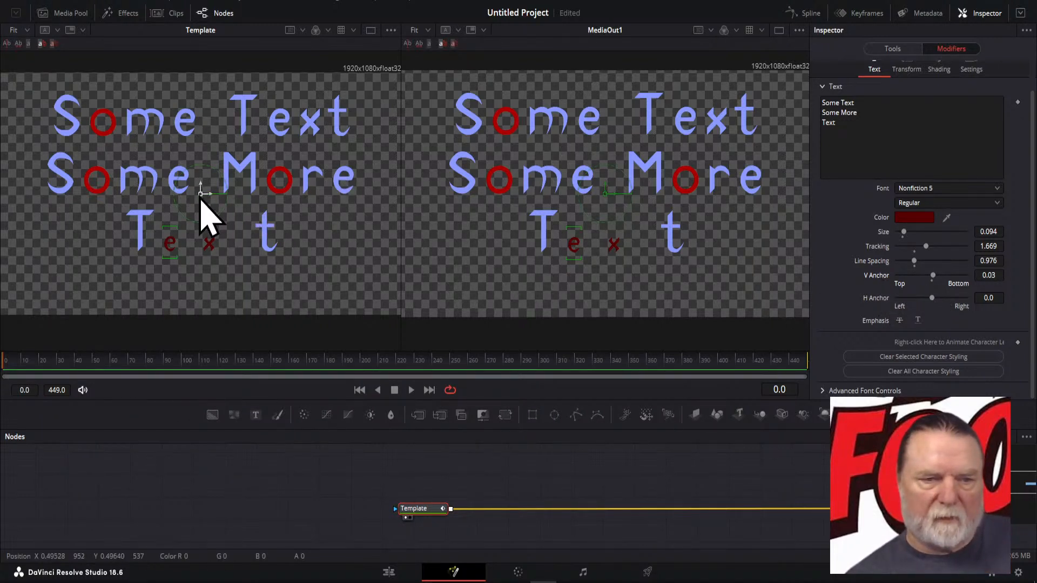
{"action": "mouse_move", "coordinate": [201, 195]}
{"action": "left_mouse_down"}
{"action": "mouse_move", "coordinate": [201, 211]}
{"action": "mouse_move", "coordinate": [203, 202]}
{"action": "left_mouse_up"}
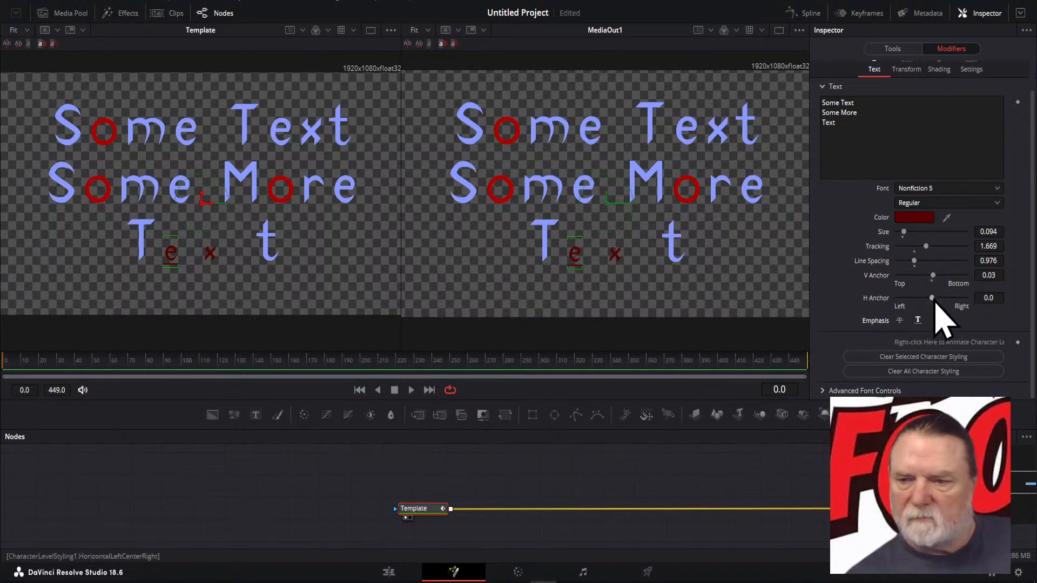
{"action": "left_click_drag", "start_coordinate": [932, 298], "coordinate": [937, 299]}
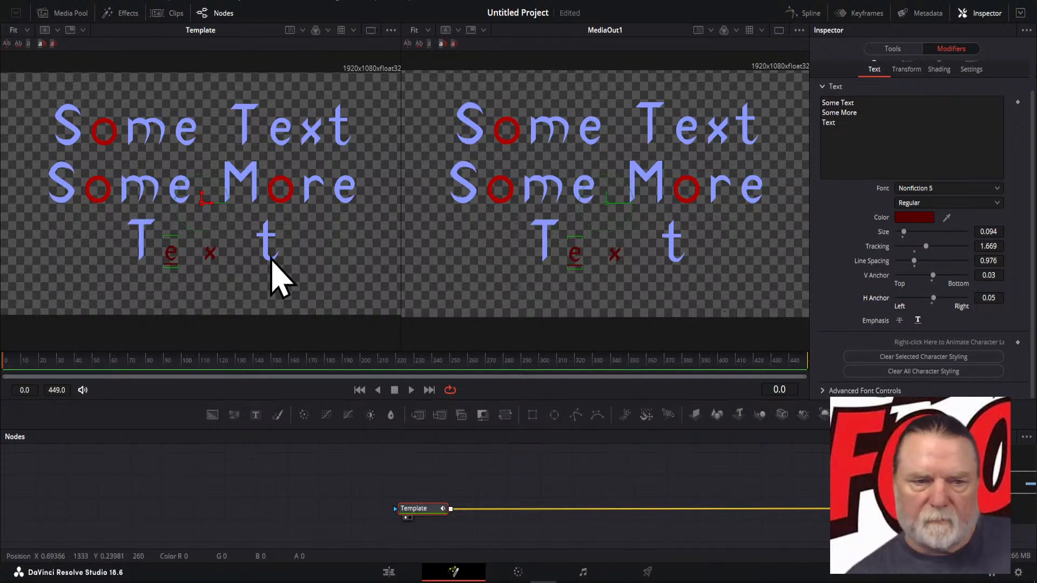
- Set the tracking of the third line's "x" to 1.732 and enlarge the viewer area
{"action": "left_click", "coordinate": [211, 253]}
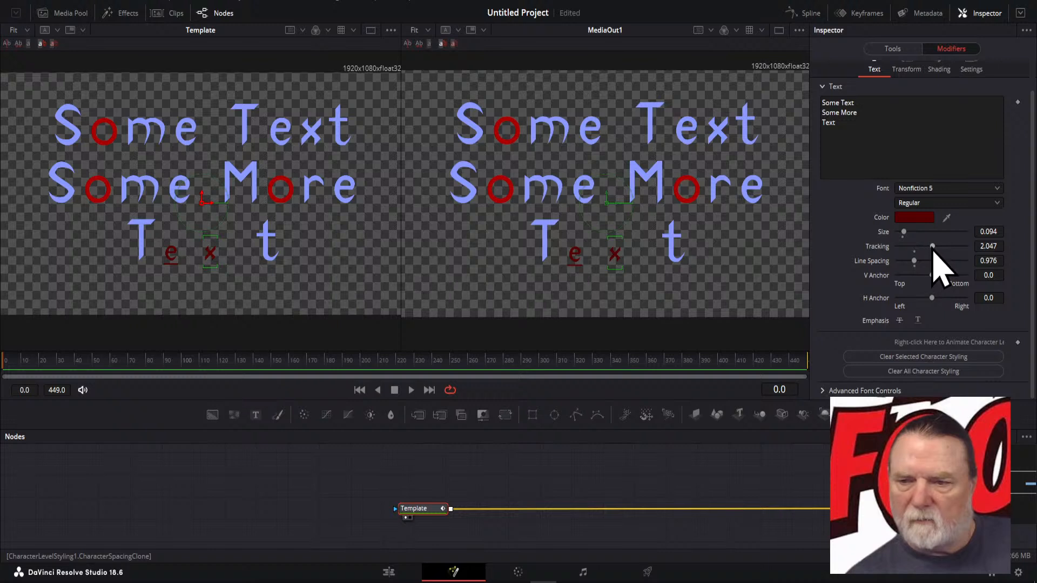
{"action": "mouse_move", "coordinate": [932, 247]}
{"action": "left_mouse_down"}
{"action": "mouse_move", "coordinate": [943, 248]}
{"action": "mouse_move", "coordinate": [927, 249]}
{"action": "left_mouse_up"}
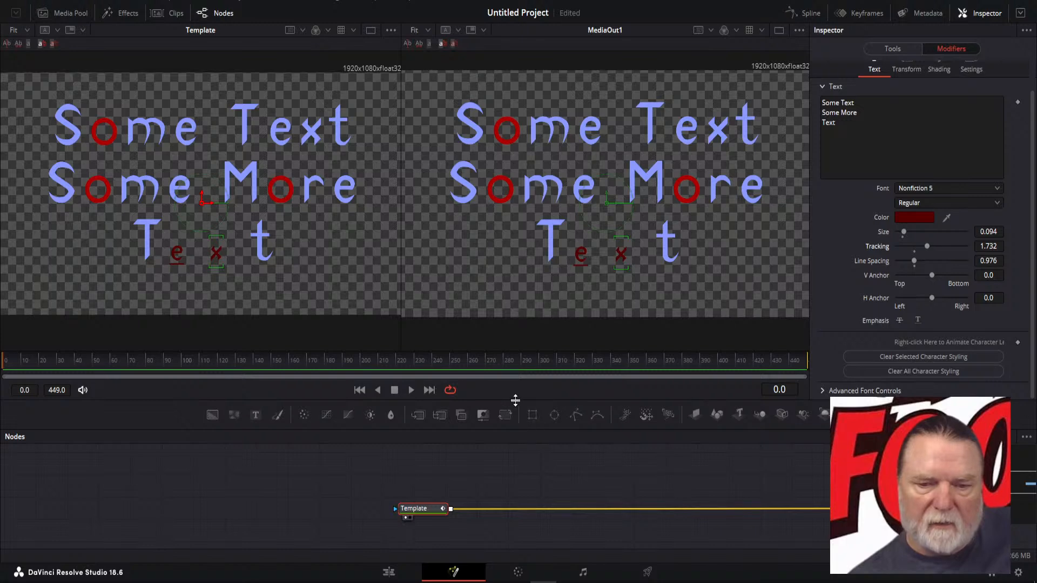
{"action": "left_click_drag", "start_coordinate": [515, 404], "coordinate": [522, 455]}
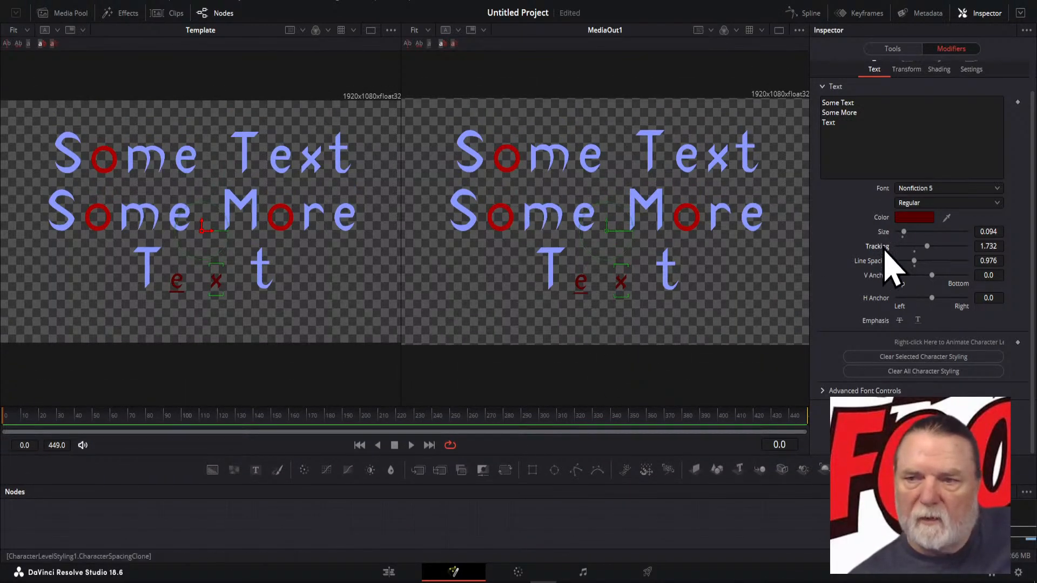
- Give the "o" of "Some" in the first line a Text Outline appearance in blue #177eaa
{"action": "scroll", "coordinate": [891, 267], "scroll_direction": "up", "scroll_amount": 1}
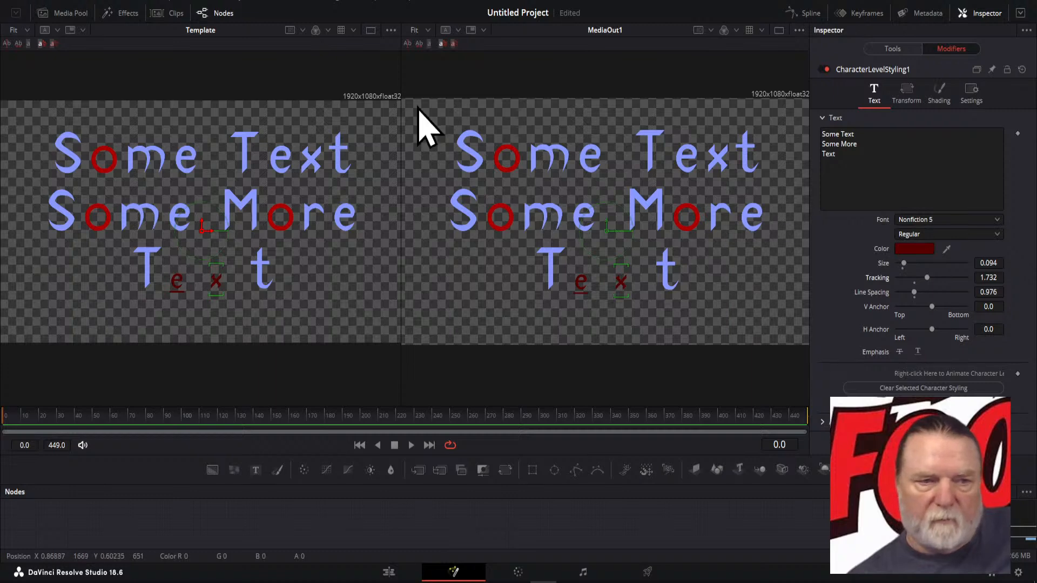
{"action": "left_click", "coordinate": [112, 165]}
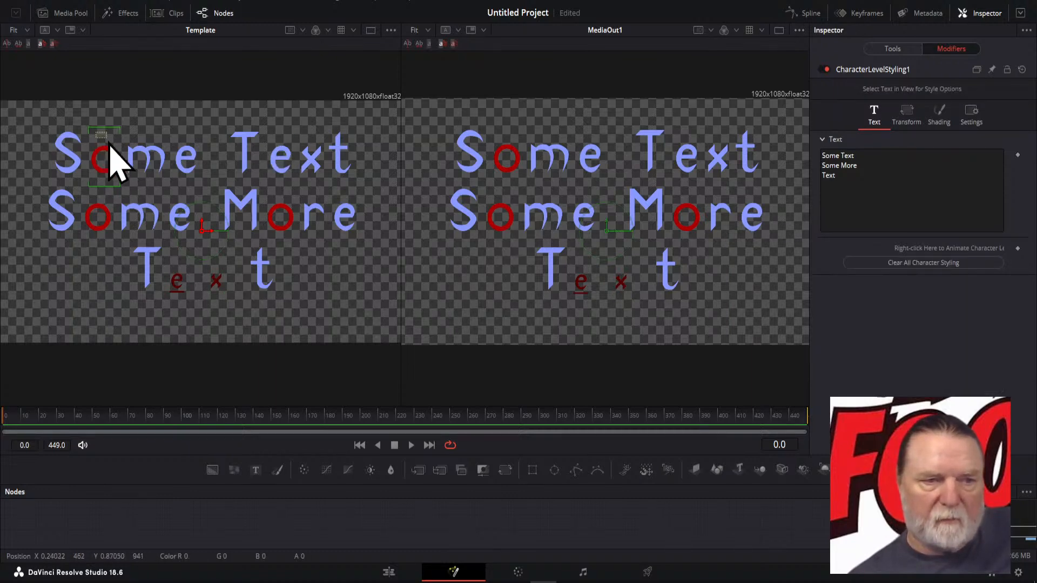
{"action": "left_click", "coordinate": [115, 177]}
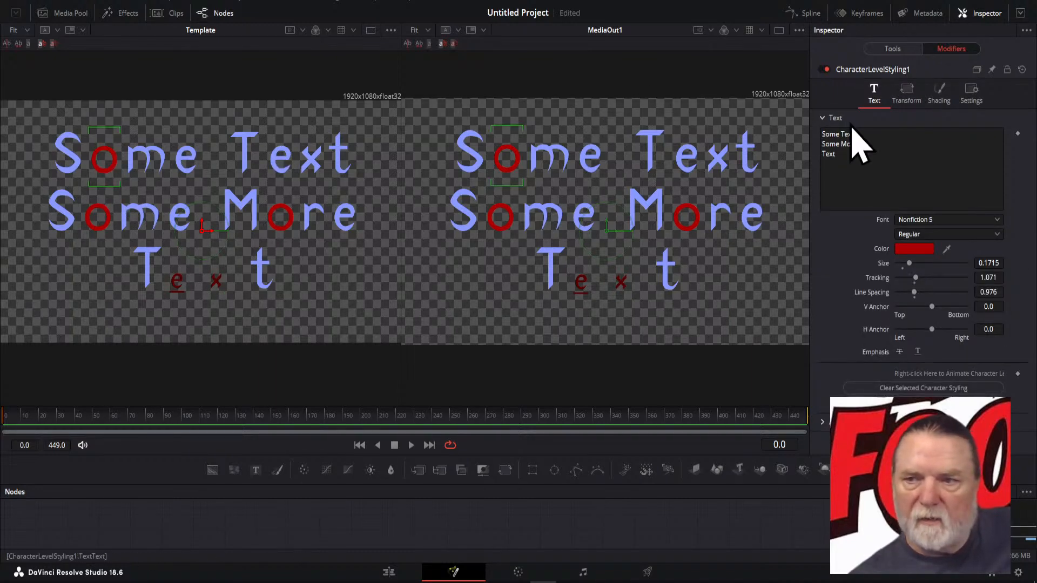
{"action": "left_click", "coordinate": [938, 103]}
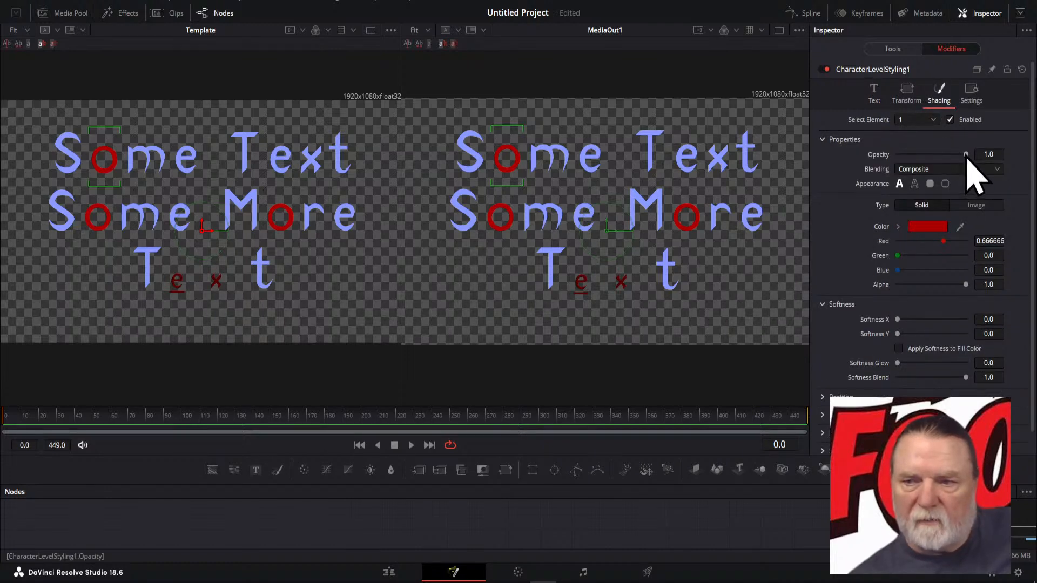
{"action": "left_click_drag", "start_coordinate": [967, 155], "coordinate": [983, 173]}
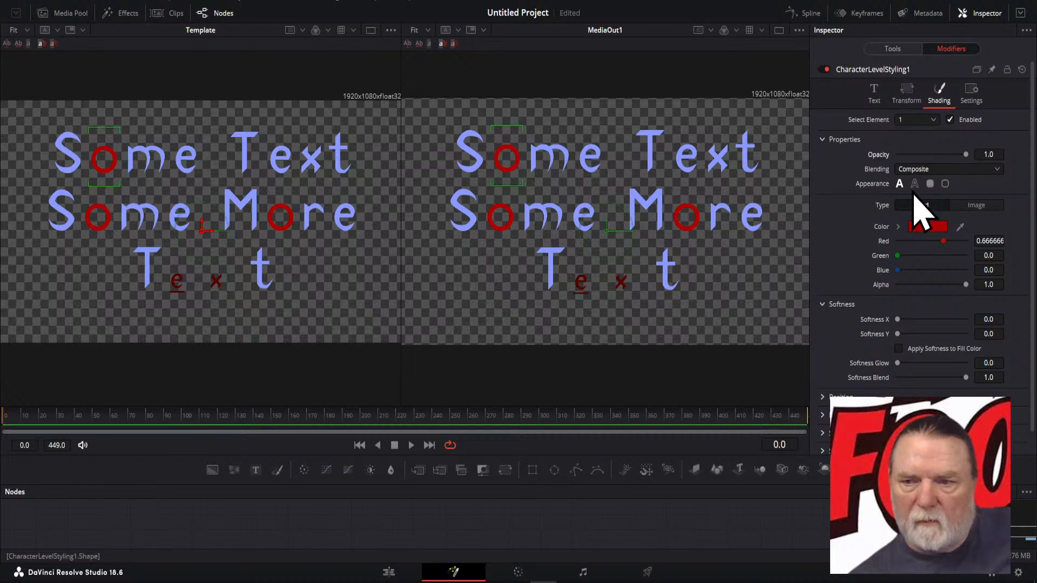
{"action": "left_click", "coordinate": [915, 184]}
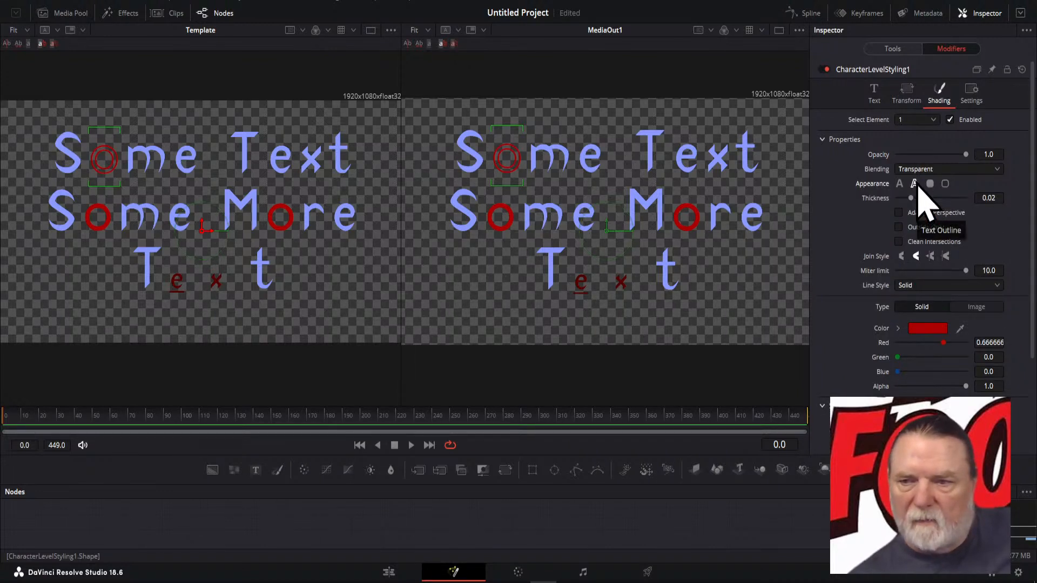
{"action": "left_click", "coordinate": [924, 332]}
{"action": "left_click_drag", "start_coordinate": [592, 220], "coordinate": [562, 200]}
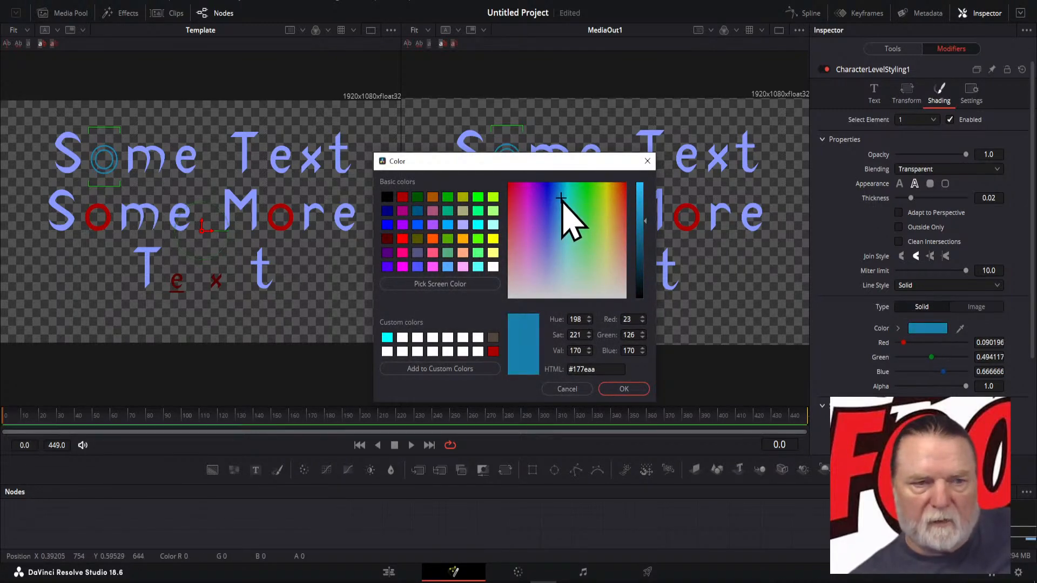
{"action": "left_click", "coordinate": [633, 390]}
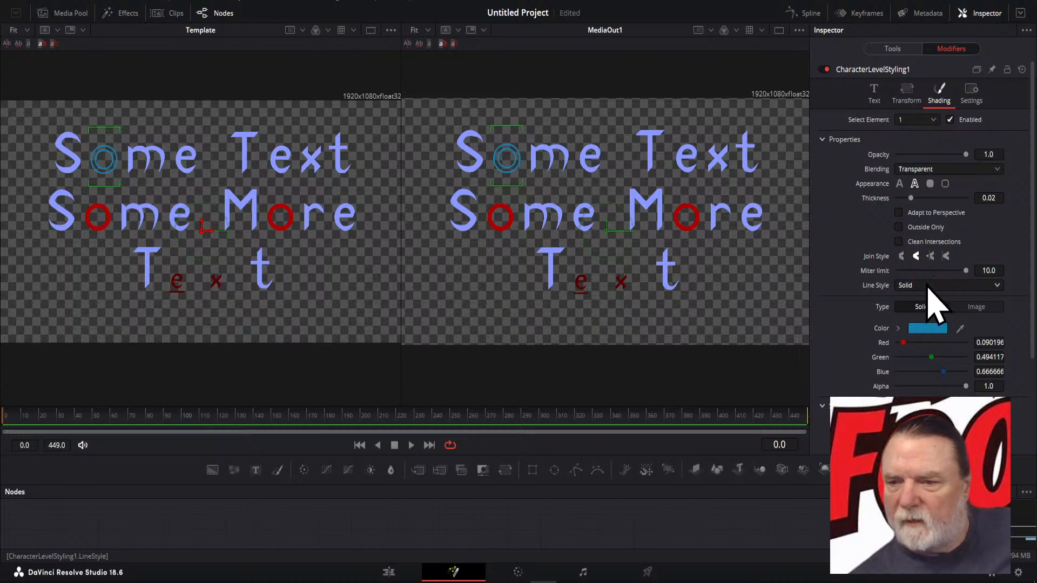
- Try rotating the outlined "o" with the shading element's Rotation settings
{"action": "scroll", "coordinate": [909, 292], "scroll_direction": "down", "scroll_amount": 3}
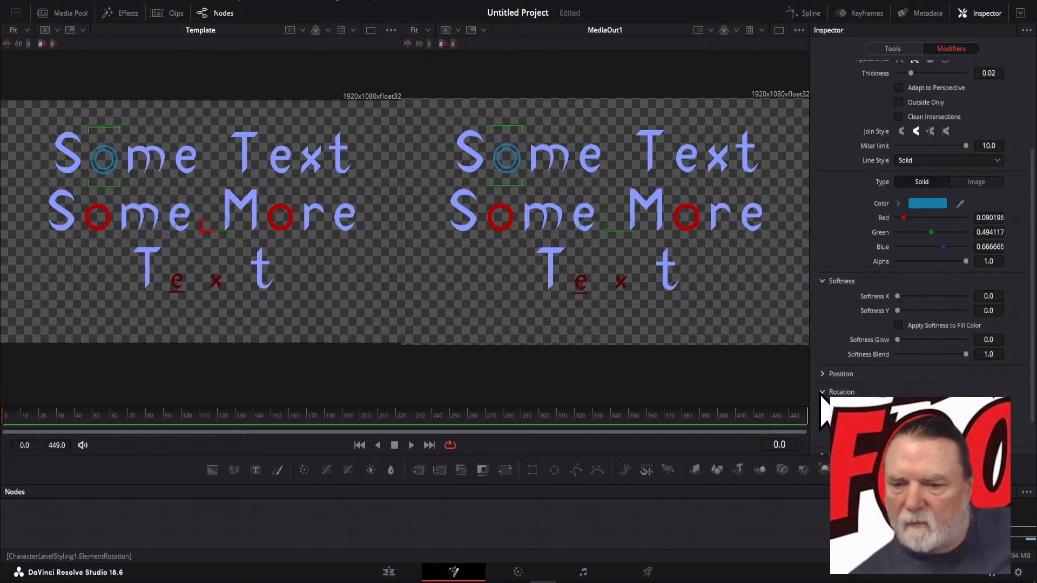
{"action": "left_click_drag", "start_coordinate": [931, 422], "coordinate": [933, 450]}
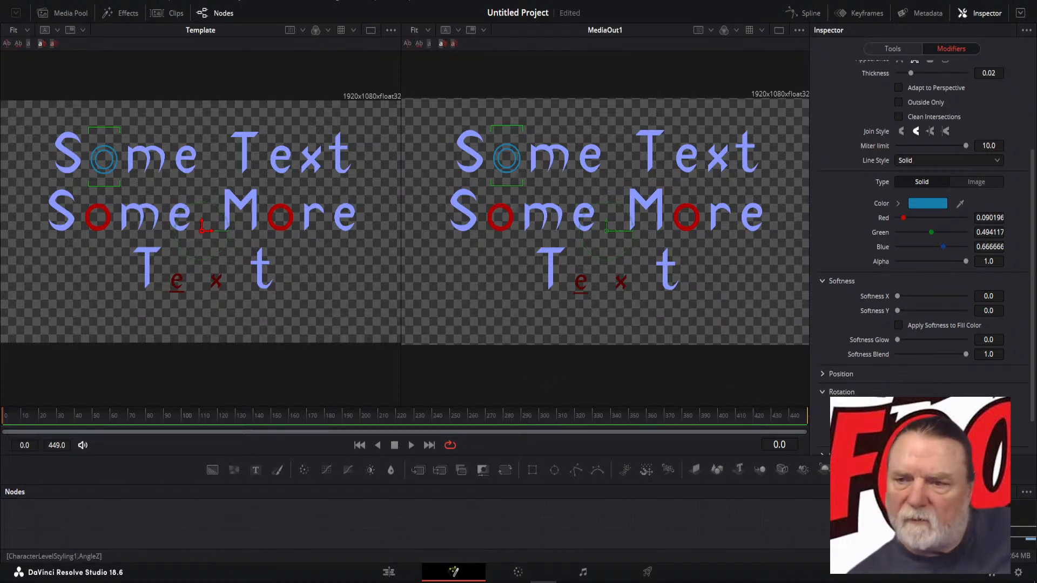
{"action": "scroll", "coordinate": [918, 422], "scroll_direction": "up", "scroll_amount": 3}
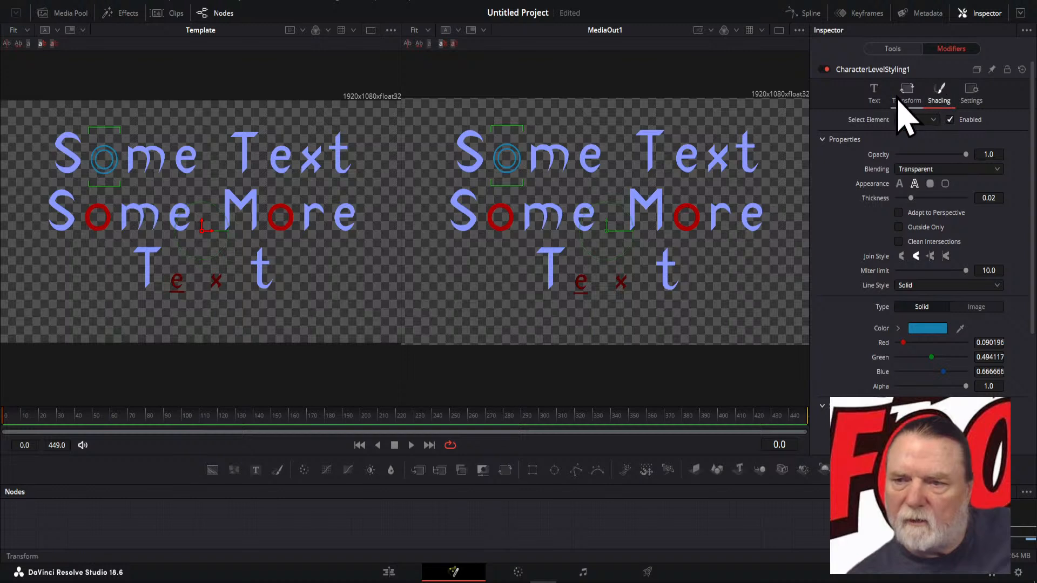
- Rotate the outlined "o" of "Some" in the first line to -38.6 on Z with the Characters transform
{"action": "left_click", "coordinate": [903, 97]}
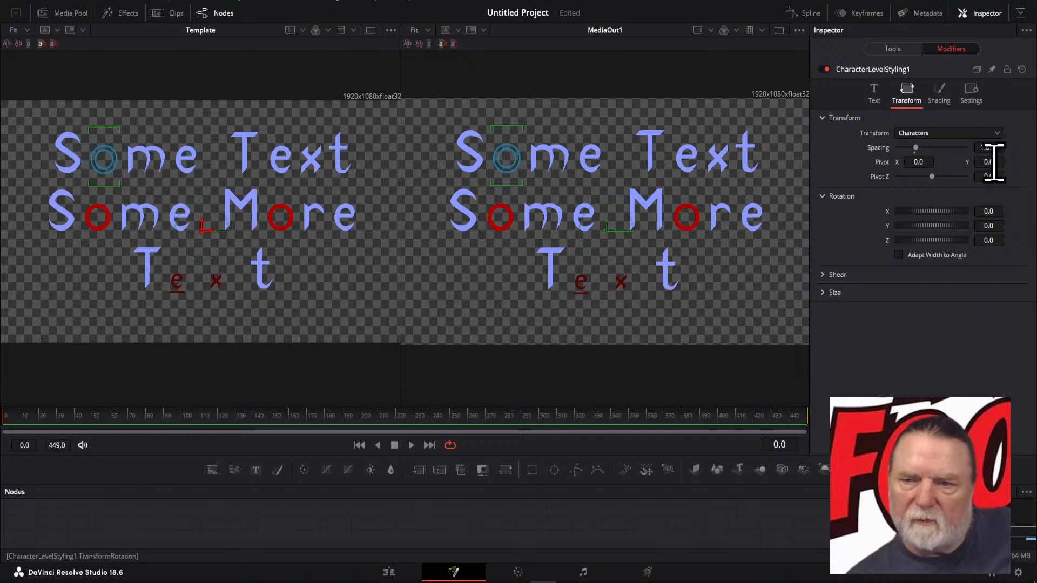
{"action": "left_click", "coordinate": [997, 134]}
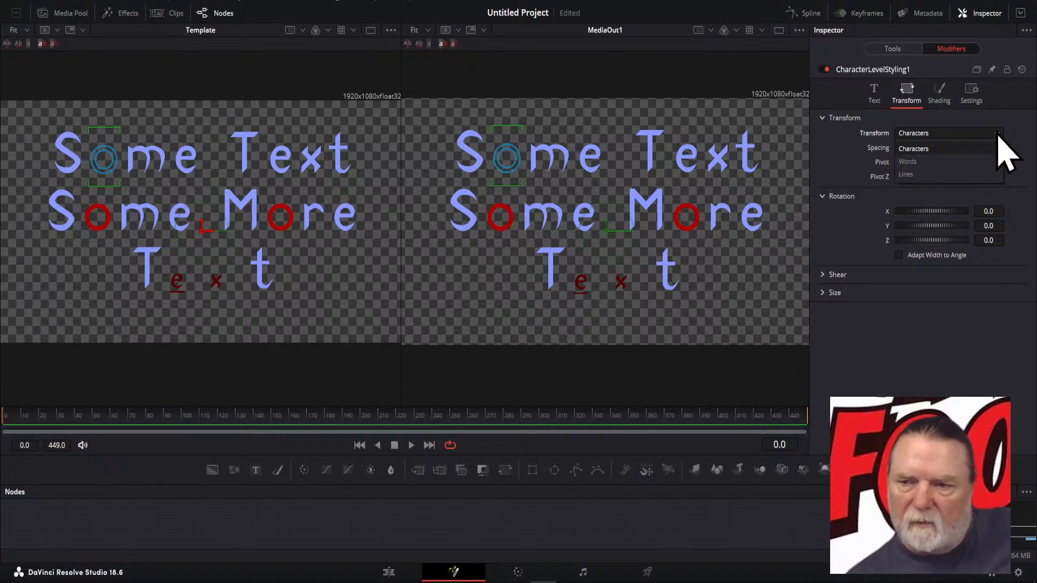
{"action": "left_click", "coordinate": [998, 136]}
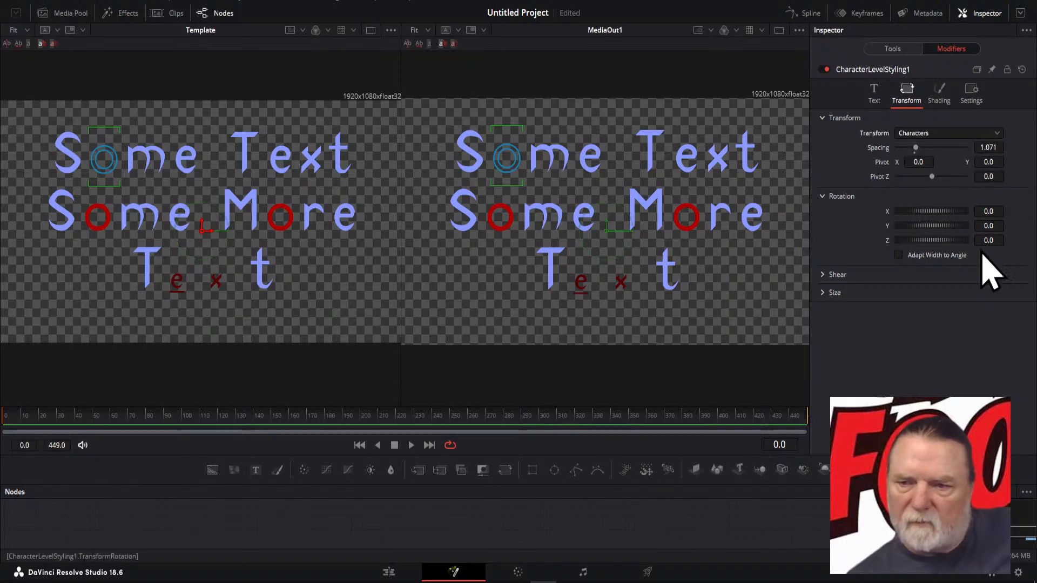
{"action": "left_click_drag", "start_coordinate": [988, 240], "coordinate": [796, 240]}
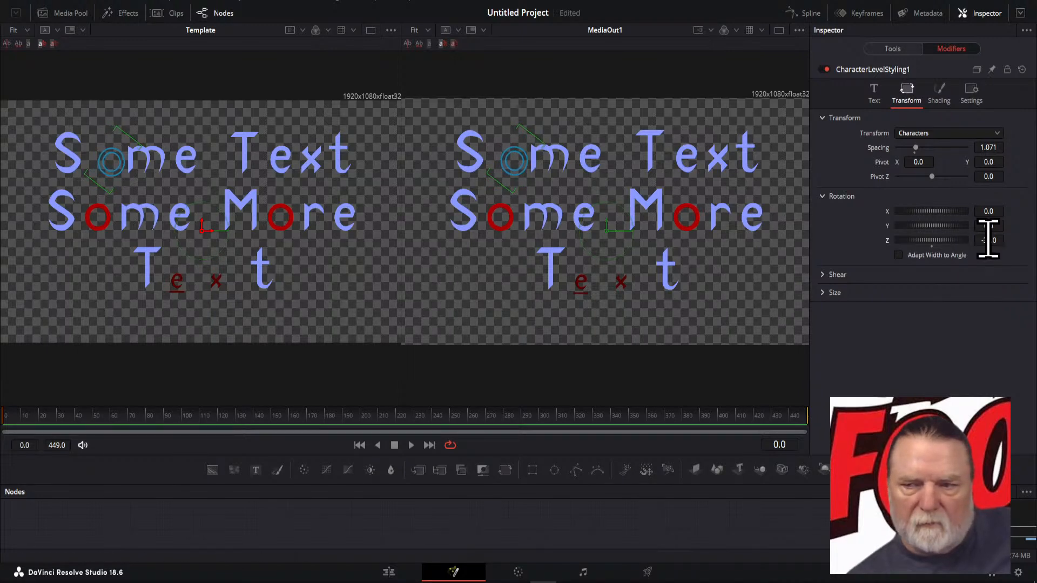
- Set the outlined "o"'s Z rotation to -312.5 at frame 40 and to 196.2 at frame 110
{"action": "left_click", "coordinate": [76, 423]}
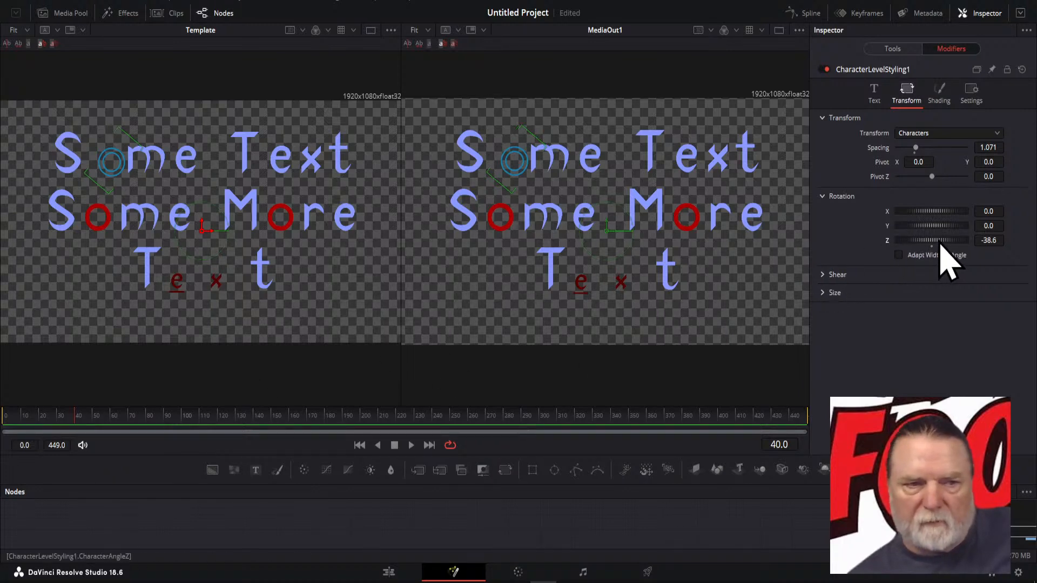
{"action": "left_click_drag", "start_coordinate": [942, 240], "coordinate": [885, 242]}
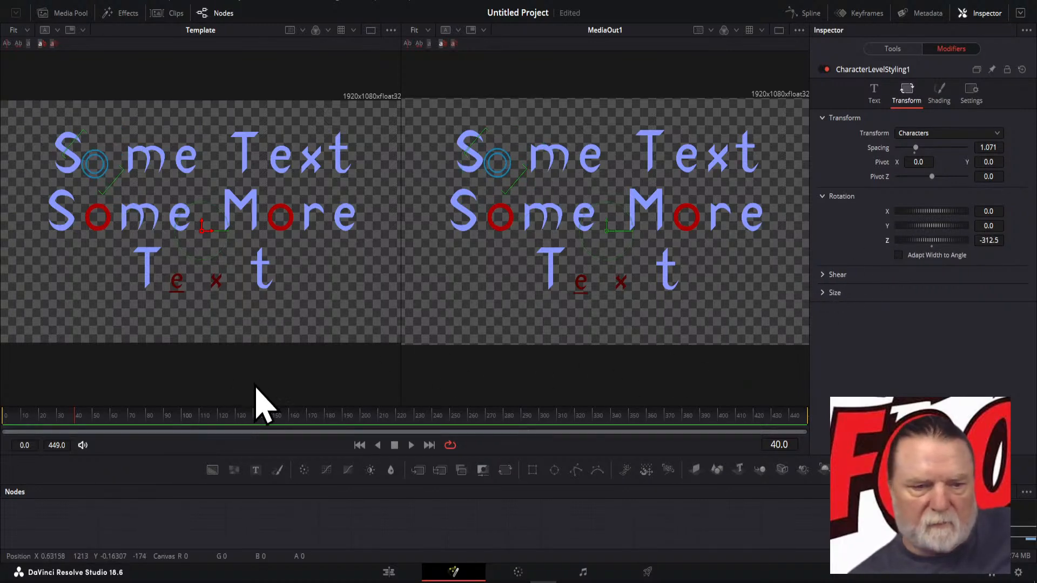
{"action": "left_click", "coordinate": [204, 424]}
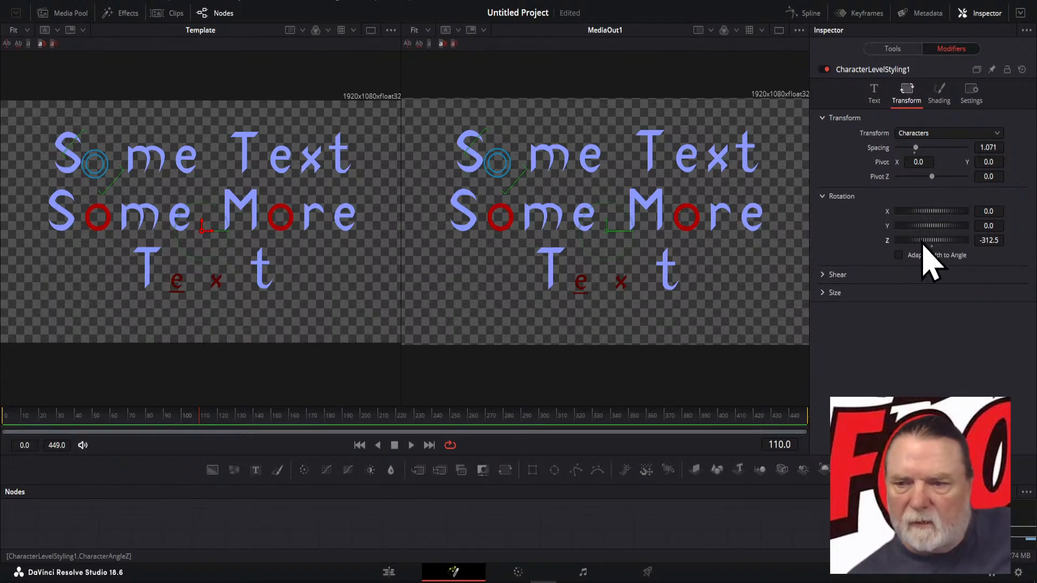
{"action": "left_click_drag", "start_coordinate": [923, 241], "coordinate": [1027, 242]}
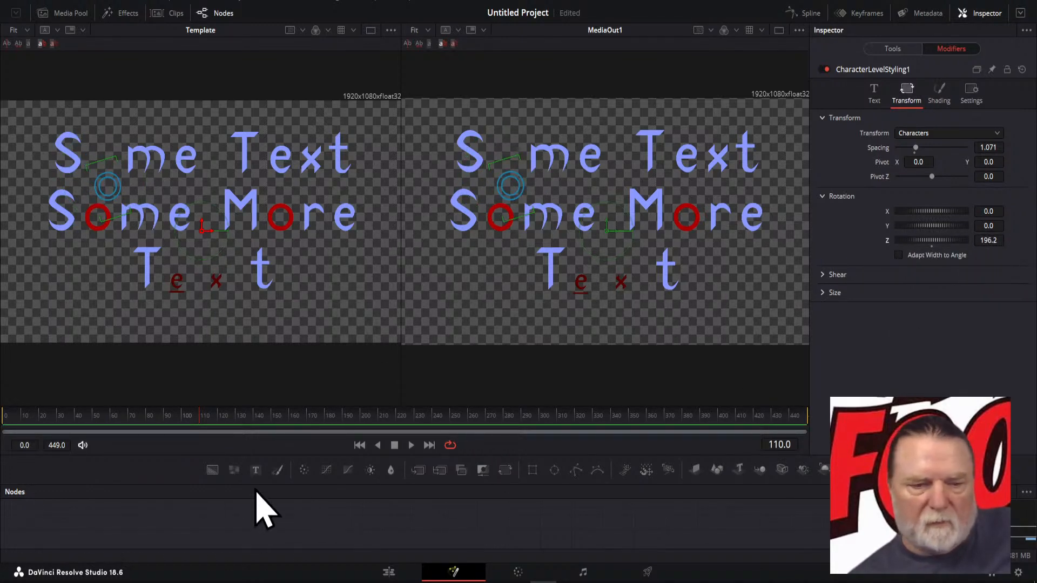
- Play the composition from its first frame to check whether the "o" rotation animates, and stop playback
{"action": "left_click", "coordinate": [360, 446]}
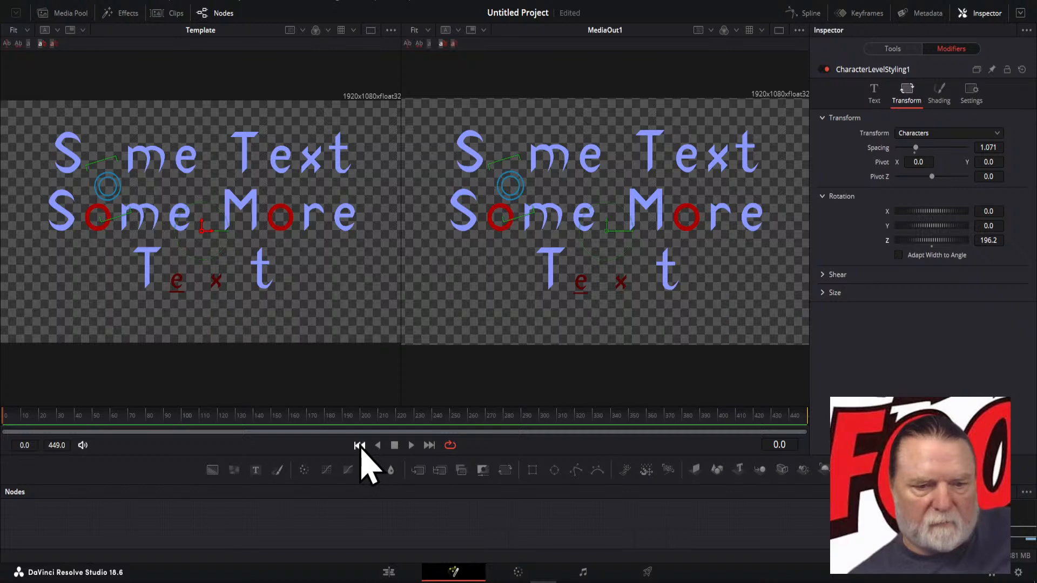
{"action": "left_click", "coordinate": [411, 446]}
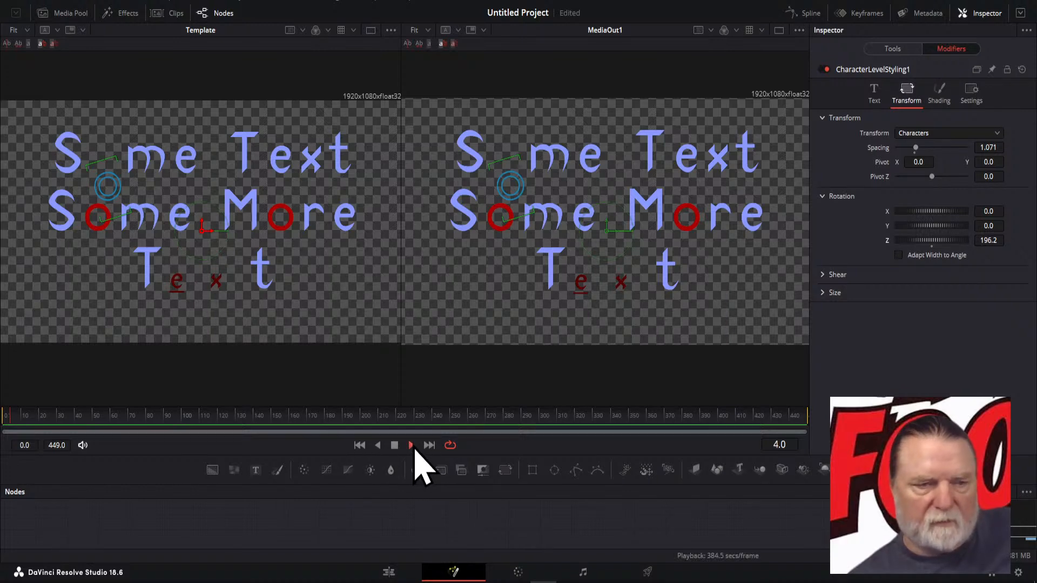
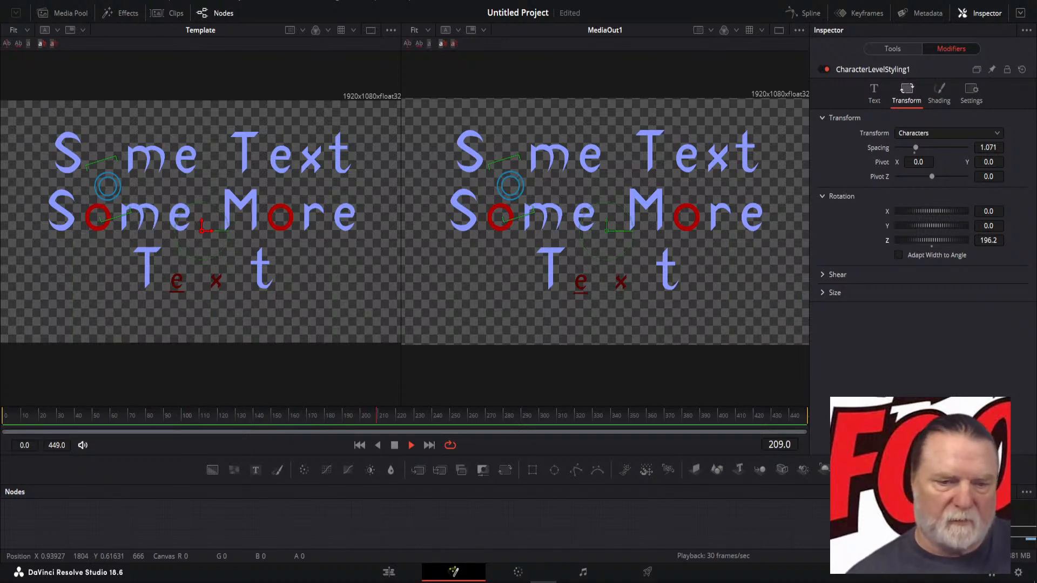
{"action": "left_click", "coordinate": [395, 447]}
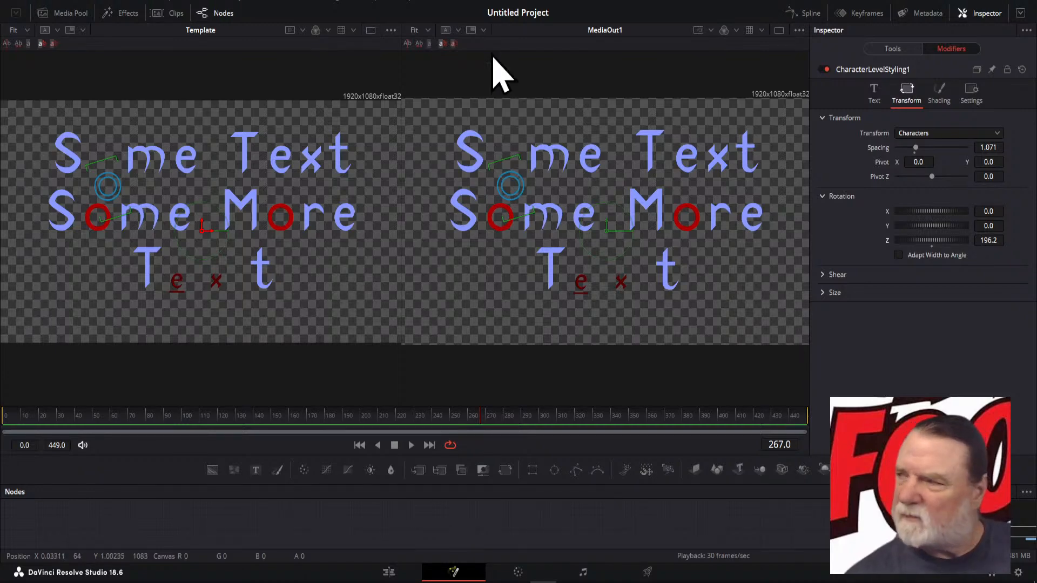
{"action": "double_click", "coordinate": [486, 11]}
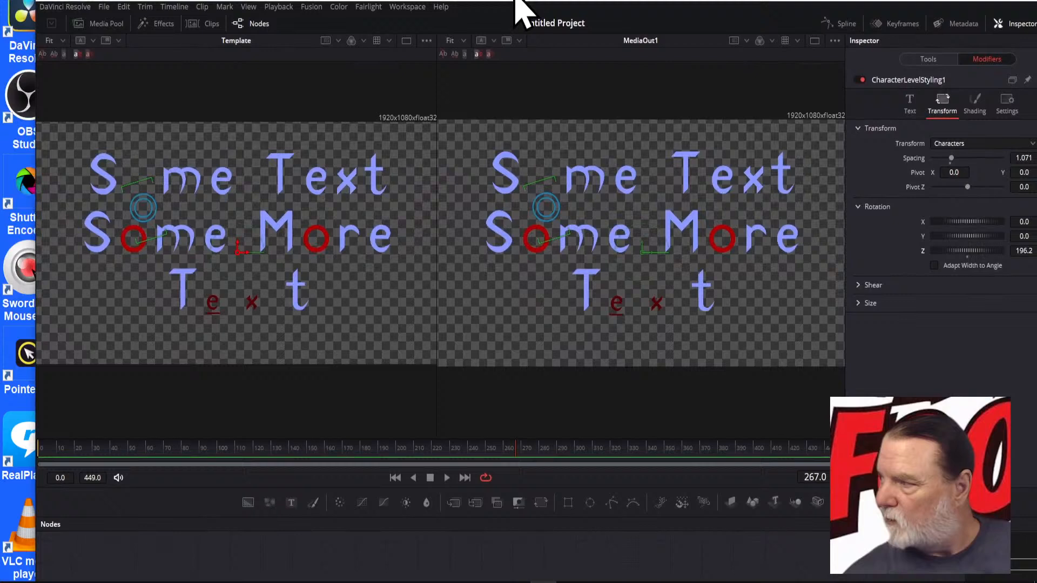
{"action": "double_click", "coordinate": [493, 4]}
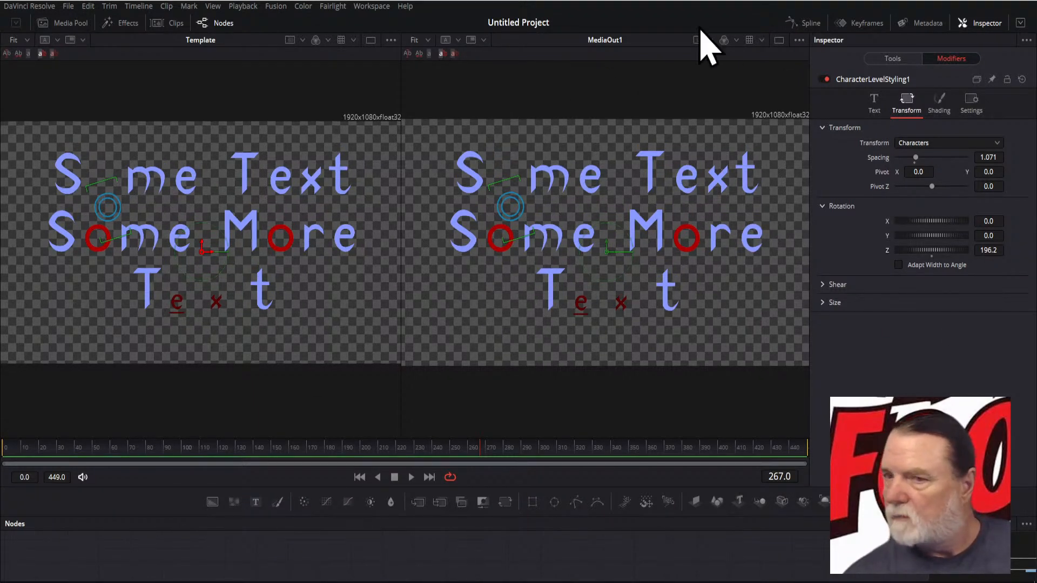
{"action": "left_click_drag", "start_coordinate": [1036, 28], "coordinate": [0, 20]}
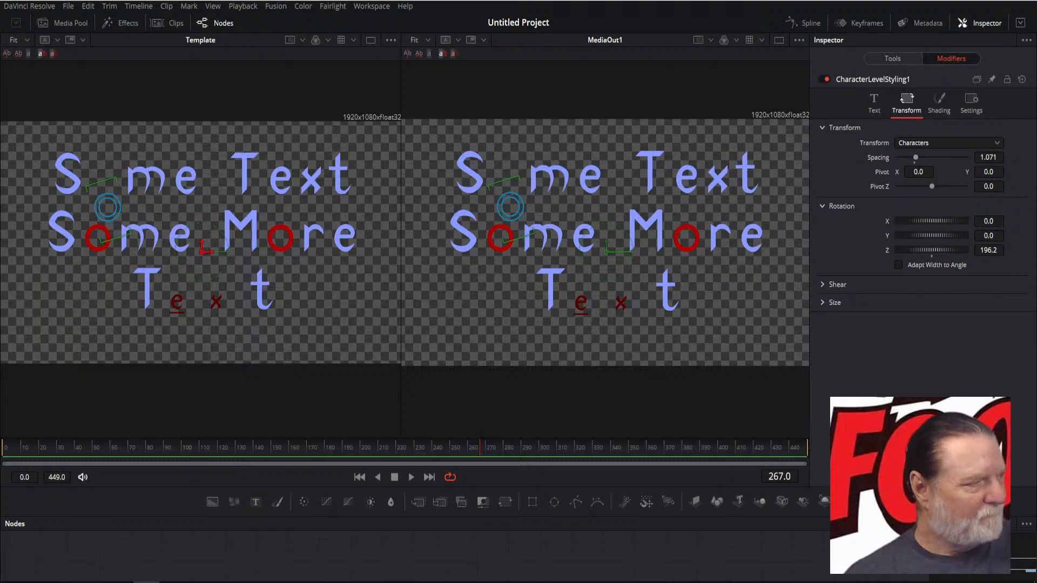